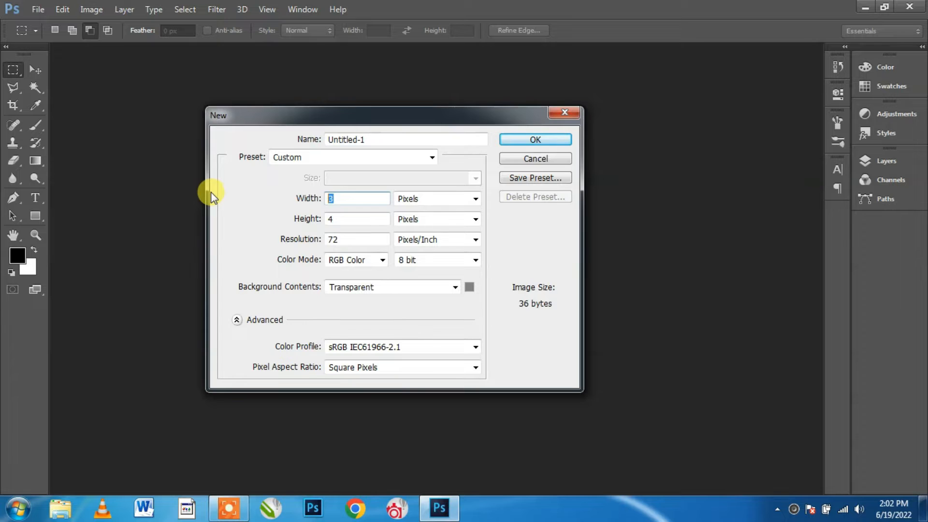
- Create a 1920 × 1080 px RGB document at 72 pixels/inch with a white background and dock its window
key(Tab)
key(Tab)
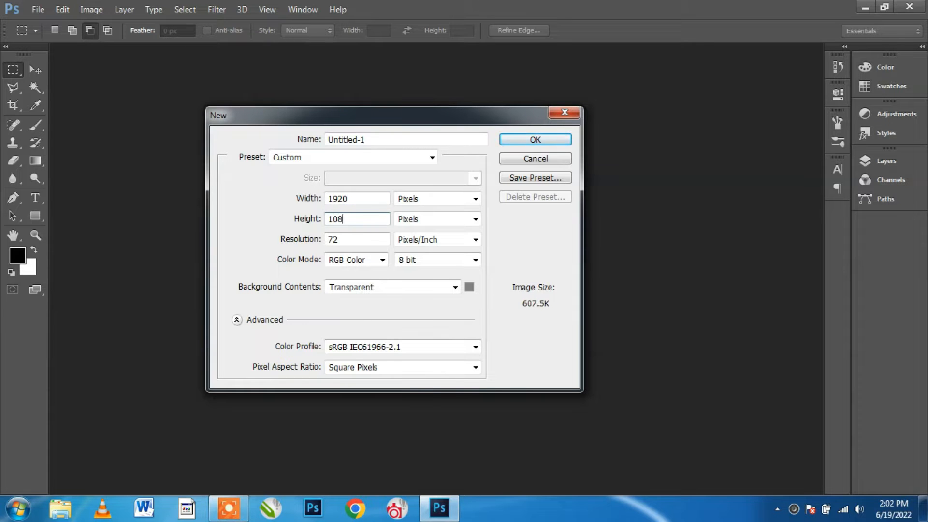
click(420, 291)
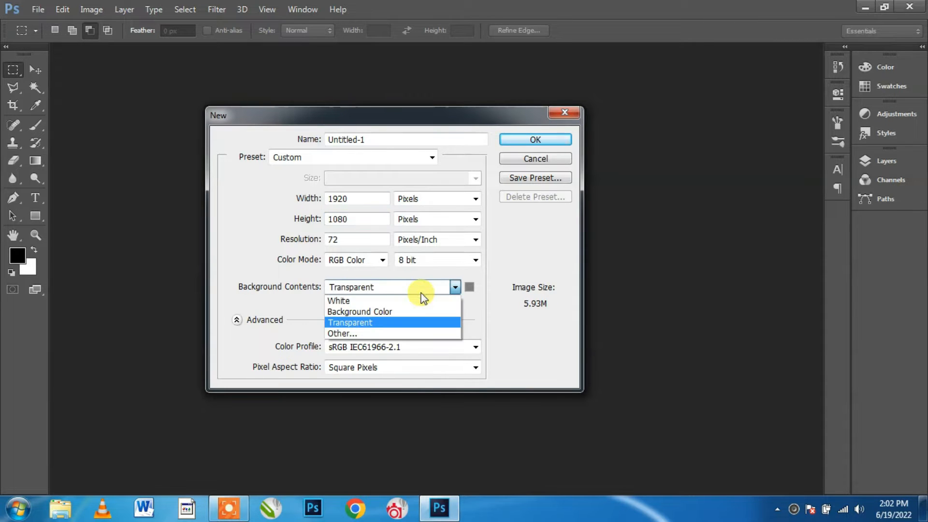
click(425, 300)
click(532, 140)
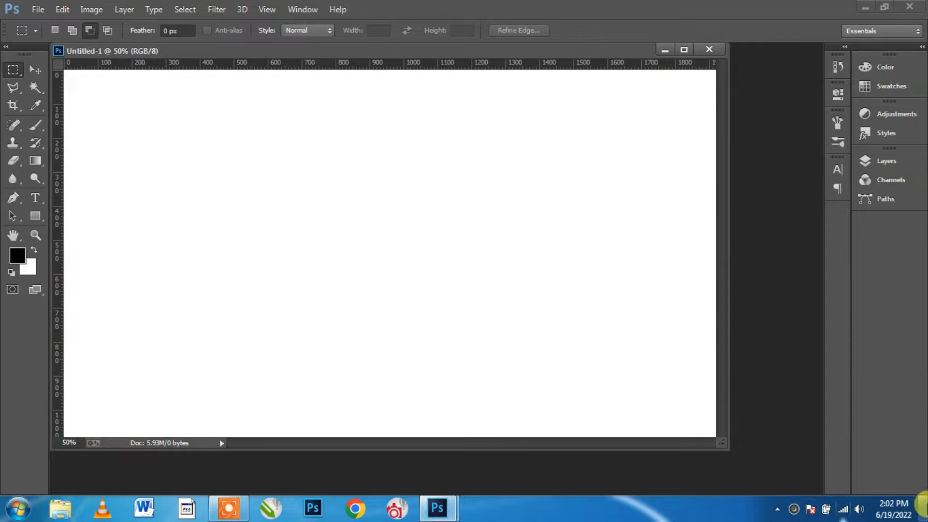
drag(233, 53, 267, 53)
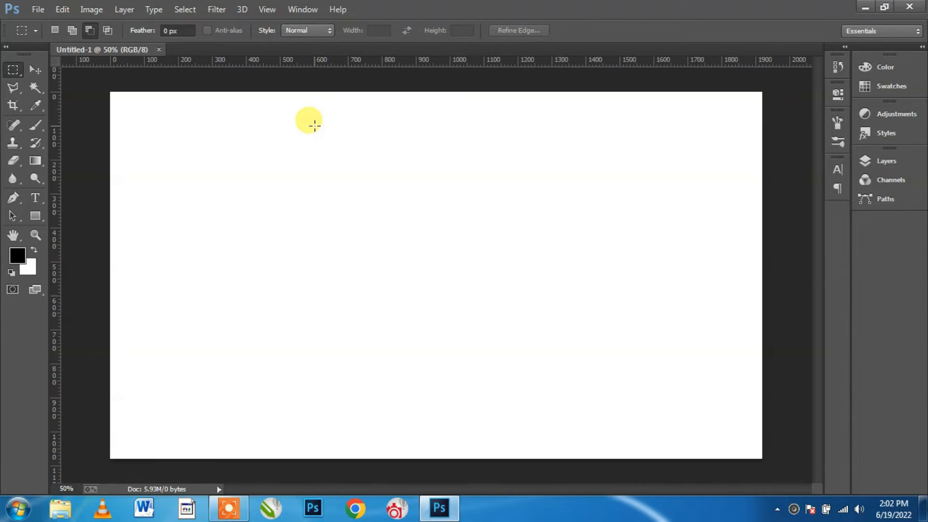
- Add a new empty layer above the Background layer
click(36, 70)
click(893, 161)
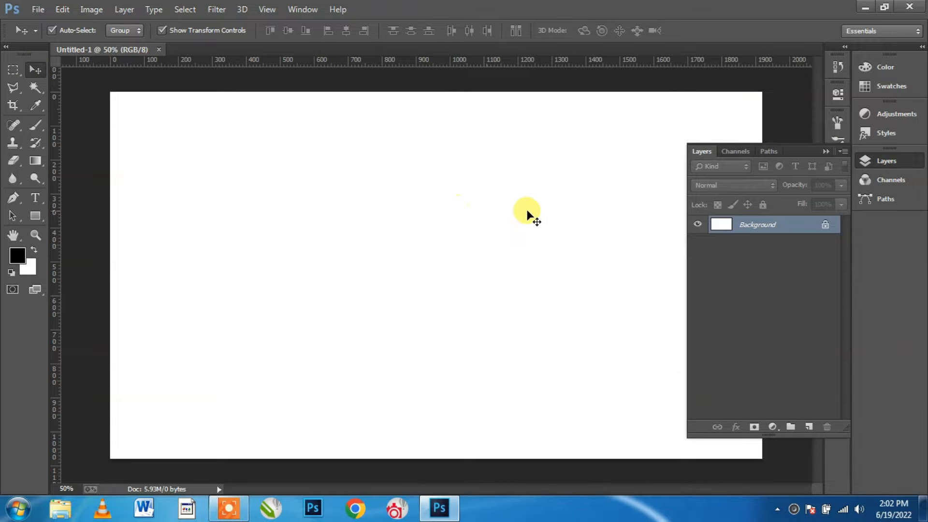
click(808, 427)
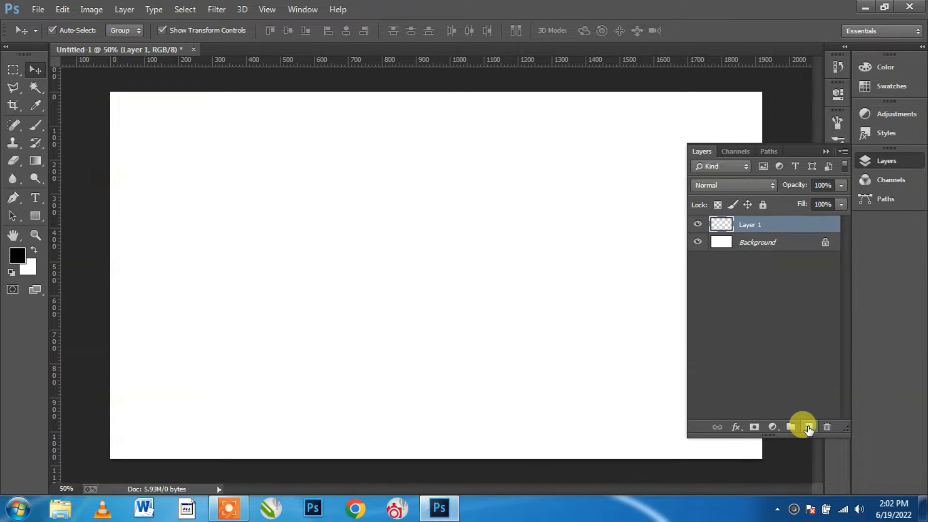
- Draw a wide rectangular marquee selection, about 1270 by 200 px, across the middle of the canvas
click(13, 71)
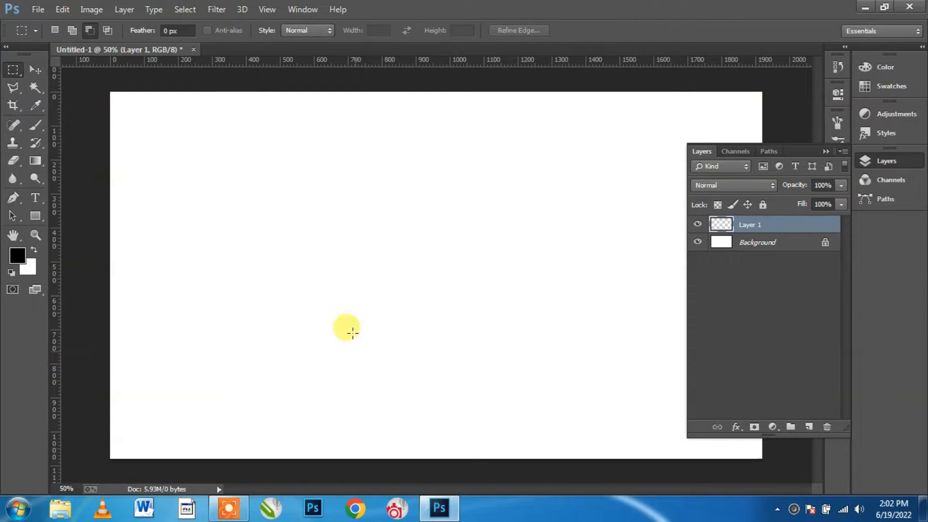
click(825, 152)
drag(358, 220, 687, 290)
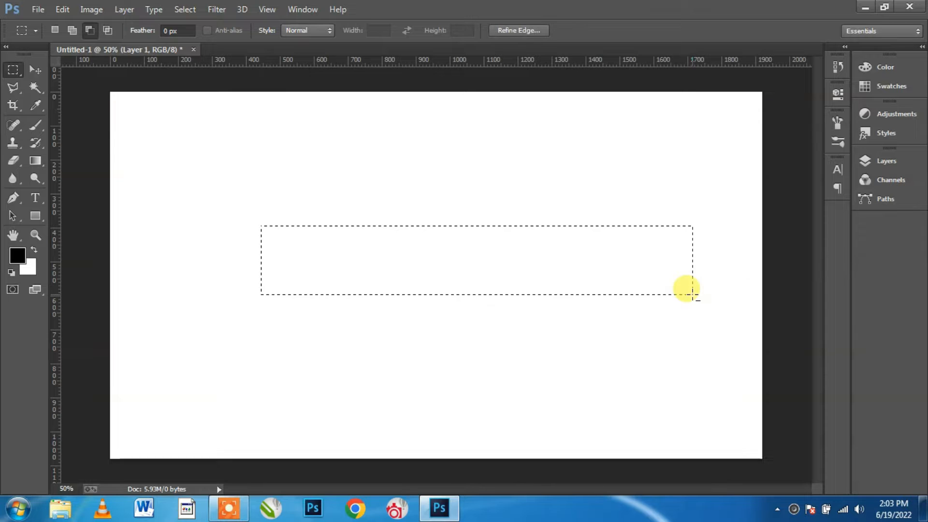
- Try to fill the selection with the color 000000 through the Fill command, with Preserve Transparency on
right_click(426, 268)
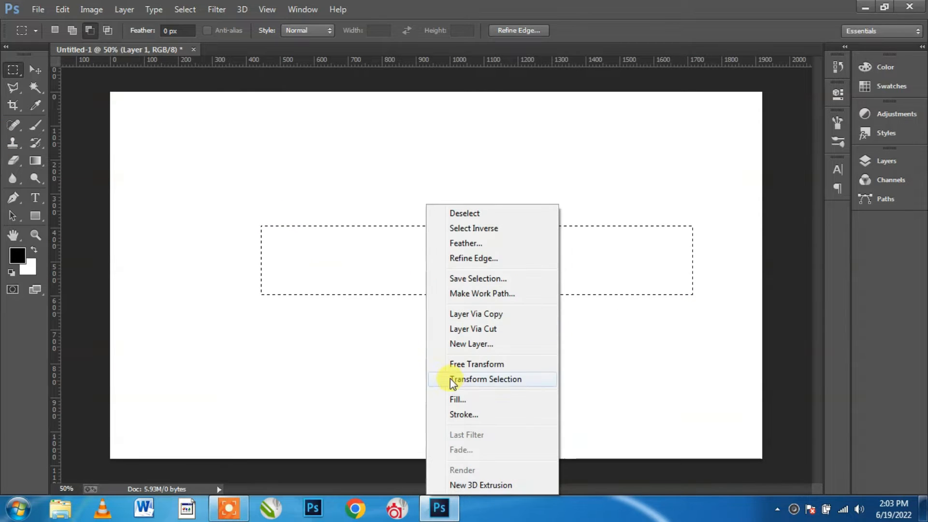
click(457, 398)
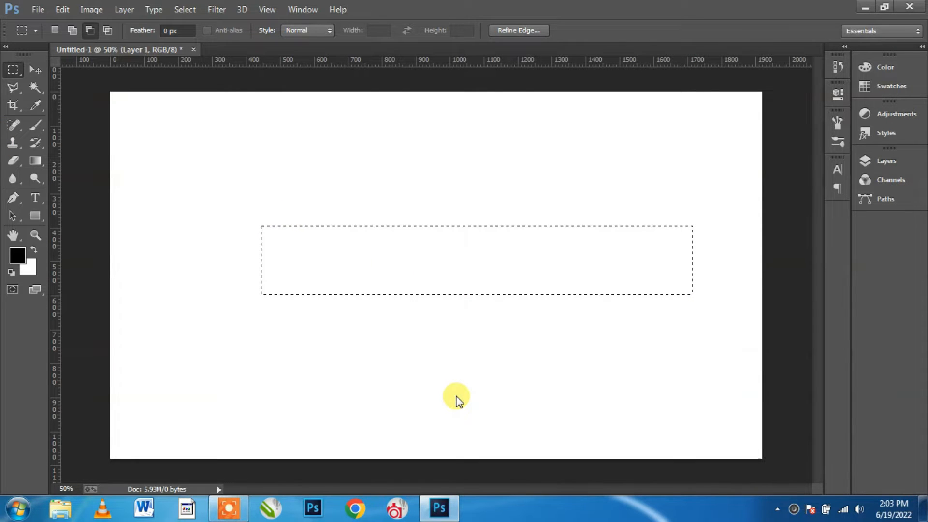
click(348, 153)
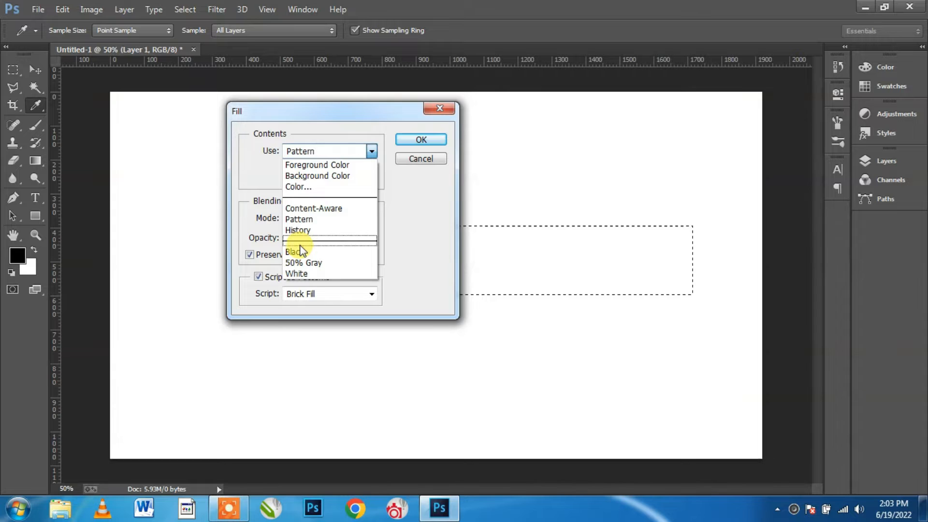
click(304, 186)
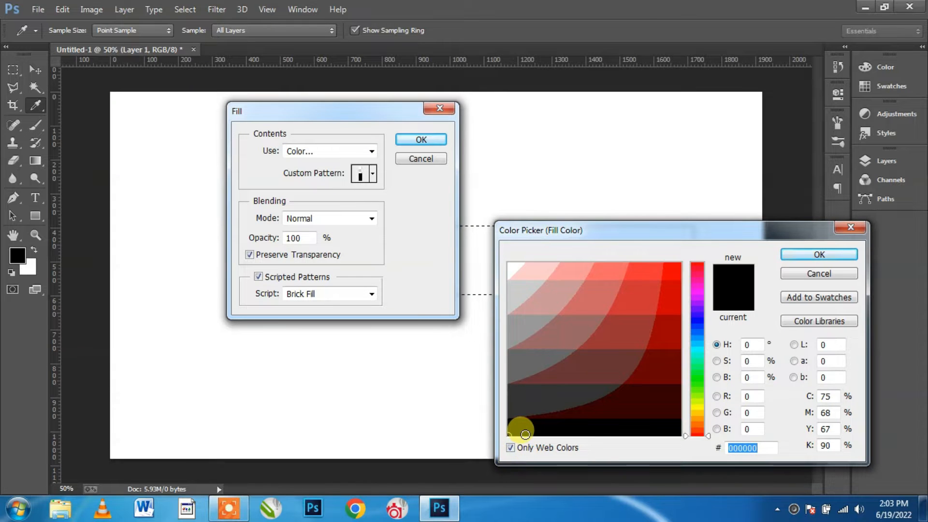
click(816, 254)
click(425, 141)
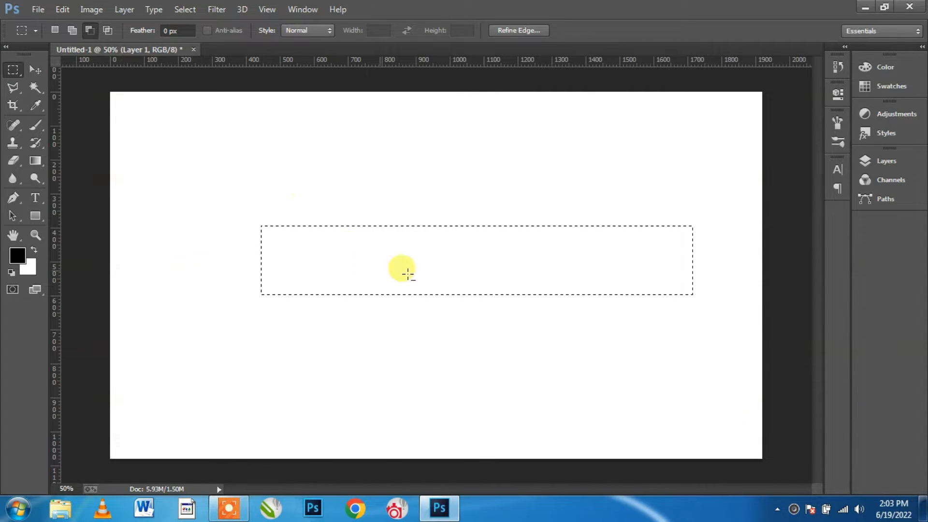
- Fill the selection on Layer 1 with the black foreground color and deselect it
click(888, 160)
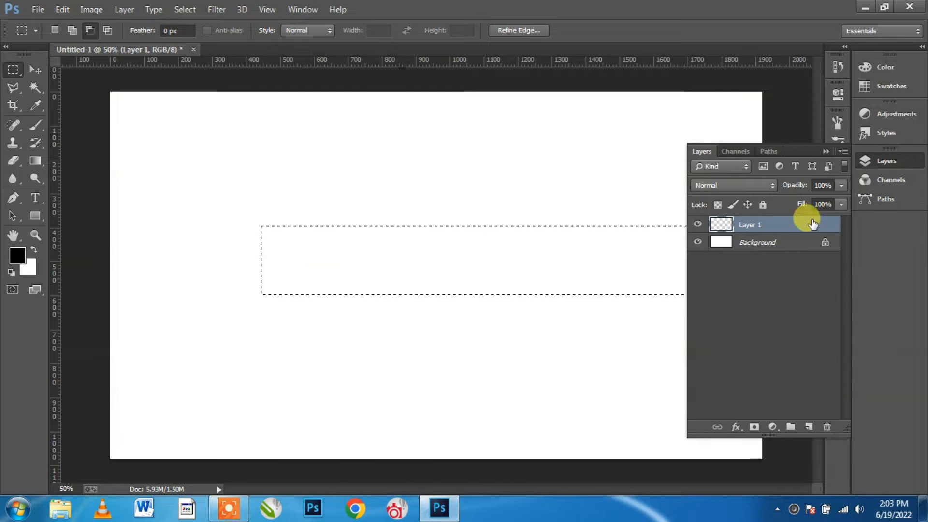
click(828, 150)
key(alt+BackSpace)
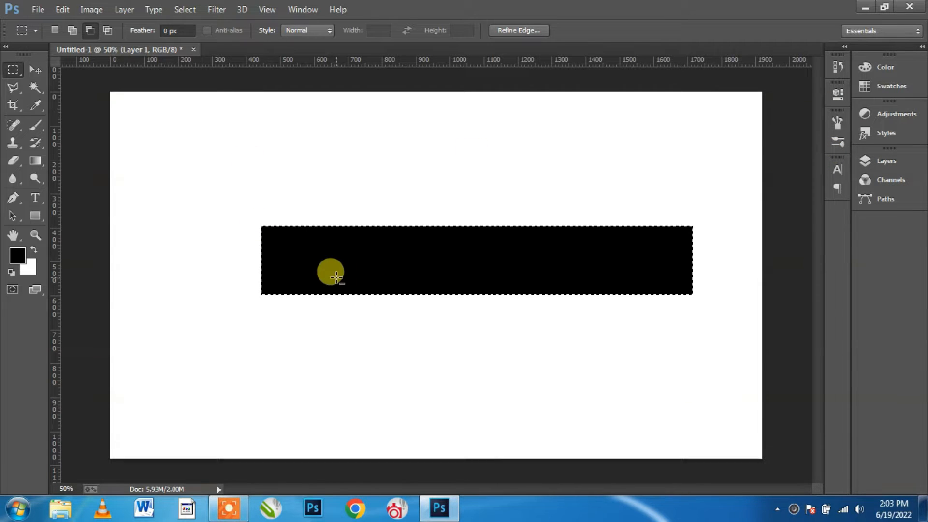
click(176, 7)
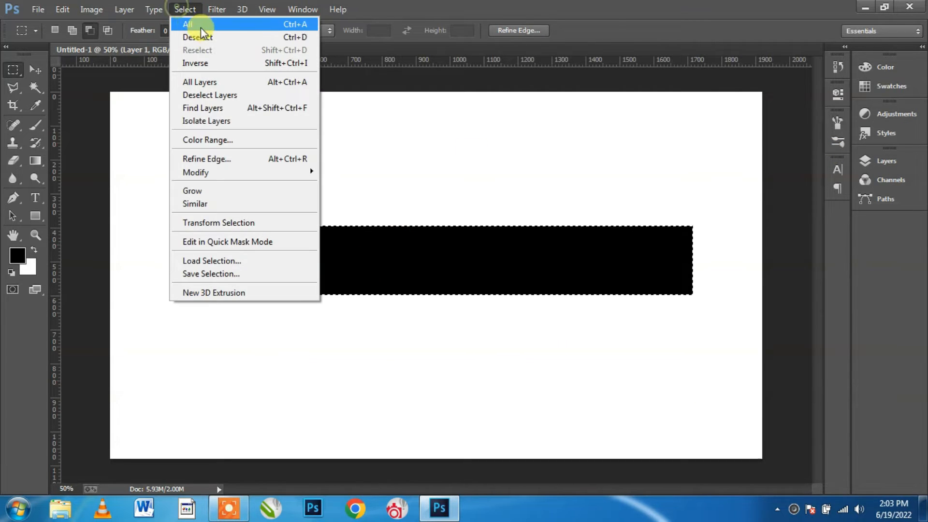
click(201, 35)
- Move the black bar to the right and narrow it to about 1165 px wide
click(35, 70)
drag(514, 260, 531, 268)
drag(708, 269, 701, 269)
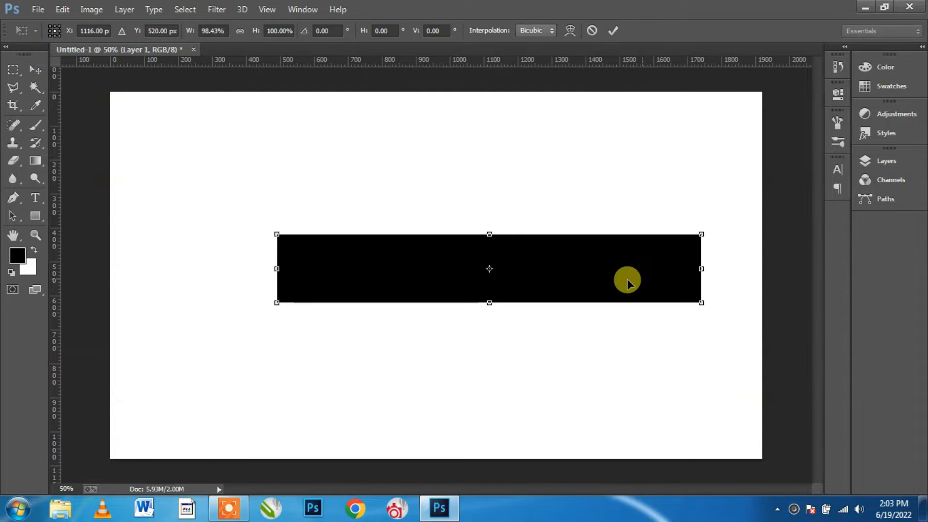
drag(625, 278, 636, 280)
drag(289, 267, 318, 265)
key(Return)
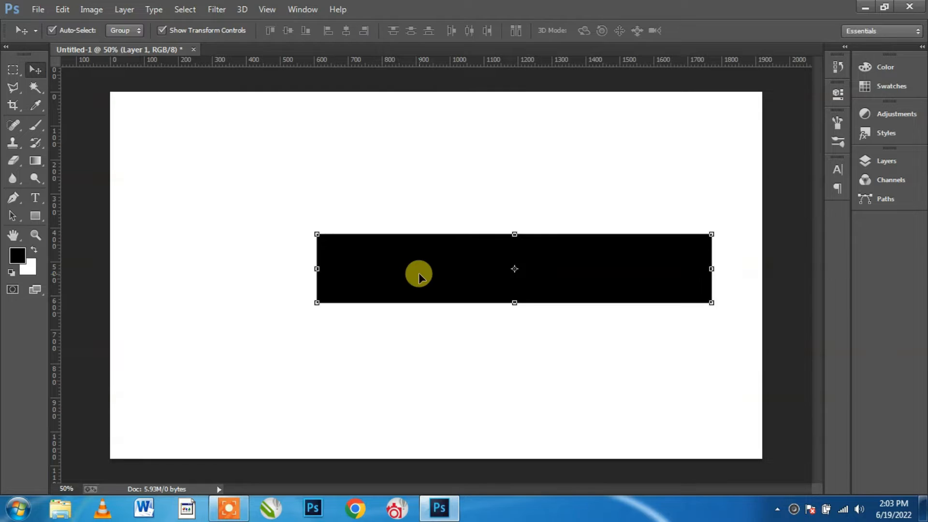
- Nudge the black bar slightly down and increase its height to about 245 px with Free Transform
click(63, 10)
click(65, 9)
drag(566, 264, 563, 270)
key(ctrl+t)
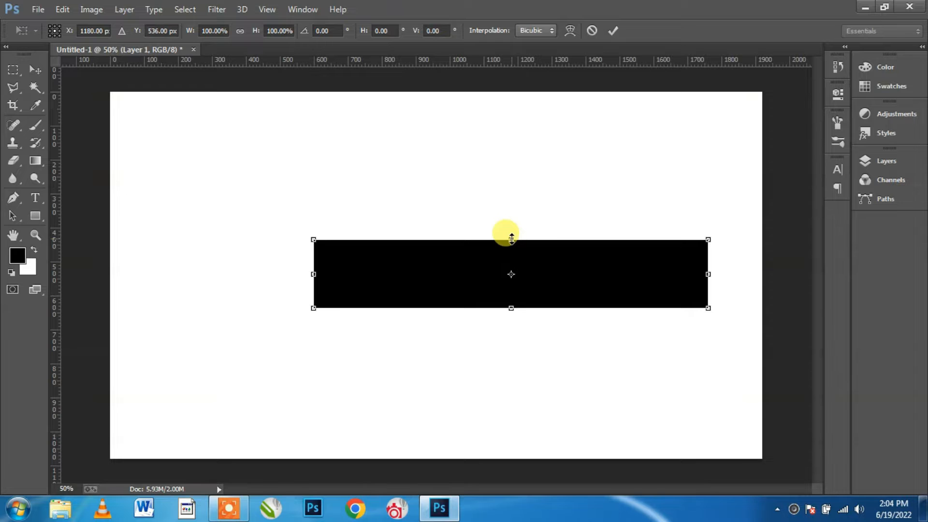
drag(511, 235, 512, 230)
key(Return)
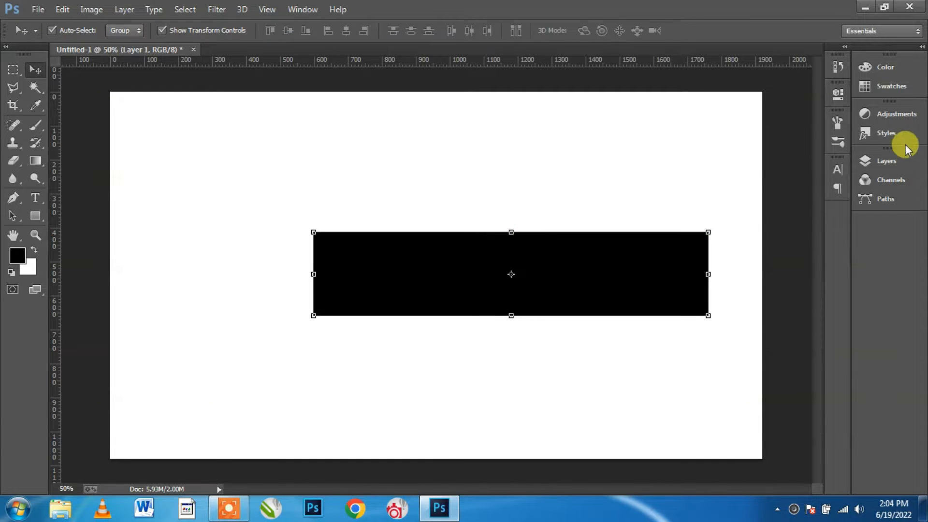
- Load the Layer 1 bar as a selection and set up the 60 px soft round brush with 0% hardness and 100% opacity
click(887, 161)
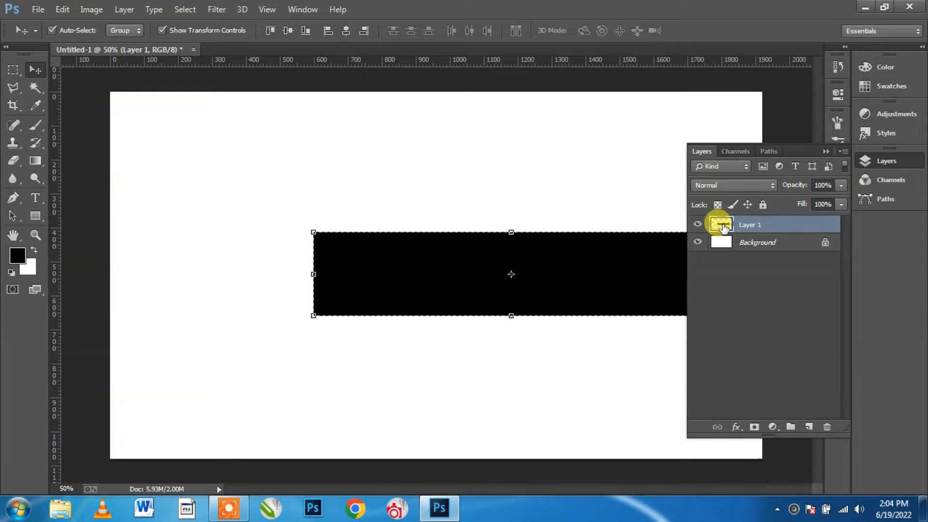
click(824, 152)
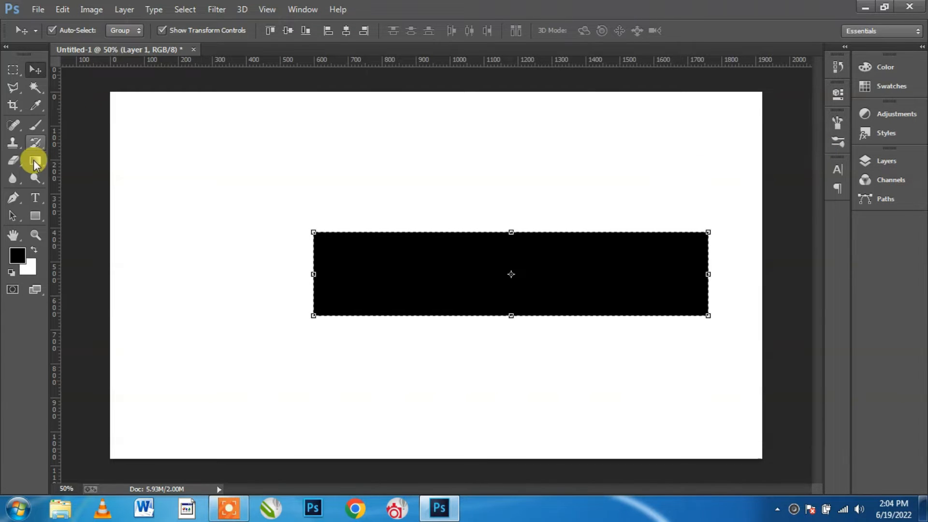
click(33, 124)
click(70, 30)
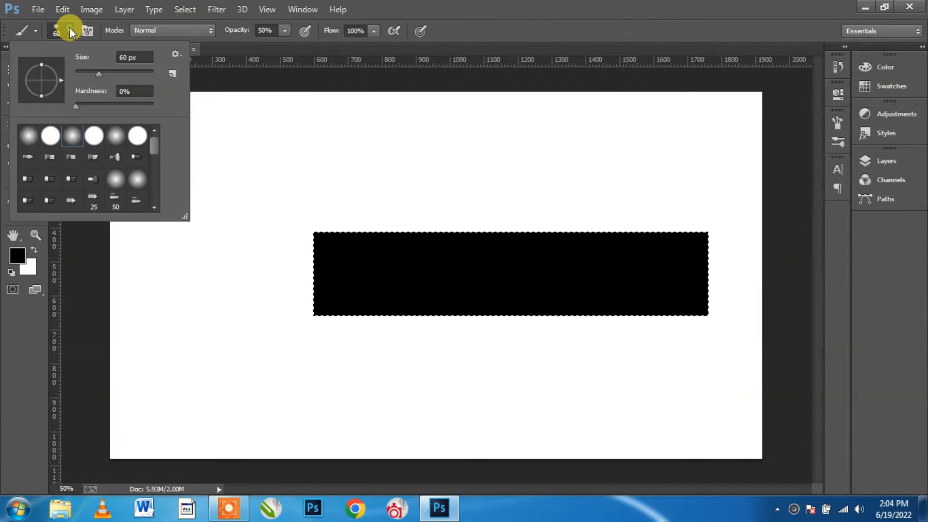
double_click(77, 139)
click(285, 31)
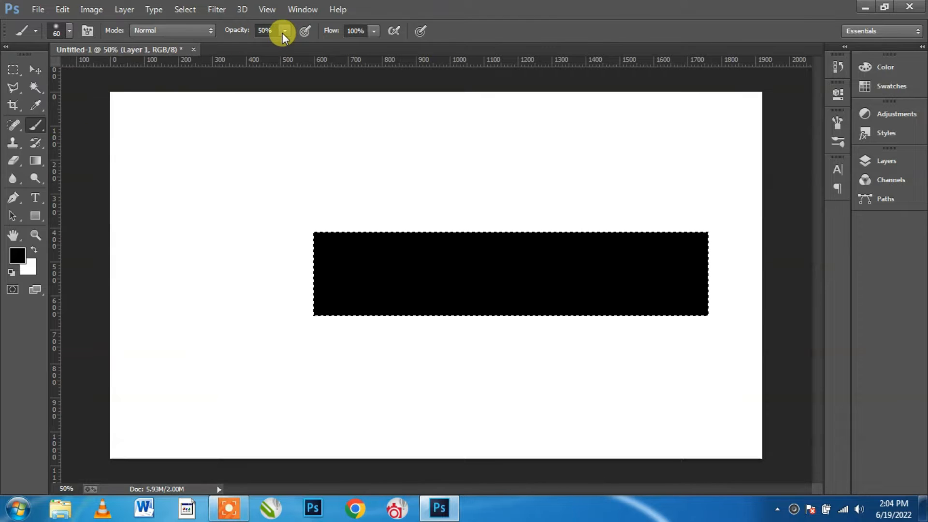
drag(286, 49, 508, 12)
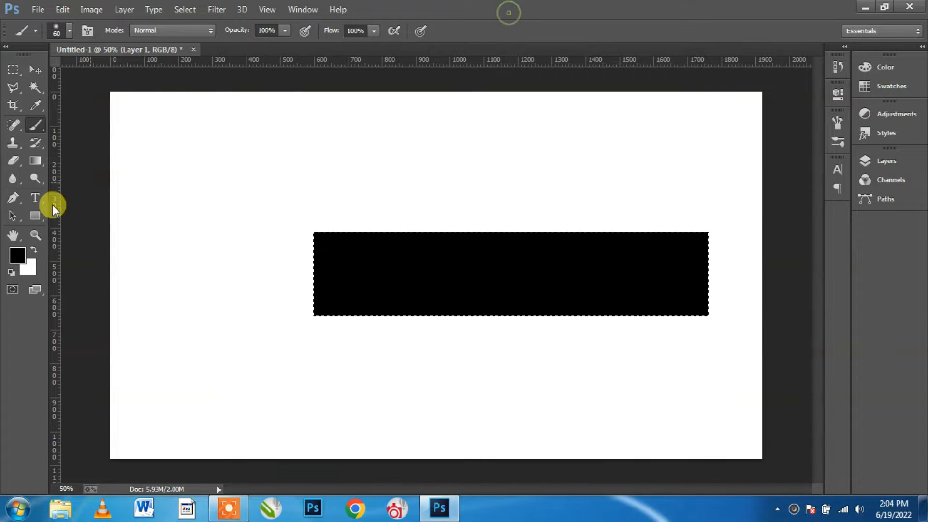
- Set the foreground color to the gray 666666
click(24, 255)
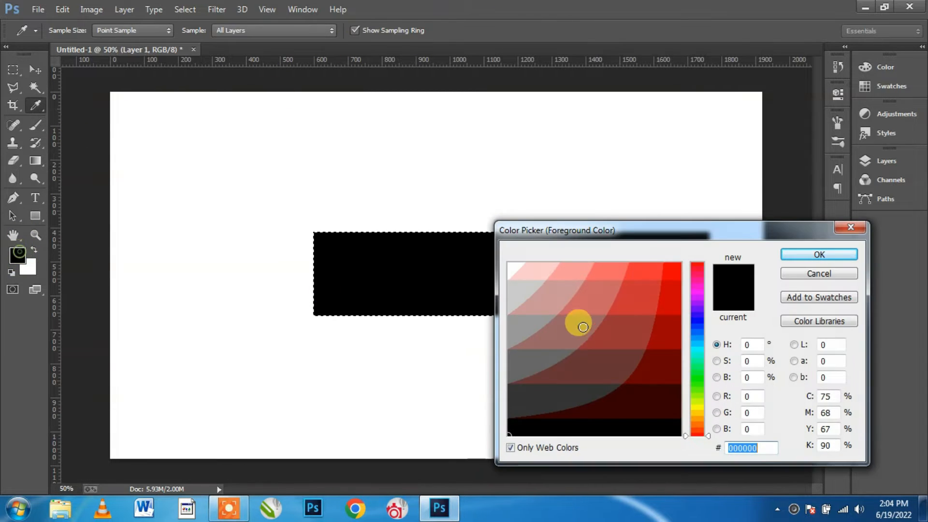
click(515, 367)
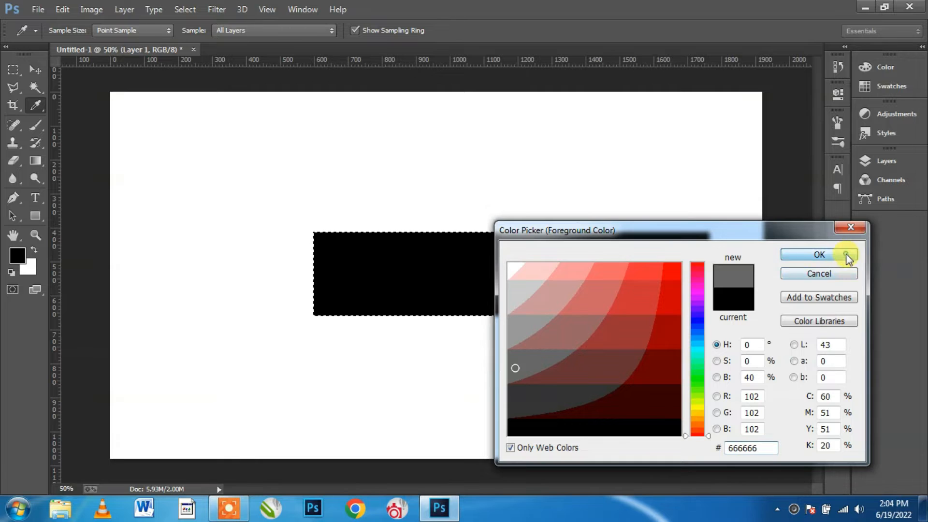
click(846, 256)
- Enlarge the brush to 150 px and paint gray highlights along the bar's upper and lower edges
key(bracketright)
key(bracketright)
key(bracketright)
key(bracketright)
key(bracketright)
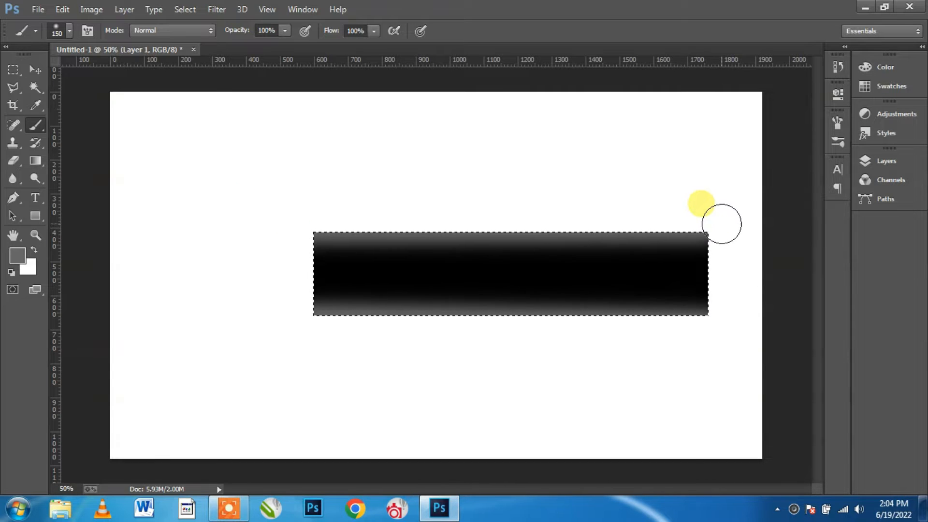
- Reduce the brush to 100 px and paint a straight gray highlight along the bar's horizontal centerline
key(bracketleft)
key(bracketleft)
key(bracketleft)
key(bracketright)
drag(304, 277, 724, 282)
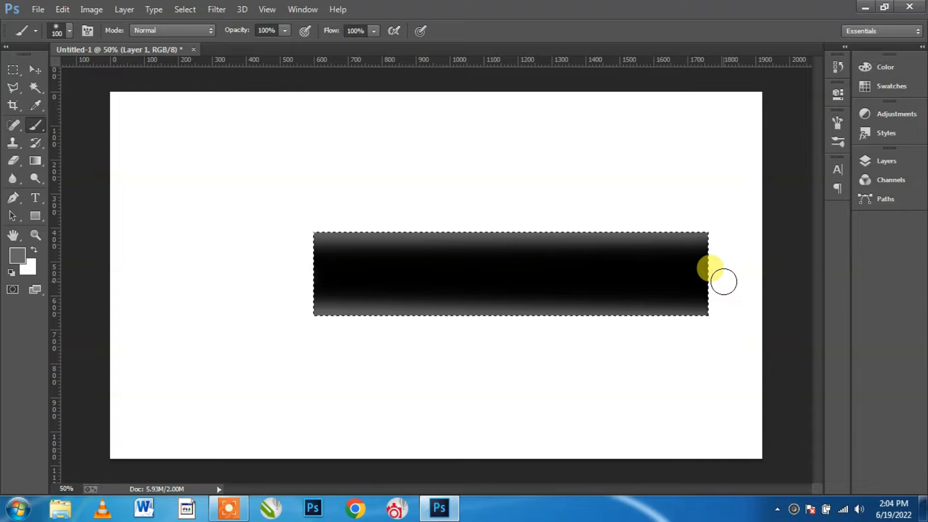
- Shift the shaded bar slightly and taper it with a Perspective transform, widening its left end to about 147% height
click(34, 70)
drag(408, 248, 413, 272)
click(64, 9)
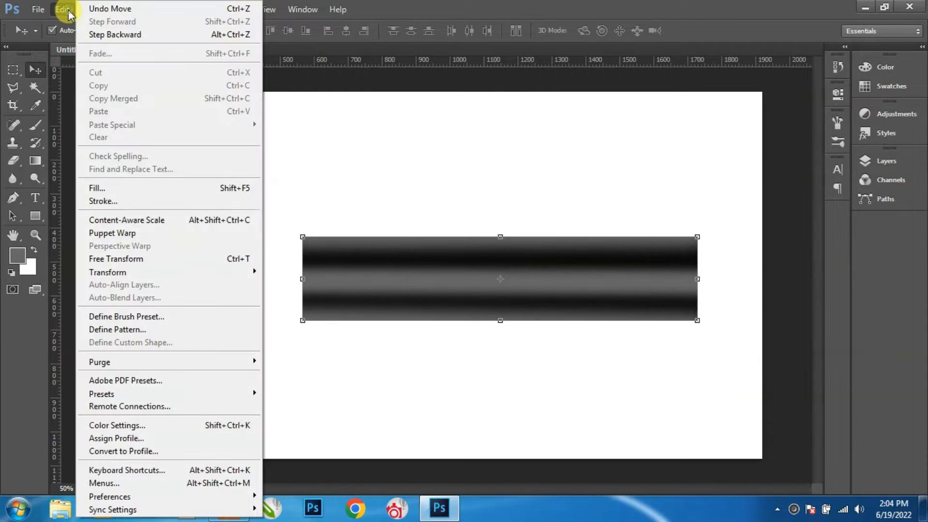
click(102, 264)
right_click(353, 265)
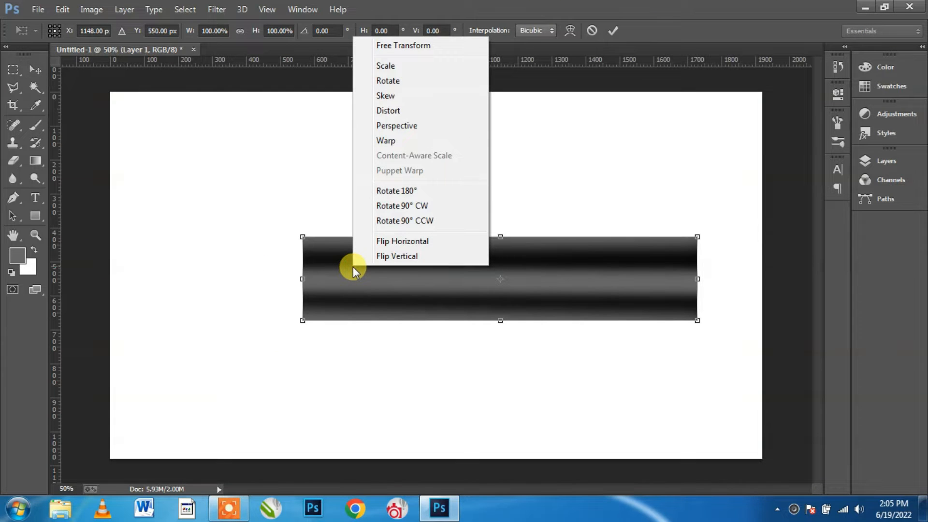
click(406, 125)
mouse_move(303, 236)
mouse_down()
mouse_move(303, 208)
mouse_move(303, 218)
mouse_up()
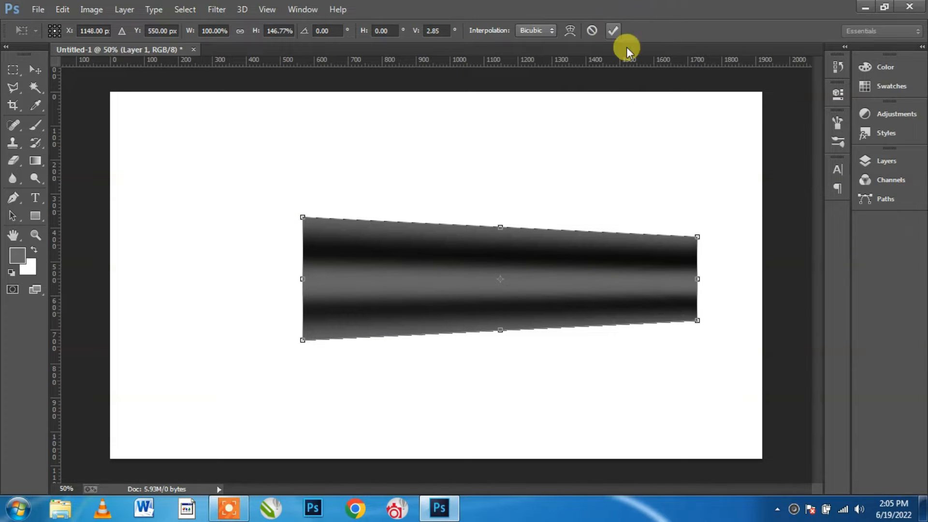
click(613, 31)
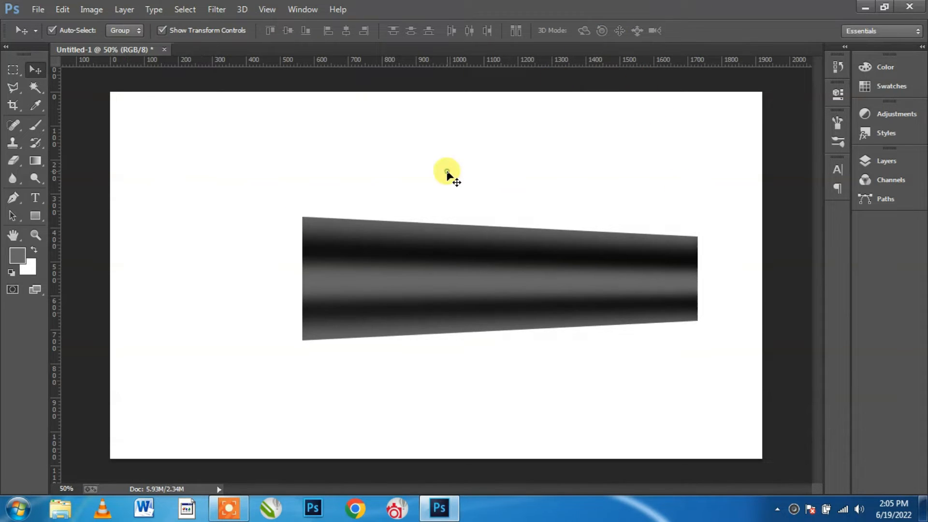
- Move the tapered bar slightly to the right and duplicate its layer, Layer 1
drag(491, 264, 536, 265)
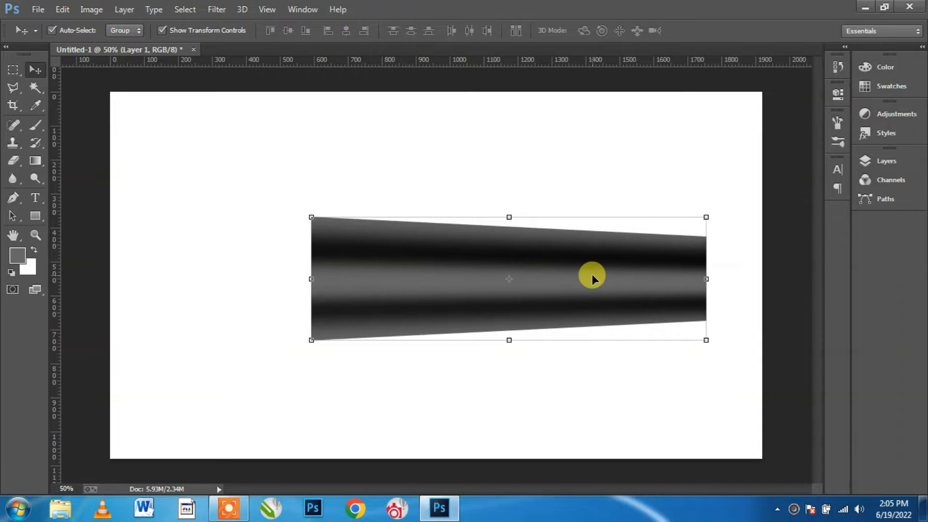
click(878, 164)
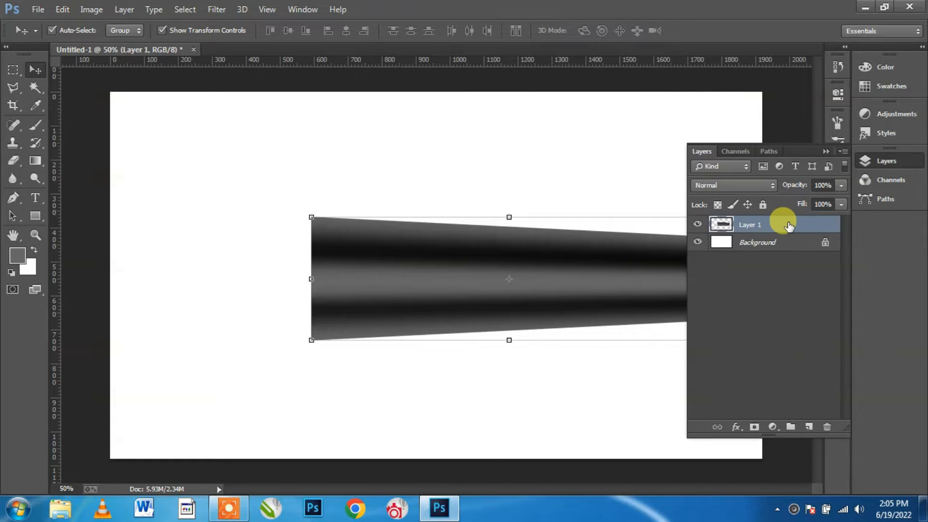
right_click(788, 225)
click(608, 126)
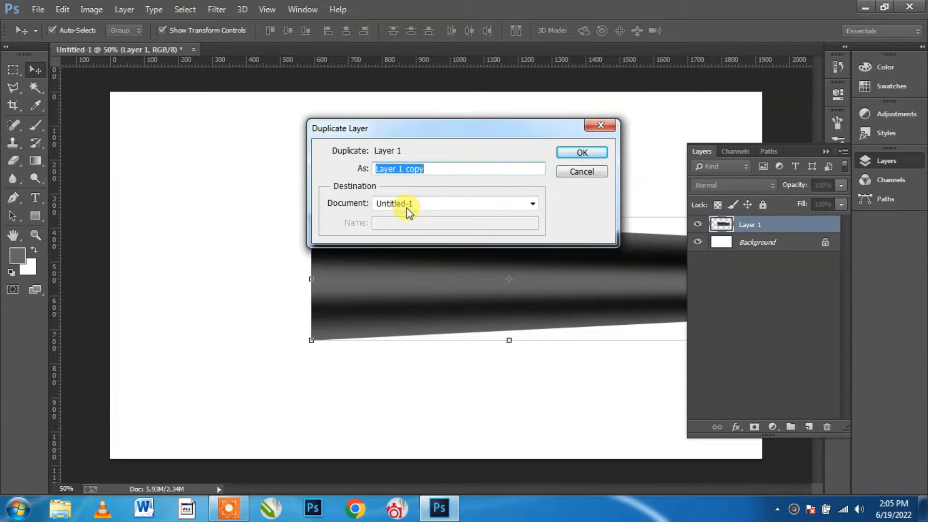
click(582, 151)
click(826, 152)
- Squeeze the duplicated bar to about 8.3% width and place it flush against the outside of the original's wide left end
drag(706, 279, 300, 259)
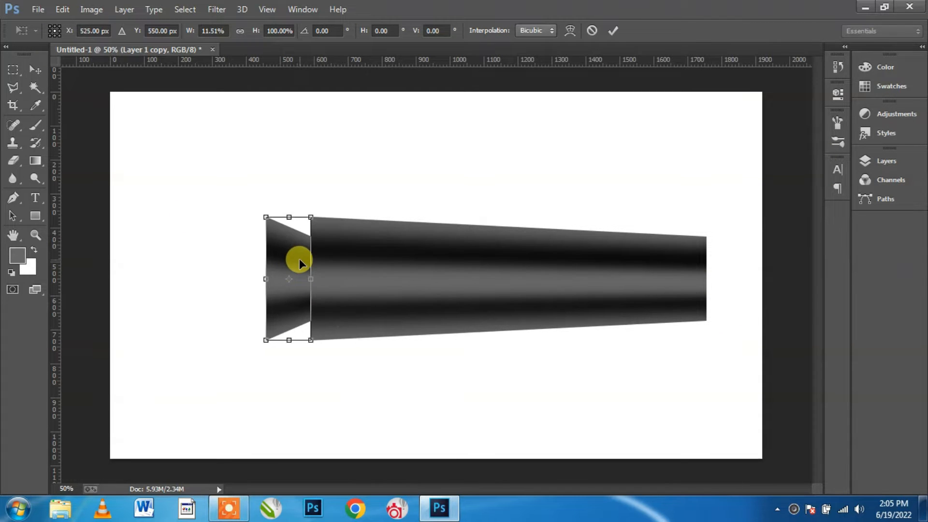
scroll(300, 259, up, 3)
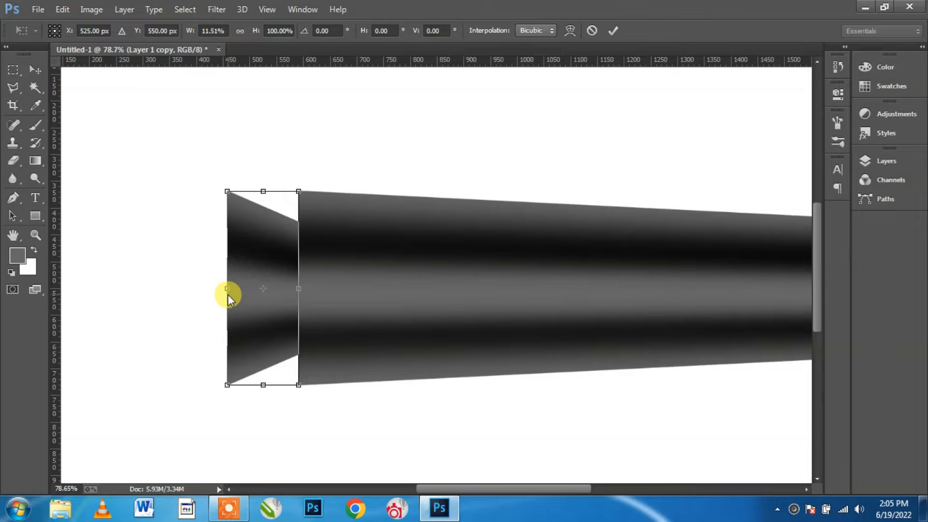
drag(297, 288, 279, 288)
drag(255, 247, 277, 247)
- Flare the narrow left piece with a Perspective transform to about 147% height so its inner edge matches the bar's end
right_click(277, 222)
click(313, 312)
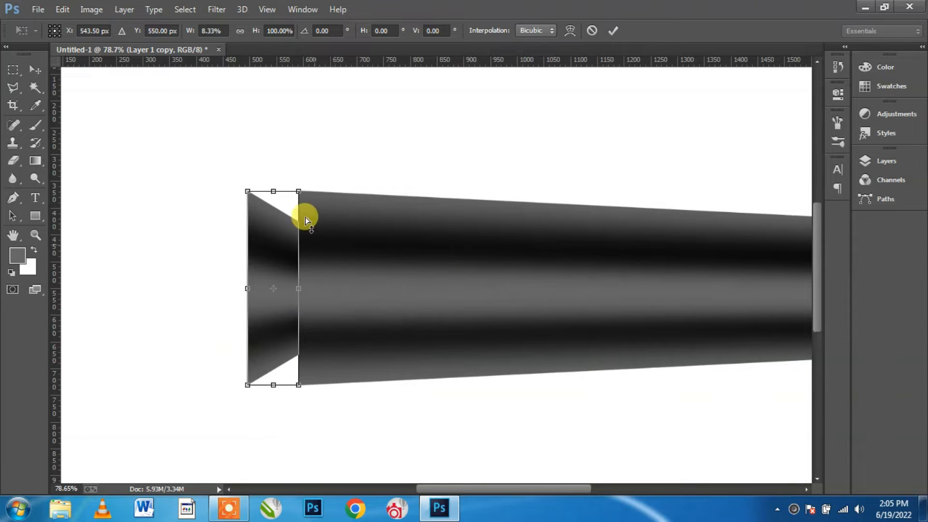
drag(298, 193, 307, 148)
drag(246, 181, 246, 168)
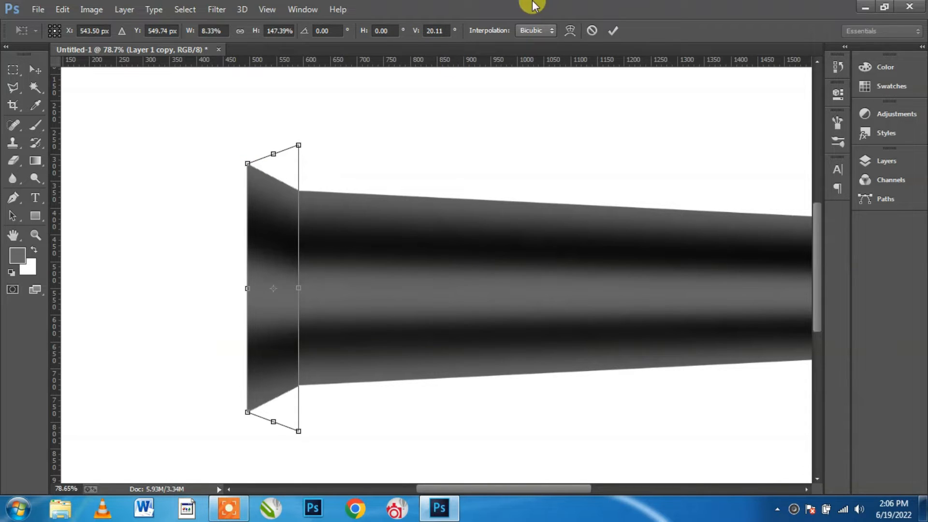
click(612, 32)
click(586, 180)
scroll(472, 244, down, 2)
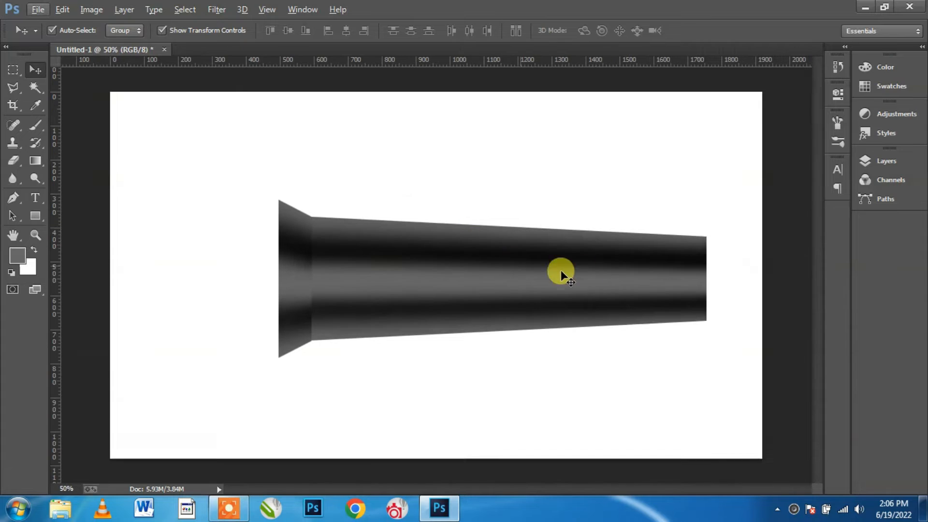
- Duplicate the main bar's layer, Layer 1, for a second end piece
click(431, 267)
click(889, 160)
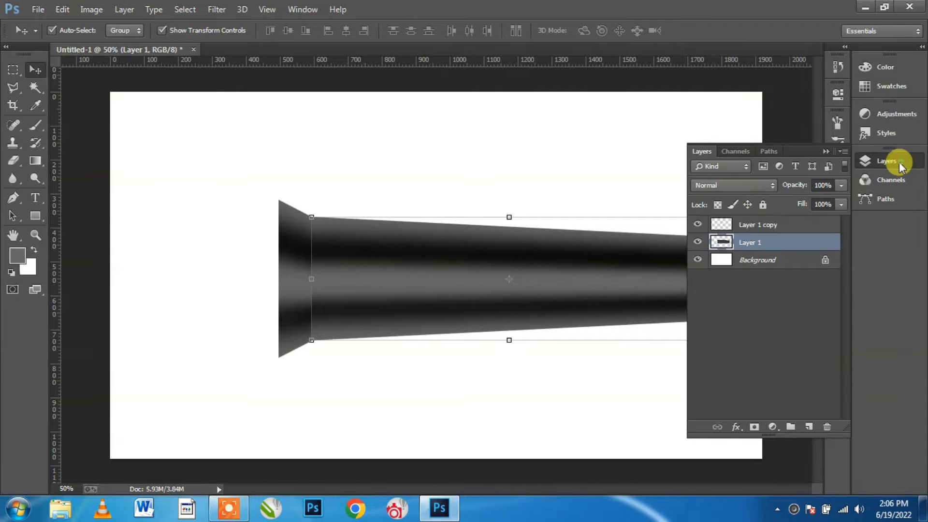
right_click(753, 243)
click(505, 121)
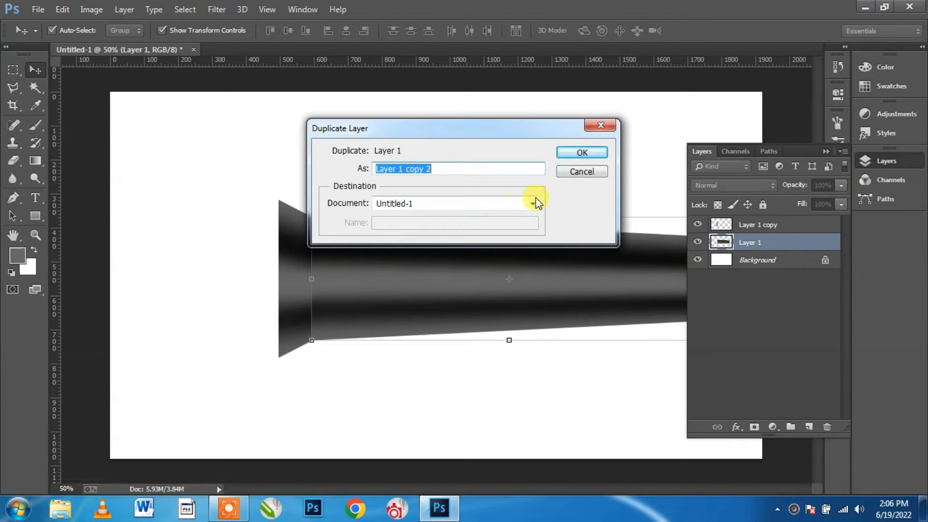
click(582, 153)
click(827, 153)
- Squeeze the second duplicate to about 10.5% width and place it flush against the outside of the bar's narrow right end
drag(313, 279, 667, 305)
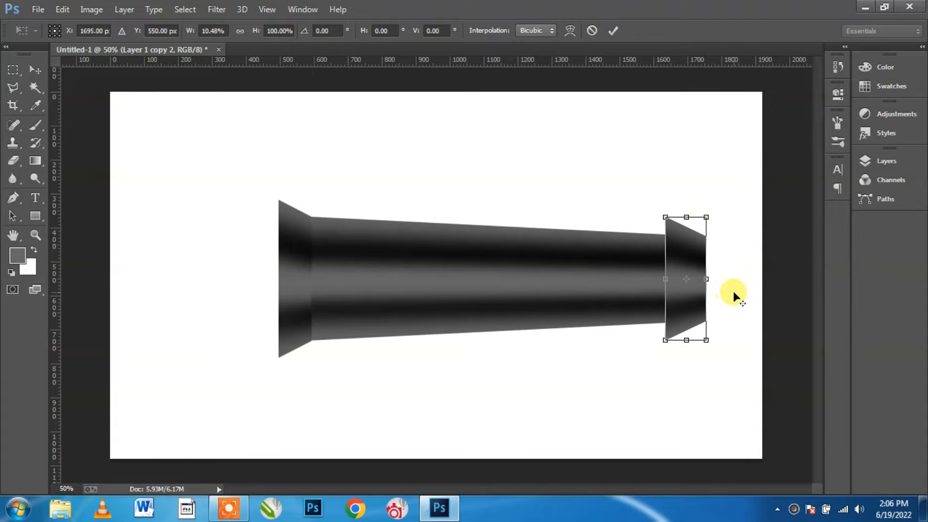
scroll(733, 289, up, 2)
drag(560, 489, 635, 488)
drag(413, 230, 471, 229)
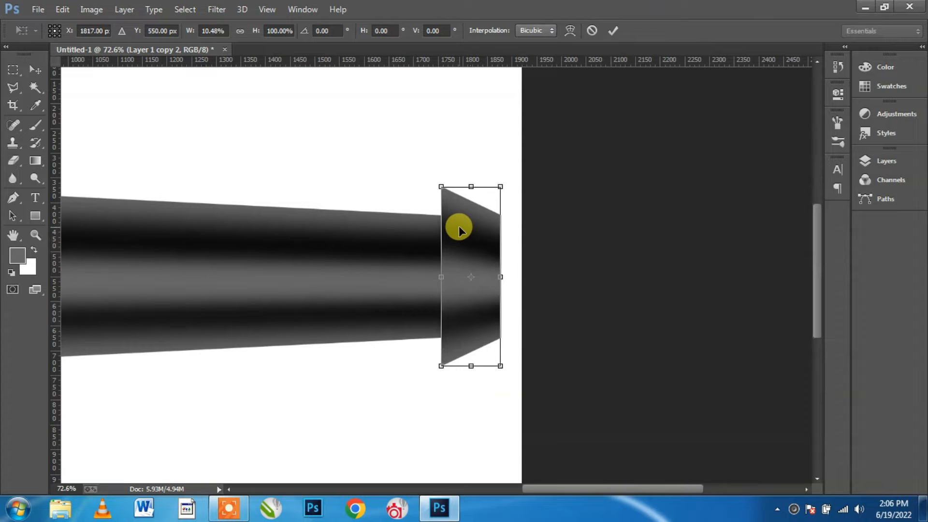
- Apply a Perspective transform to the right end piece, matching its inner edge to the bar and tapering its outer edge into a narrower tip
right_click(459, 231)
click(511, 321)
drag(444, 189, 444, 219)
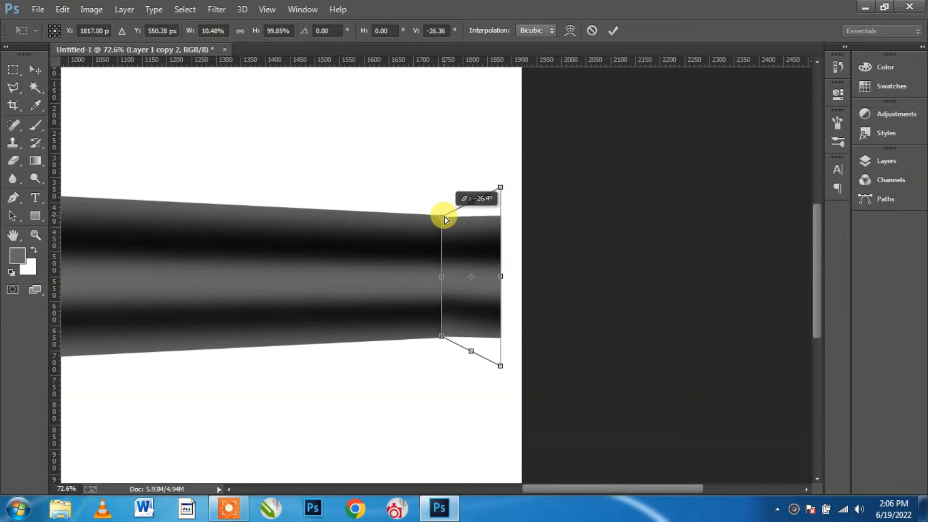
scroll(445, 222, up, 5)
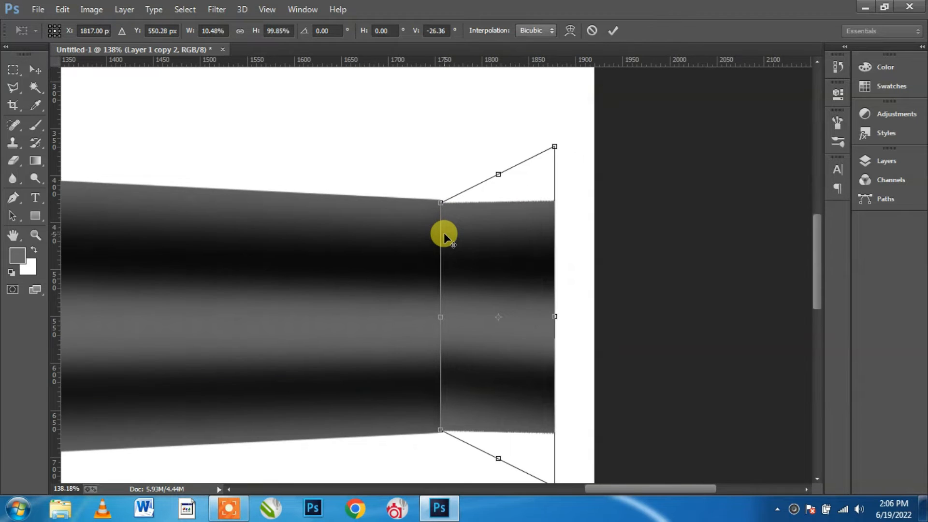
key(alt+space)
key(Escape)
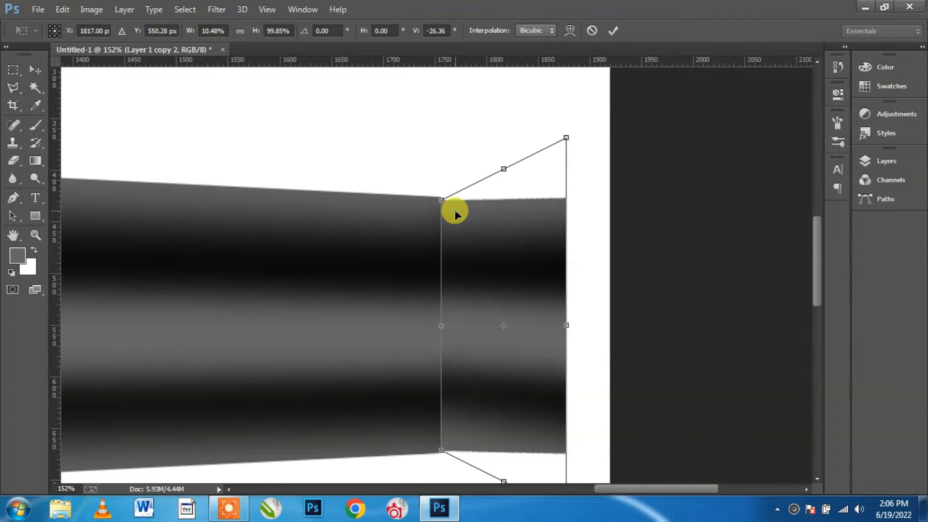
key(Up)
drag(440, 201, 440, 195)
drag(563, 143, 564, 204)
click(612, 31)
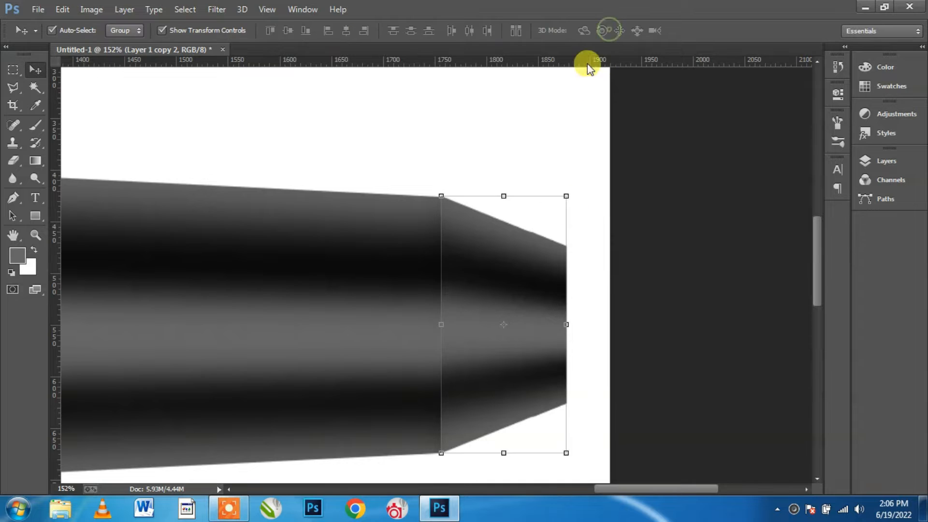
click(459, 152)
scroll(397, 262, down, 8)
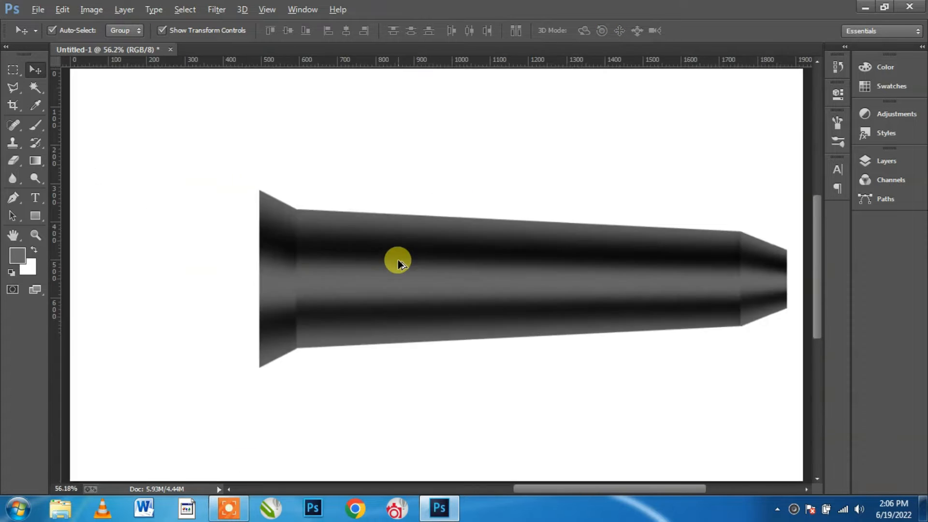
- Select all three pieces of the shaded body and scale them down slightly together about their center
scroll(497, 263, up, 2)
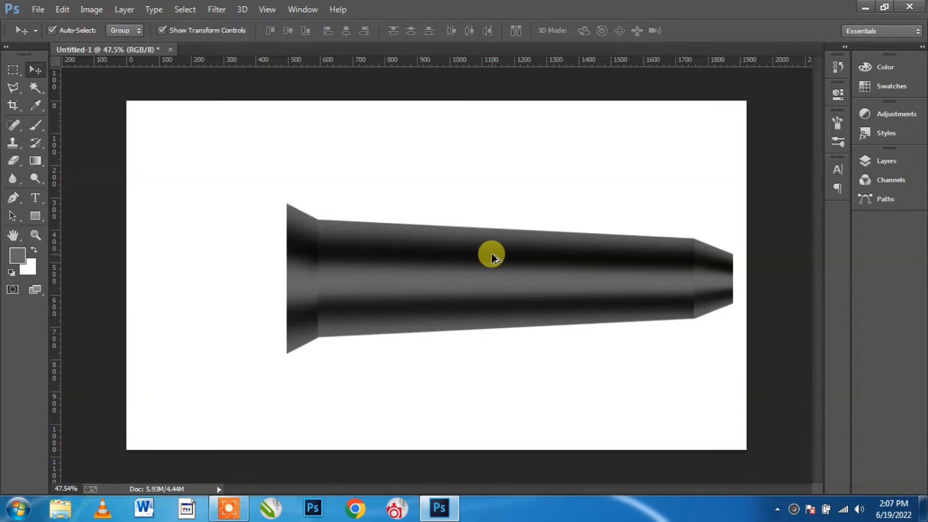
key(alt)
drag(770, 206, 145, 380)
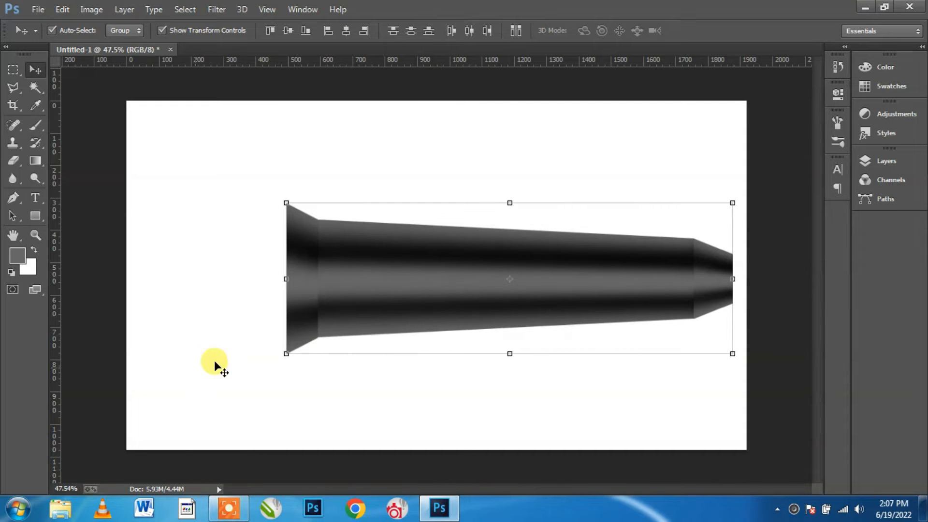
click(284, 203)
drag(285, 204, 291, 210)
key(Return)
- Add a new layer above the body pieces and make a circular selection about 600 px across over the flared left end
click(890, 161)
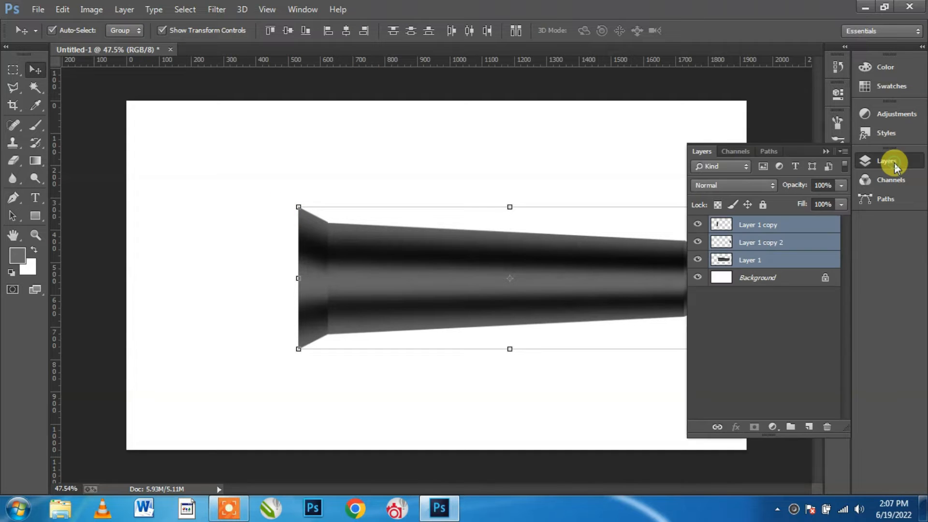
click(809, 427)
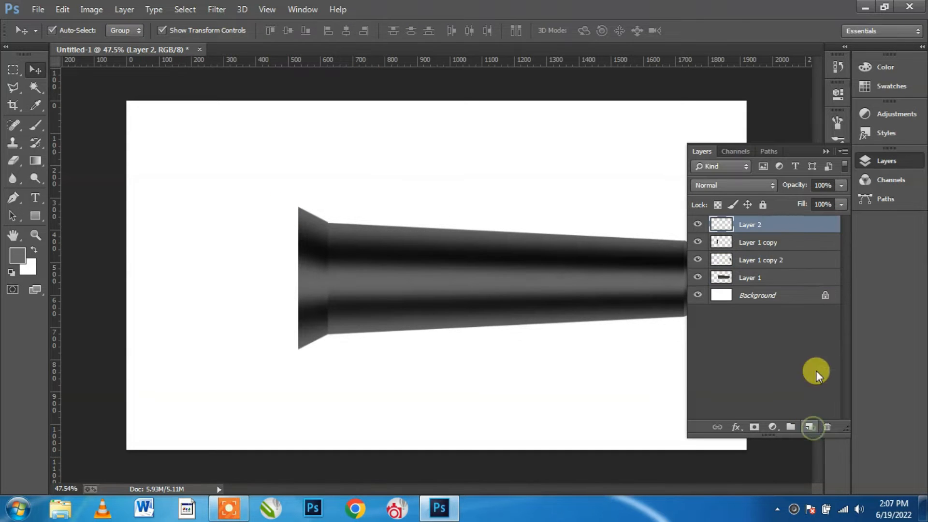
click(826, 151)
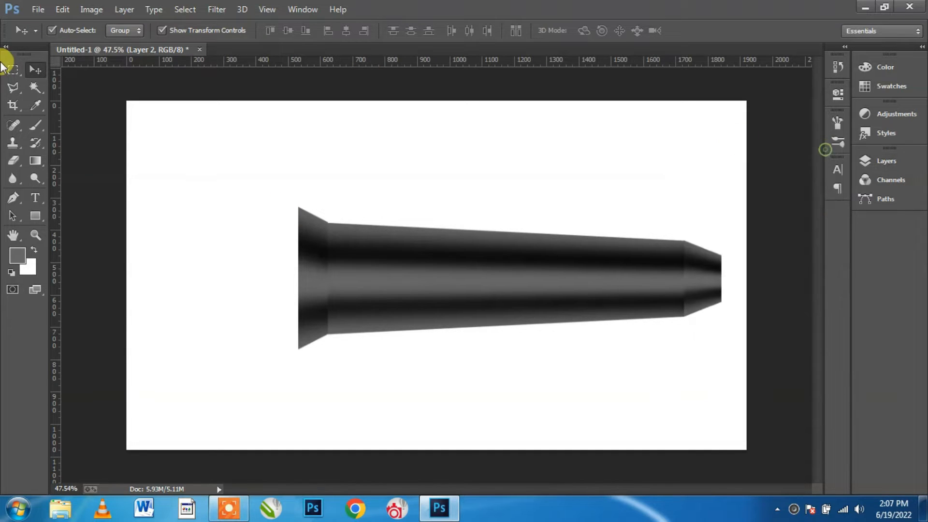
right_click(8, 72)
click(58, 79)
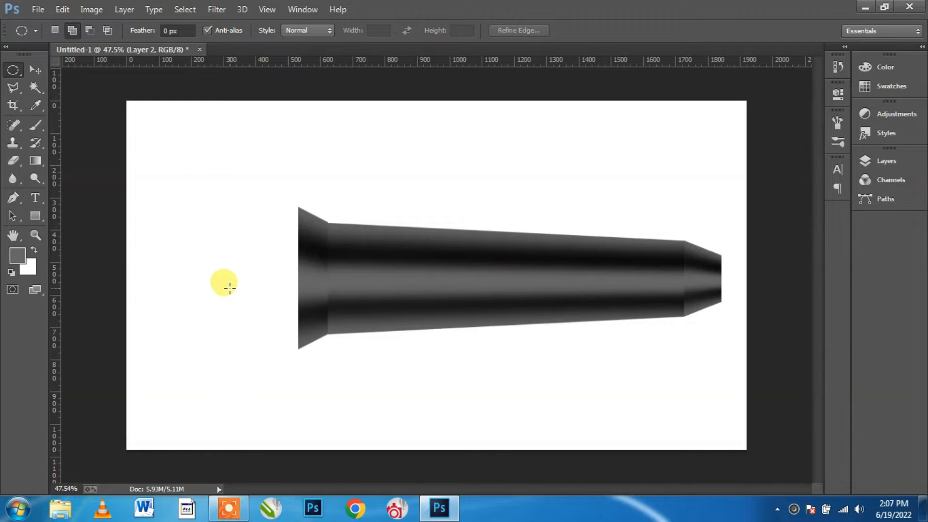
drag(182, 186, 374, 395)
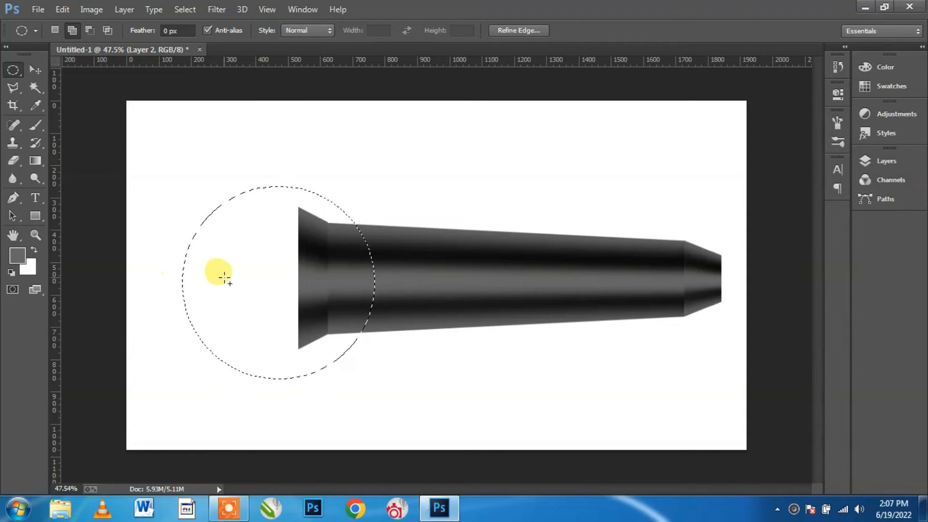
- Fill the circular selection with the gray foreground color and deselect it
key(alt+BackSpace)
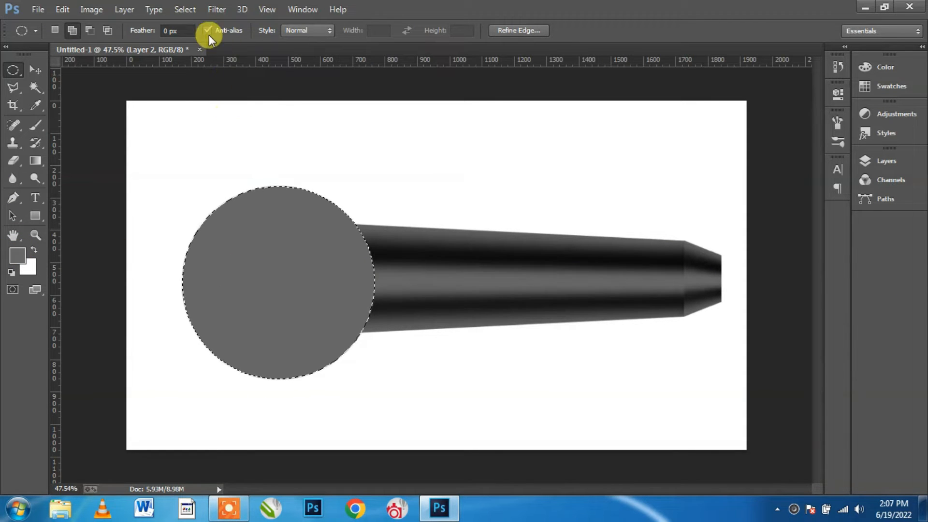
click(184, 9)
click(196, 37)
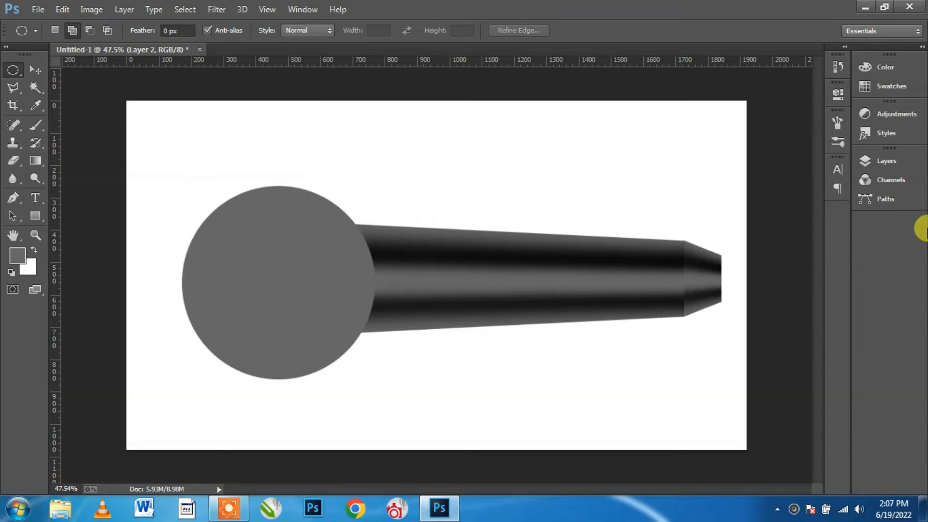
- Duplicate the gray circle's layer, Layer 2, and hide the original circle
click(870, 162)
right_click(780, 225)
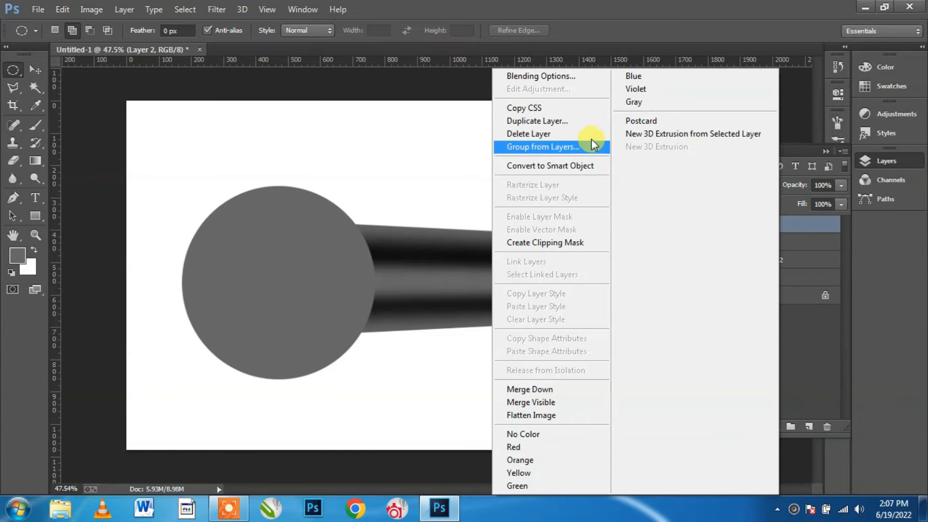
click(580, 121)
click(587, 151)
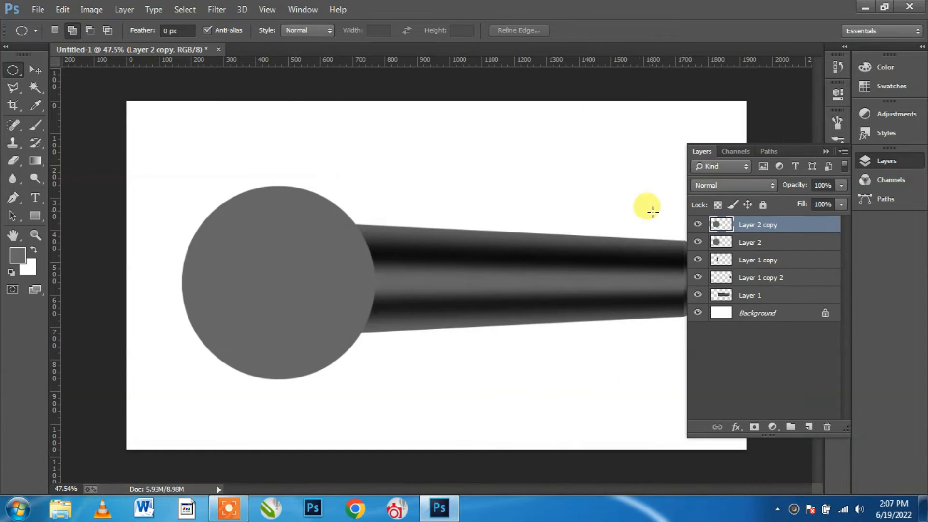
click(697, 242)
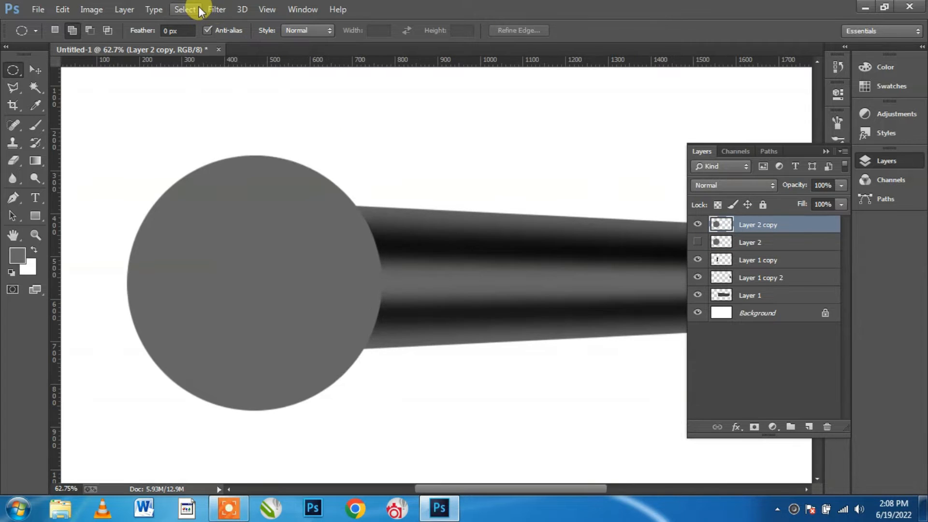
- Apply a Halftone Pattern sketch filter to the circle copy with size 4, contrast 37 and the Dot pattern type
click(214, 10)
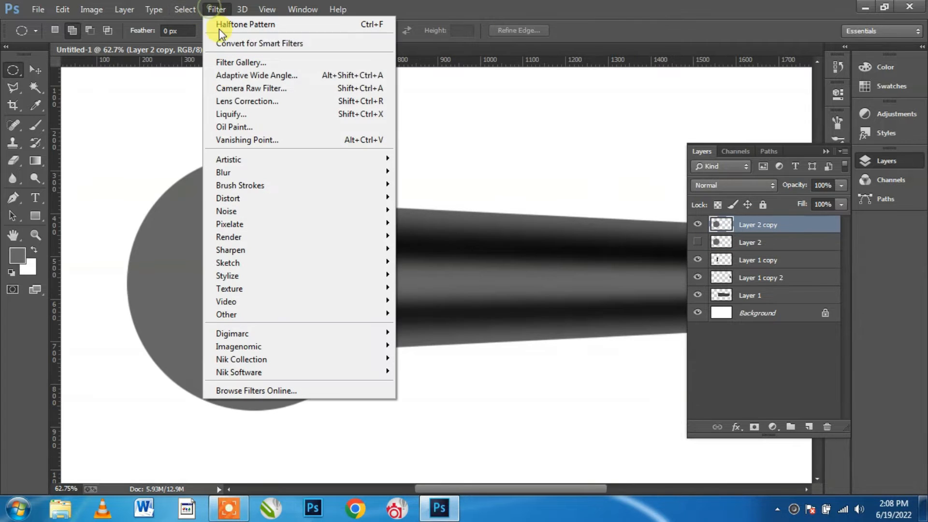
mouse_move(237, 263)
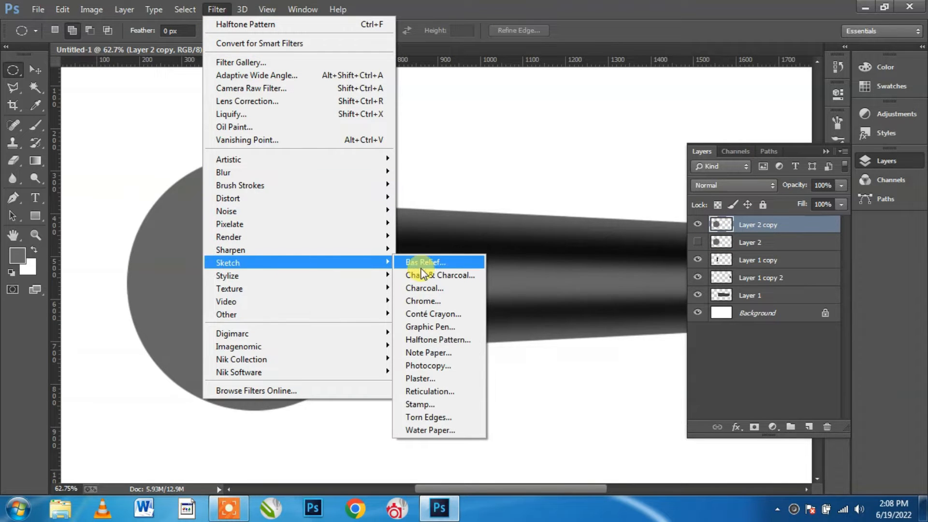
click(440, 341)
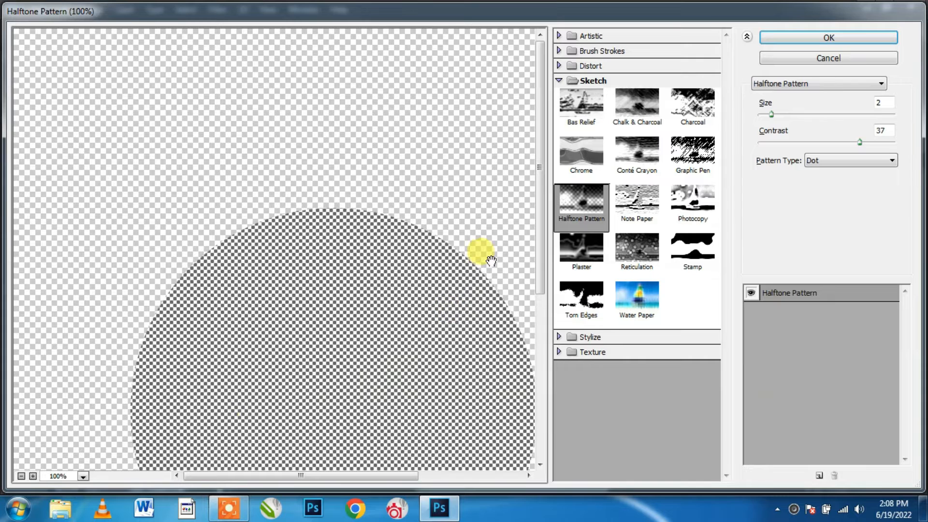
drag(541, 181, 543, 236)
click(772, 115)
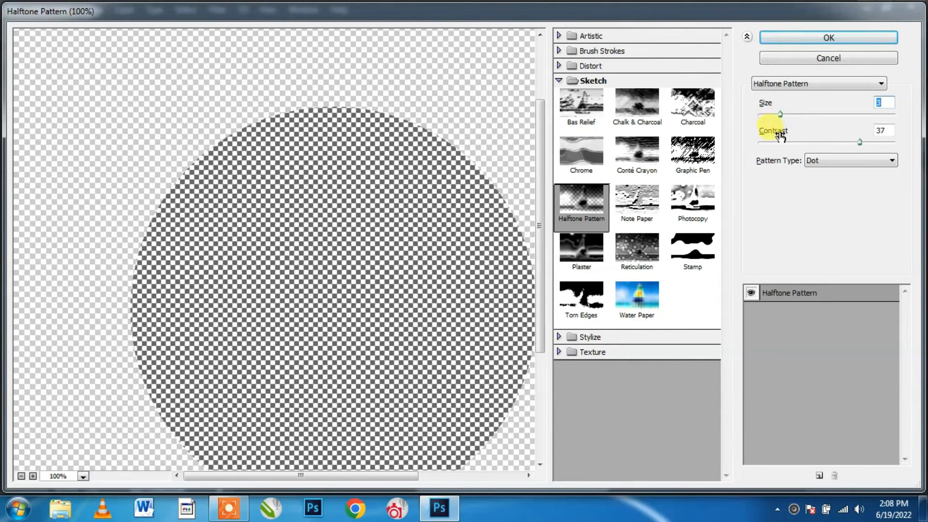
text(4)
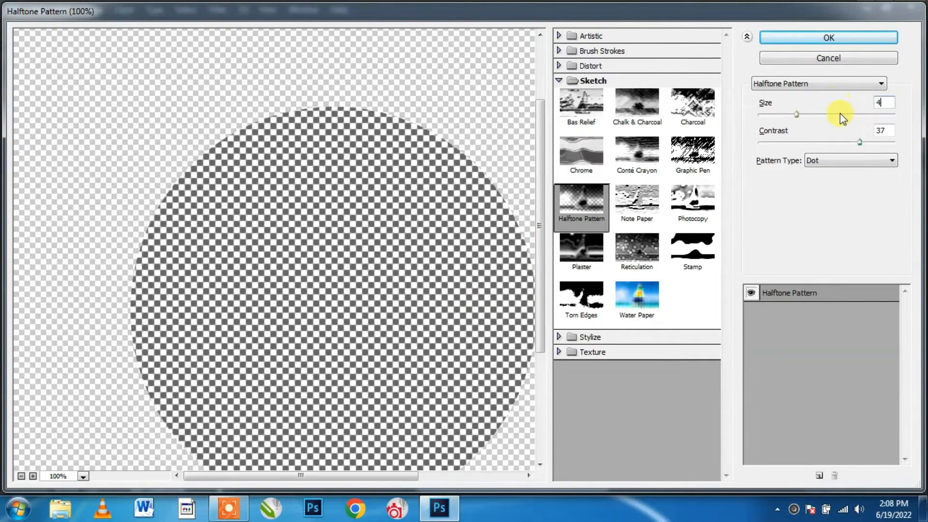
click(857, 38)
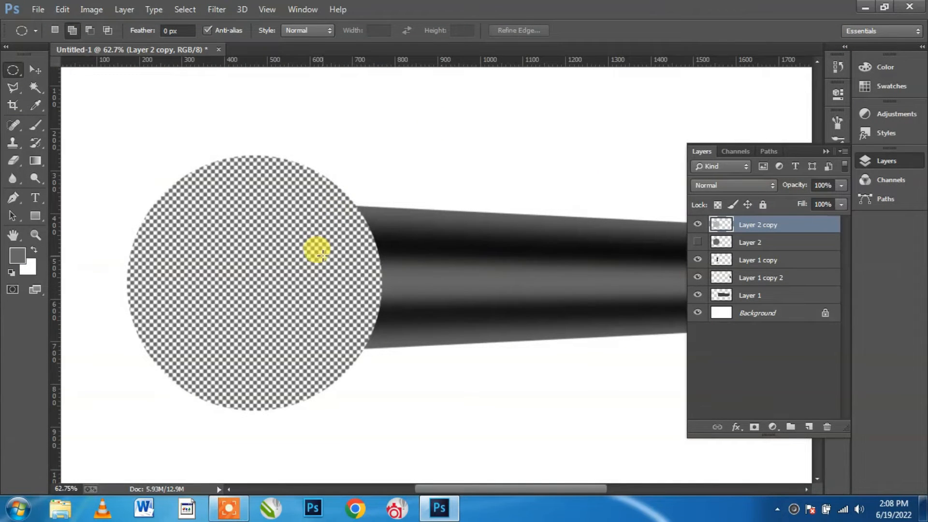
- Show the original gray circle again and set the halftone copy's blend mode to Soft Light
click(706, 243)
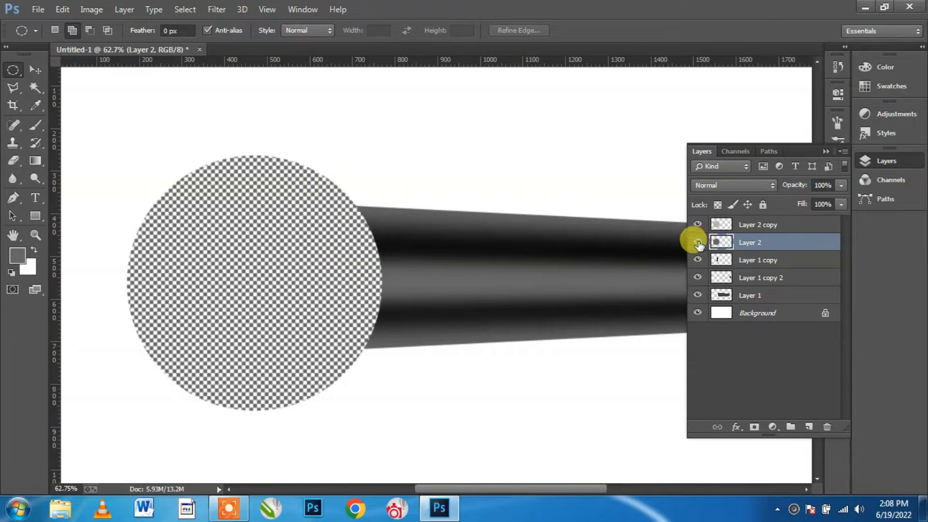
click(744, 225)
click(739, 185)
click(720, 184)
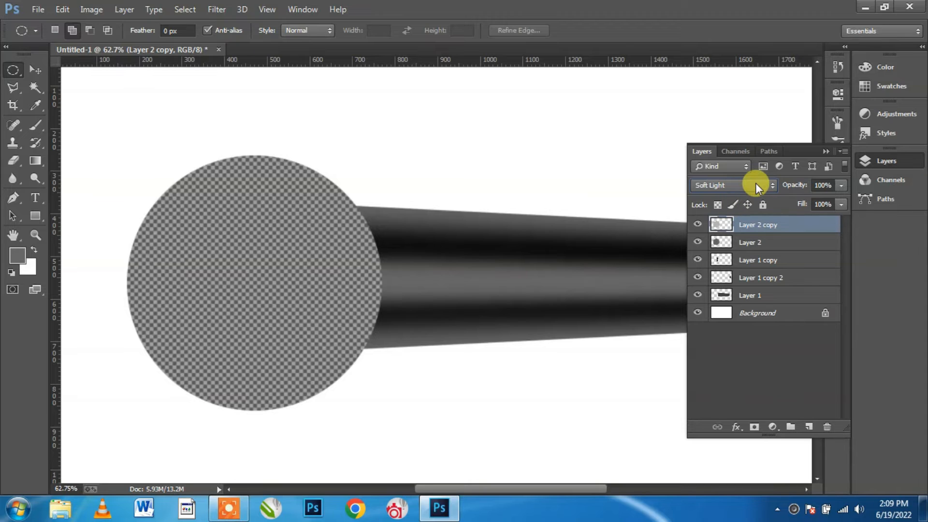
ctrl+click(755, 241)
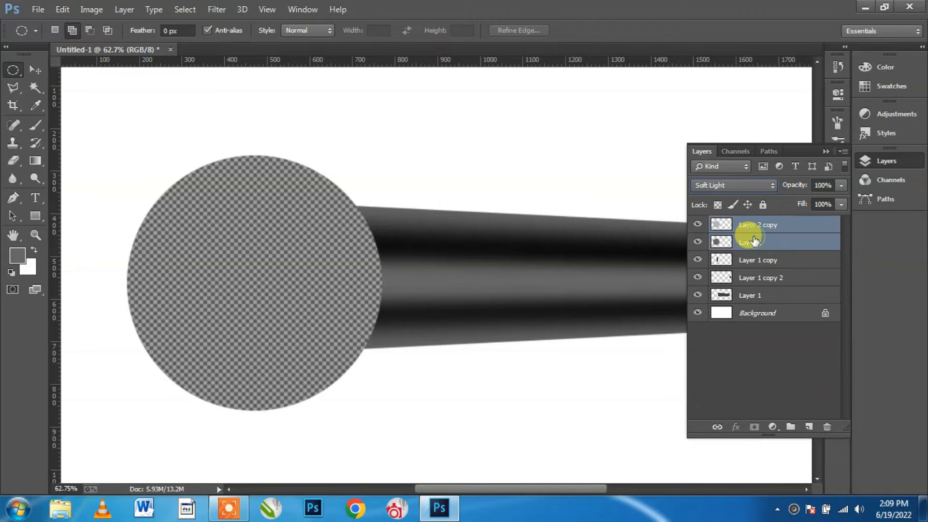
- Hide the halftone copy, make the plain circle's layer active, and set the foreground color to #333333
click(770, 244)
click(697, 224)
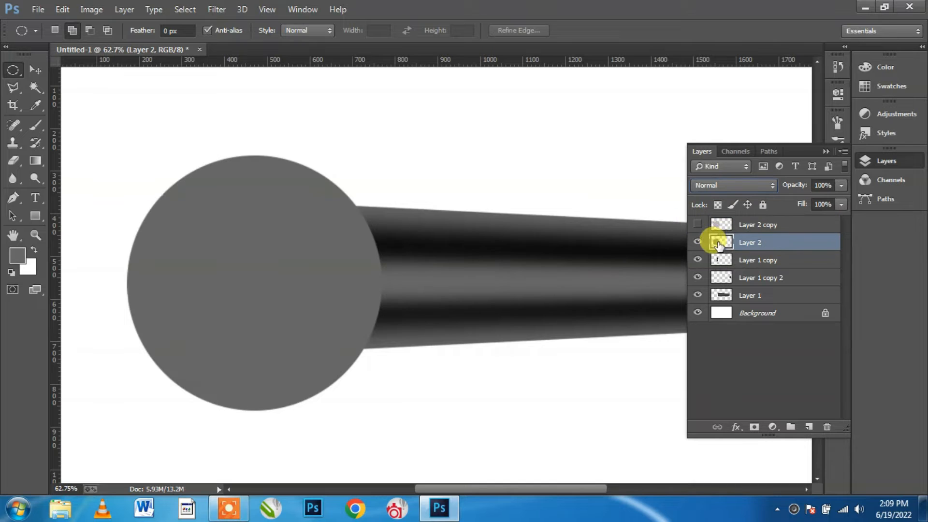
click(18, 255)
drag(512, 382, 511, 407)
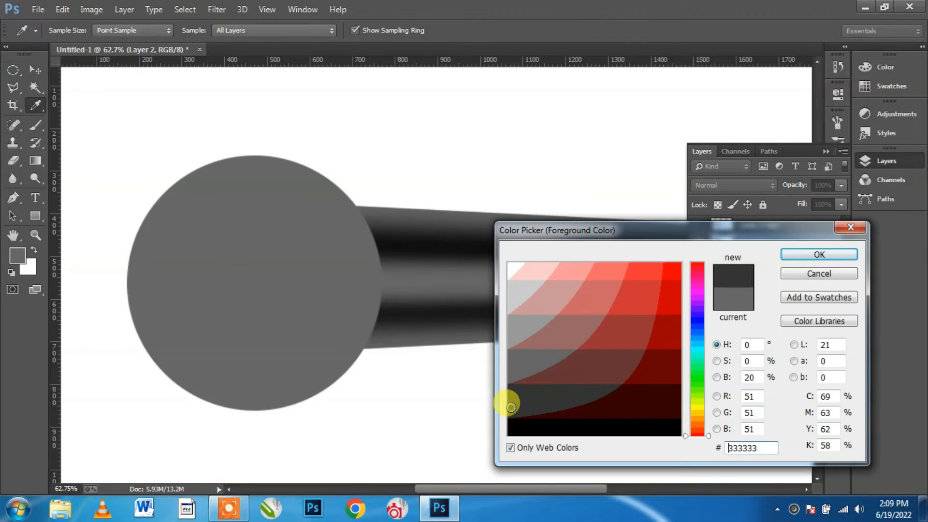
click(795, 258)
- Select the plain circle's outline, fill it with the dark gray foreground color, and deselect it
key(alt+BackSpace)
key(ctrl+z)
ctrl+click(718, 242)
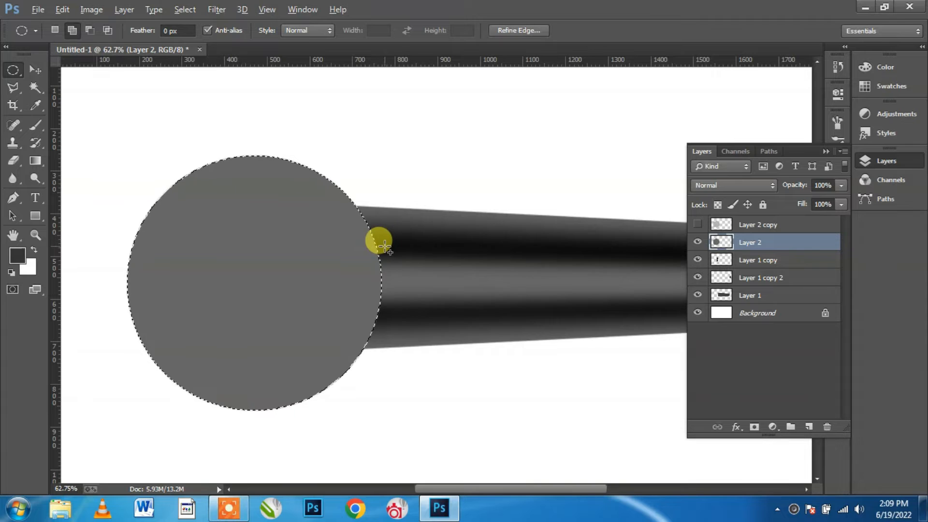
key(alt+BackSpace)
key(ctrl+d)
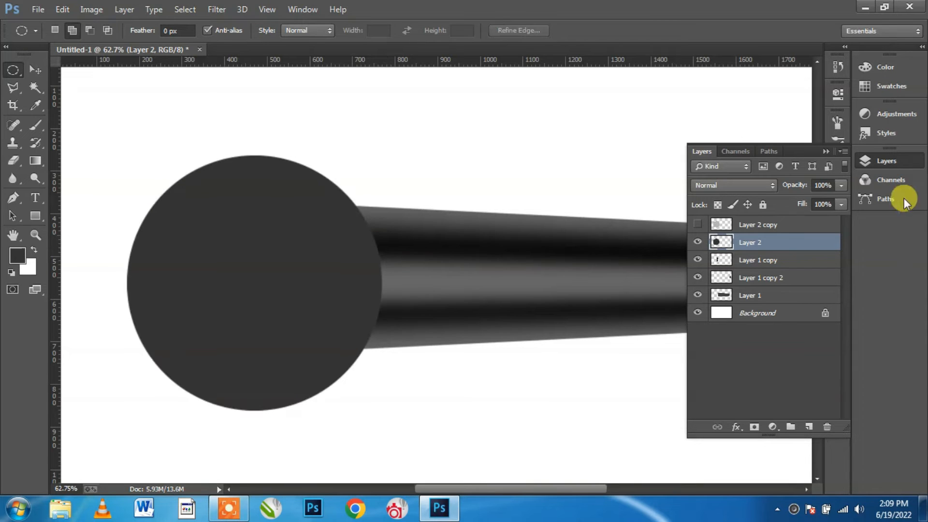
- Show the halftone copy again and merge it with the dark circle's layer
click(746, 224)
click(698, 224)
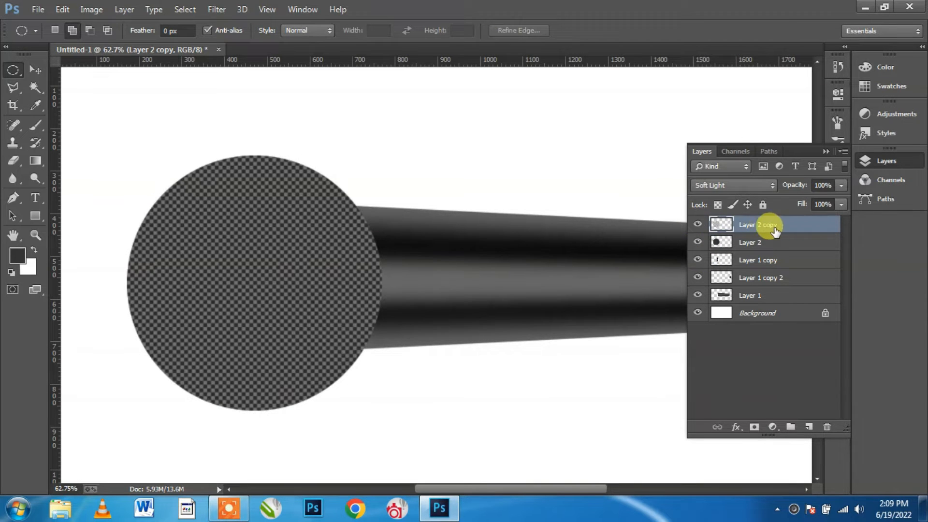
shift+click(793, 244)
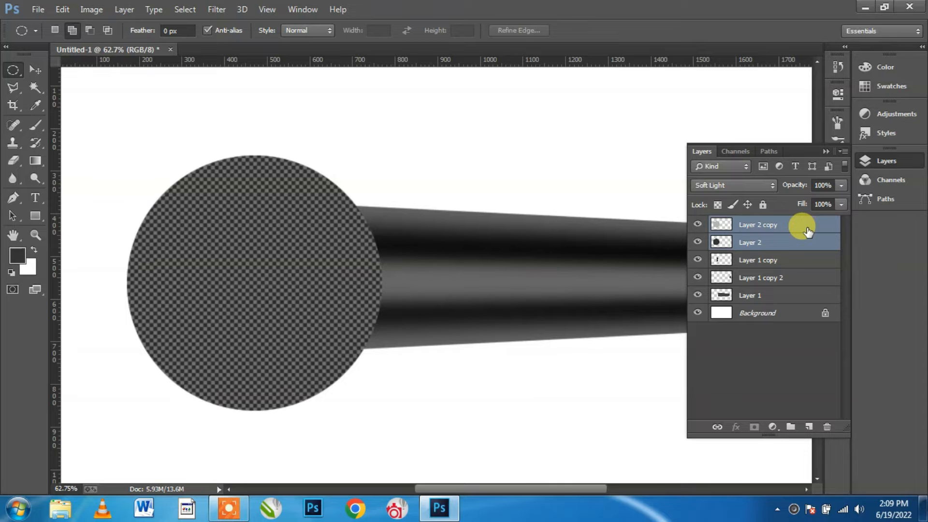
right_click(807, 230)
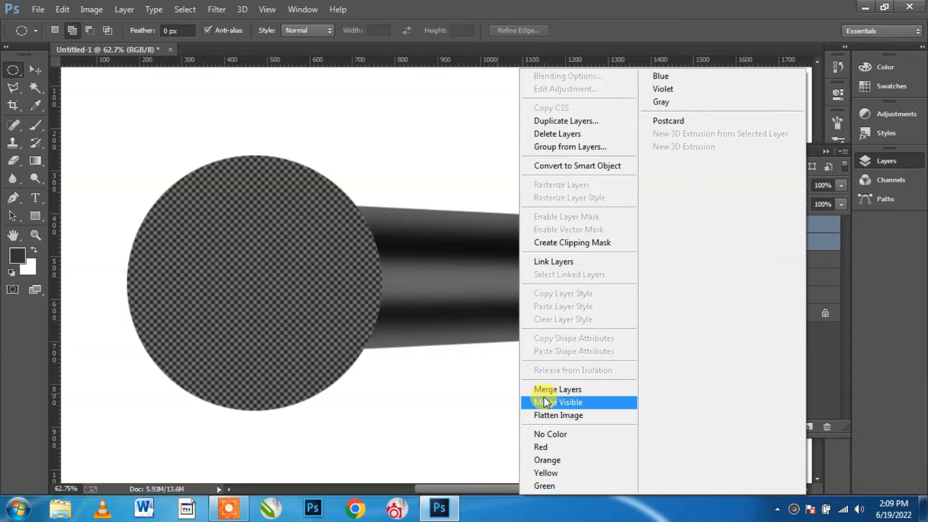
click(556, 385)
- Select the merged mesh circle's outline and apply a Spherize filter with an amount of 81% in Normal mode
ctrl+click(714, 223)
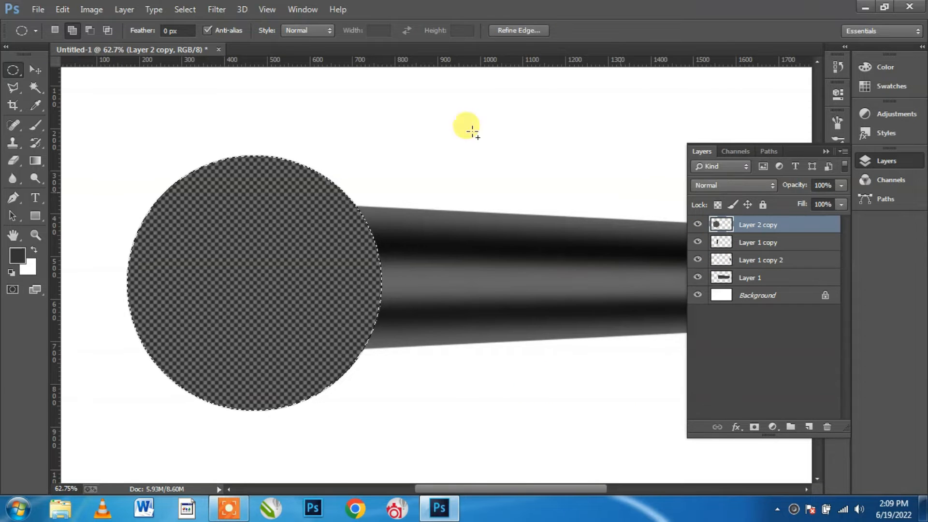
click(217, 9)
mouse_move(241, 198)
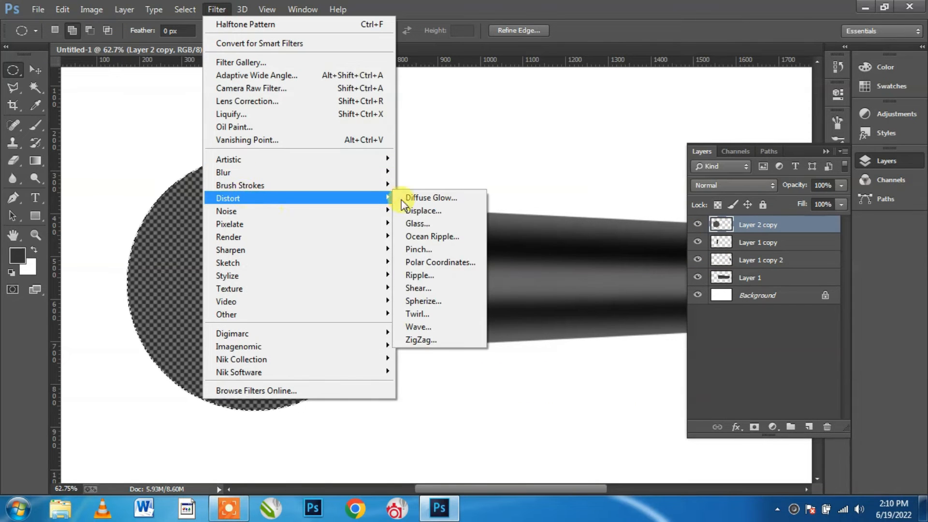
click(435, 300)
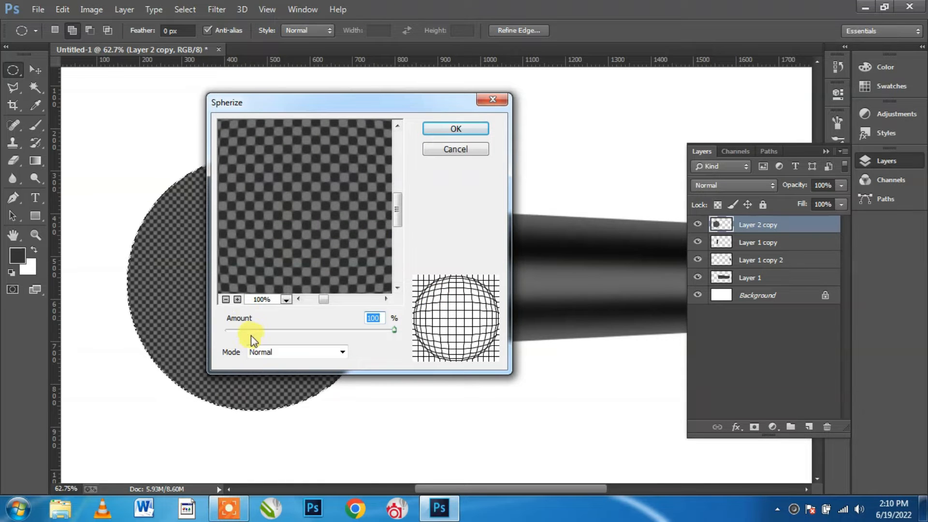
click(225, 300)
click(225, 300)
click(303, 220)
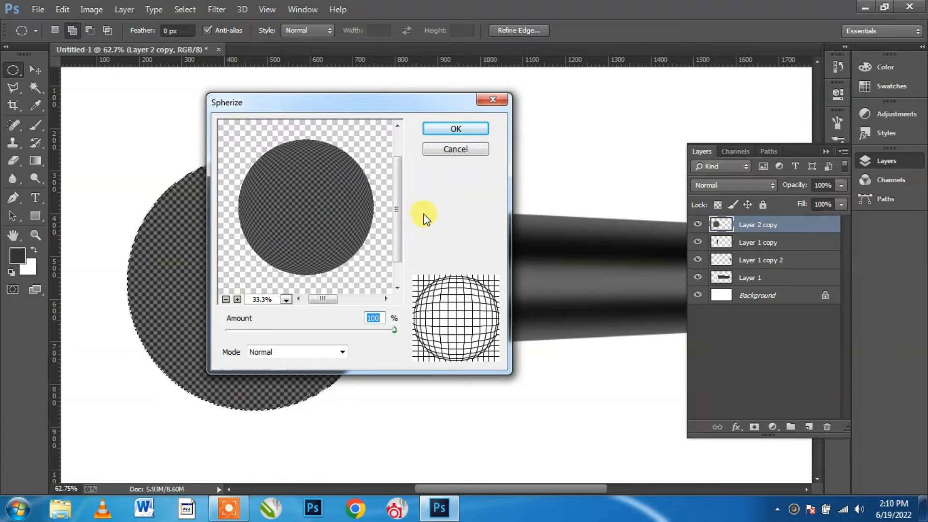
drag(391, 329, 383, 327)
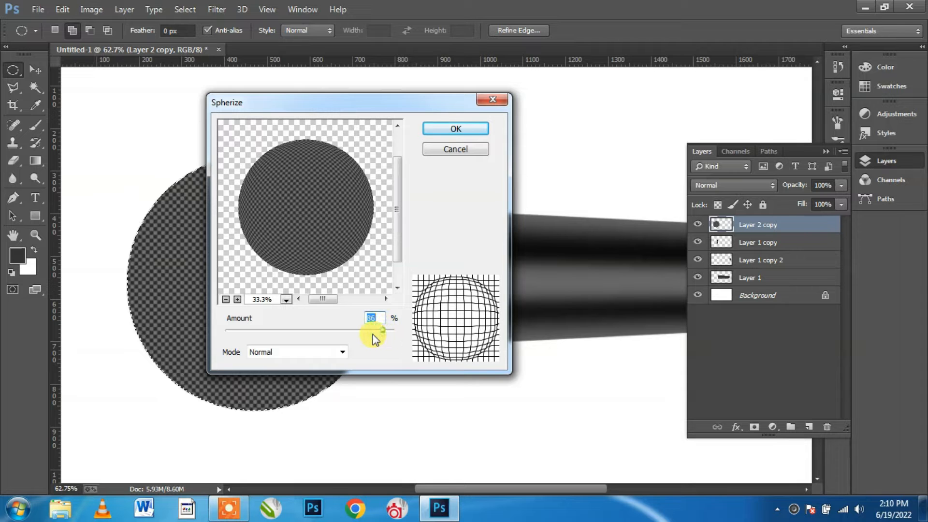
click(379, 331)
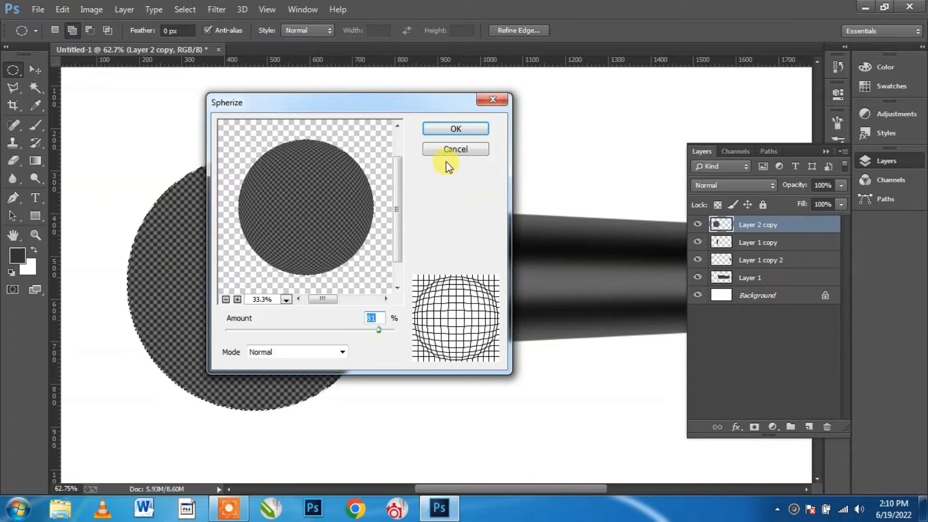
click(455, 129)
- Deselect the mesh head and move it left to uncover part of the handle's flared end
click(34, 70)
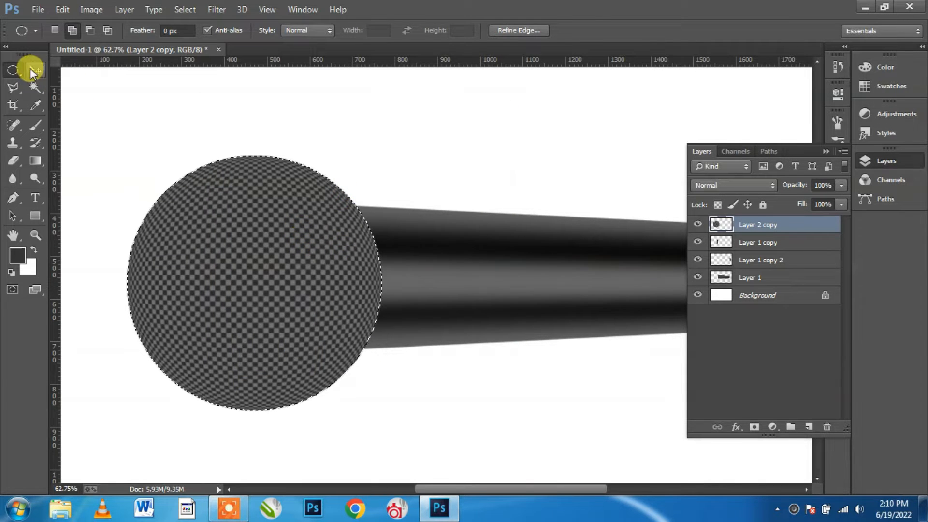
click(184, 9)
click(196, 37)
drag(312, 305, 275, 303)
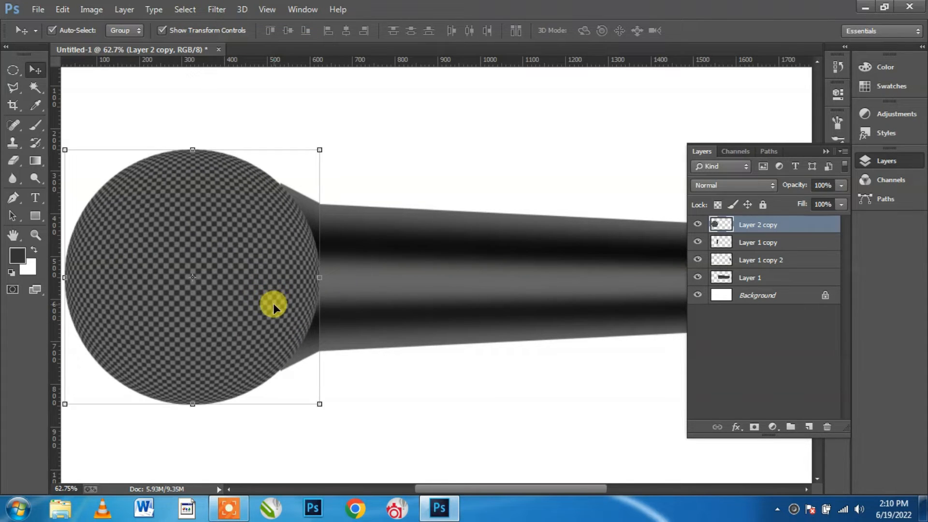
- Move the mesh head's layer behind the handle pieces, directly above the Background
drag(812, 225, 803, 286)
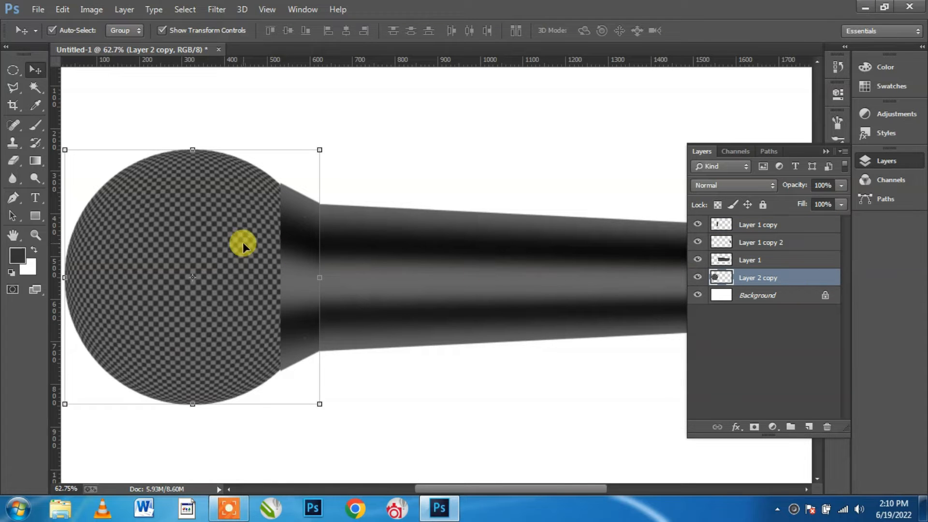
click(474, 177)
scroll(325, 254, down, 3)
scroll(321, 257, up, 2)
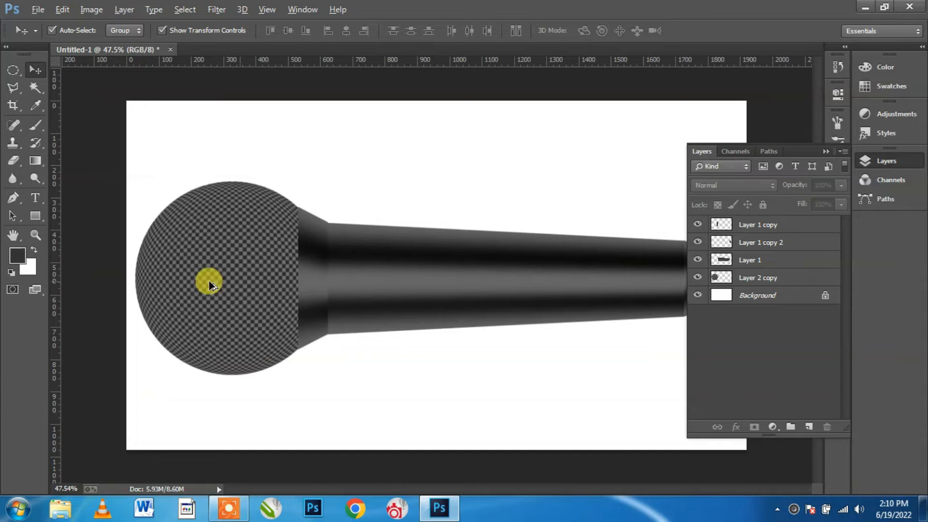
- Add a new layer above the mesh head's layer and load the head's outline as a selection
click(706, 277)
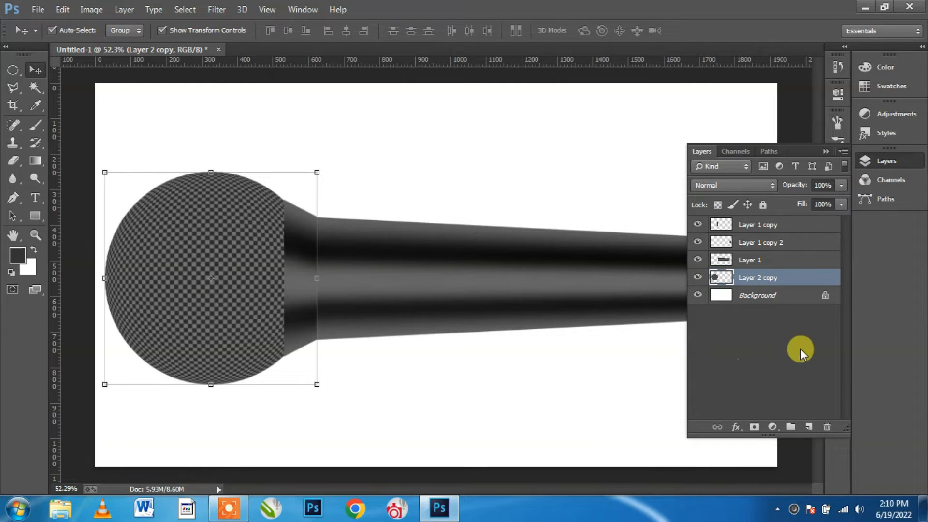
click(809, 428)
ctrl+click(719, 296)
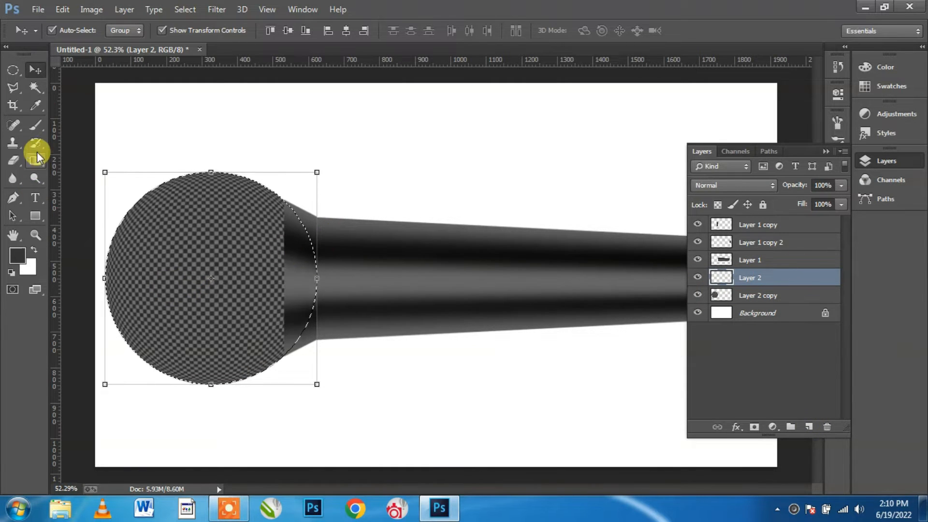
- Set up a 100 px soft round brush with white as the foreground color and 30% flow
click(37, 128)
click(17, 256)
click(511, 266)
click(819, 254)
click(68, 30)
click(73, 140)
click(77, 144)
click(355, 31)
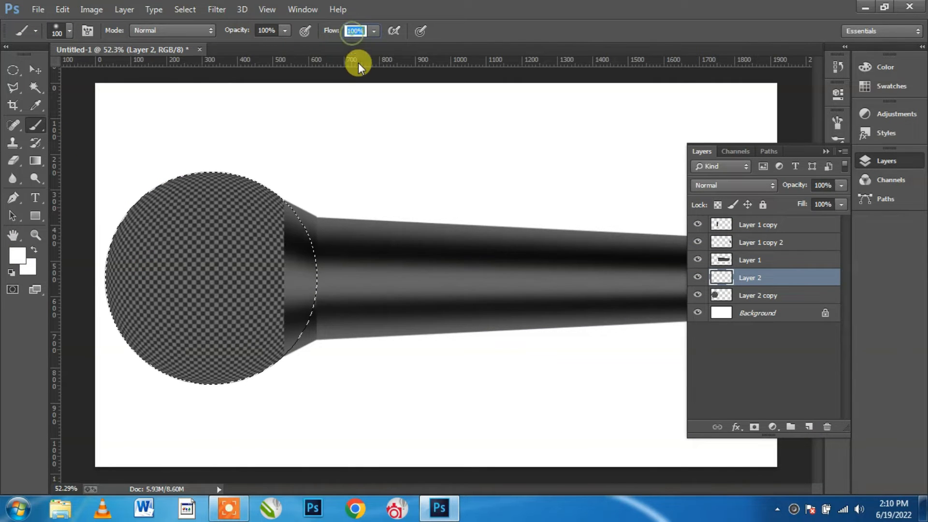
text(30)
key(Return)
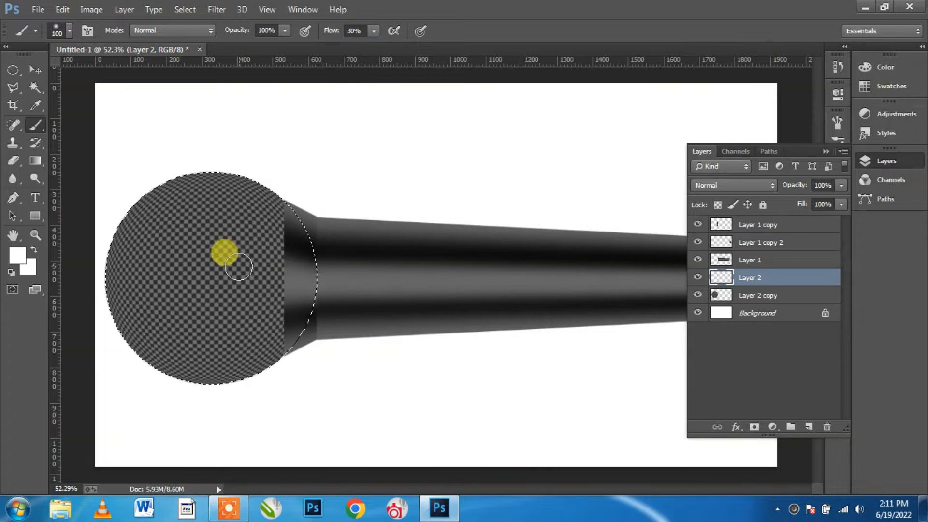
- Enlarge the brush to 150 px and paint soft white highlights on the head within the selection
key(bracketright)
key(bracketright)
key(bracketright)
key(bracketright)
key(bracketright)
mouse_move(161, 289)
mouse_down()
mouse_move(174, 267)
mouse_move(190, 280)
mouse_up()
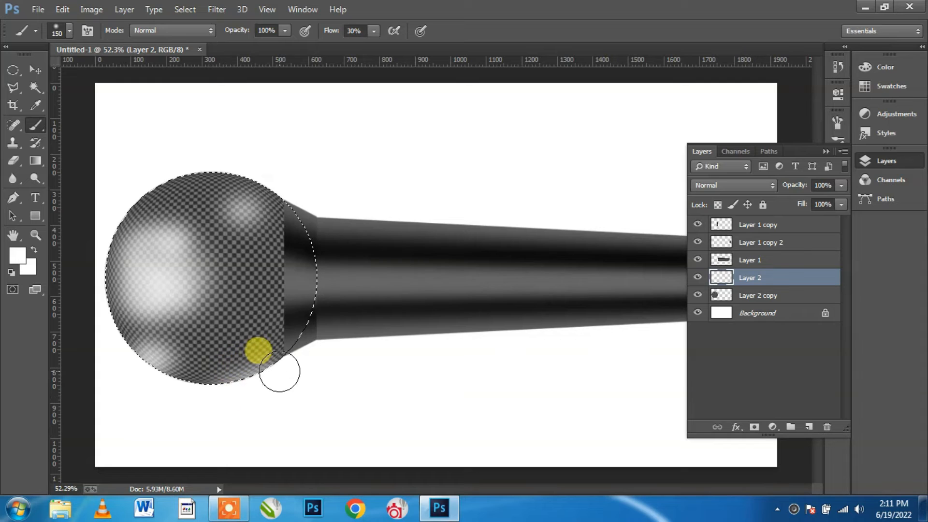
- Try lowering the highlight layer's opacity to about 42% and return it to 100%
drag(803, 187, 793, 188)
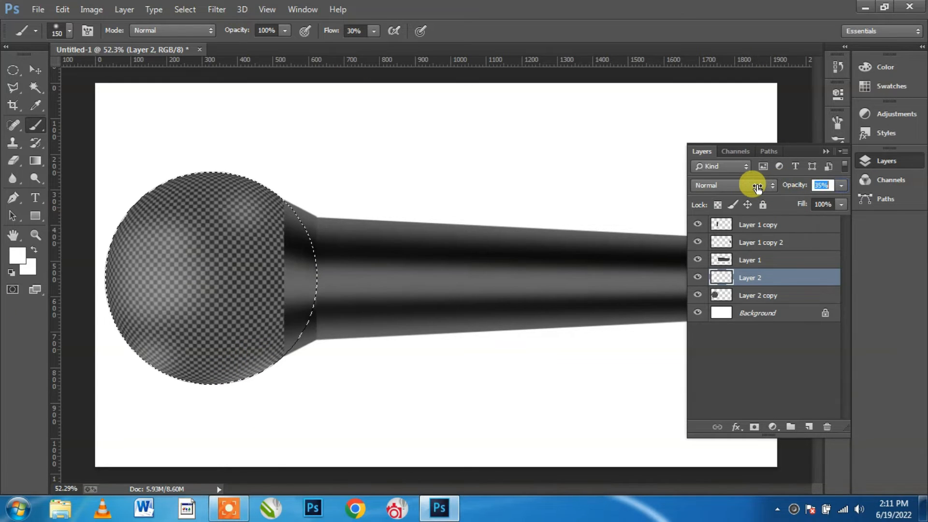
drag(756, 189, 760, 189)
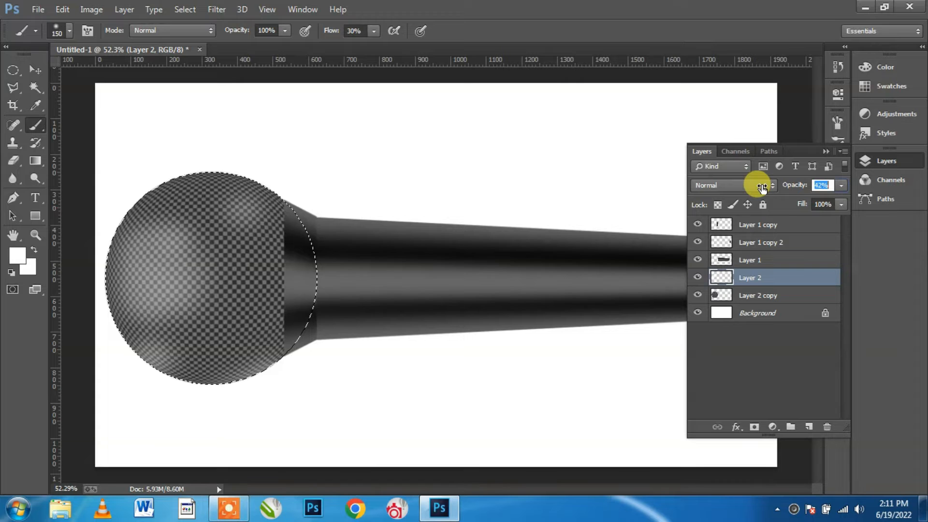
drag(801, 186, 844, 184)
- Set the highlight layer's blend mode to Overlay and its opacity to 77%
click(734, 183)
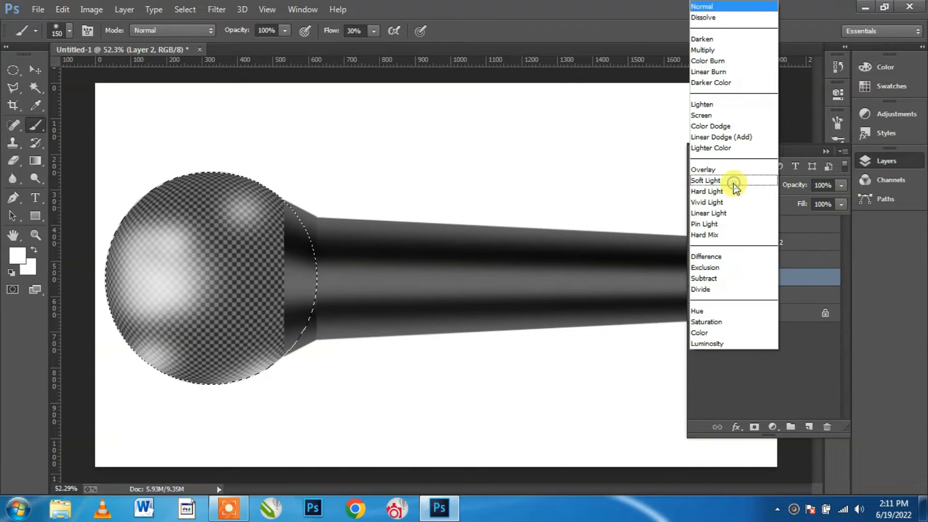
click(704, 50)
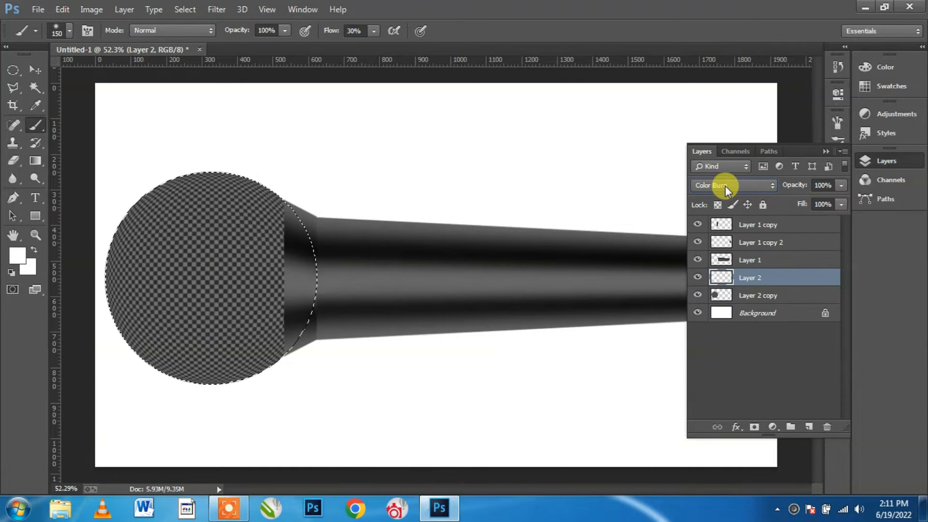
key(Down)
key(Down)
key(Down)
key(Down)
key(Down)
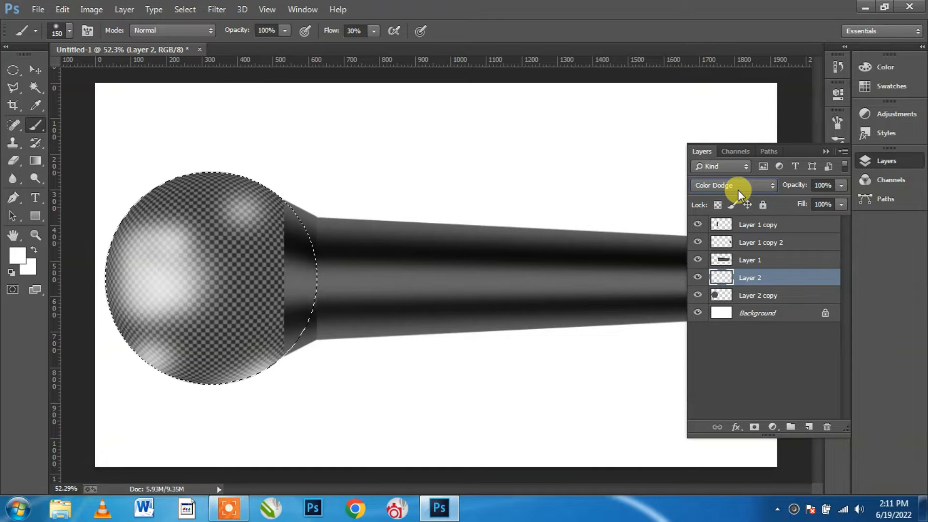
key(Down)
key(Down)
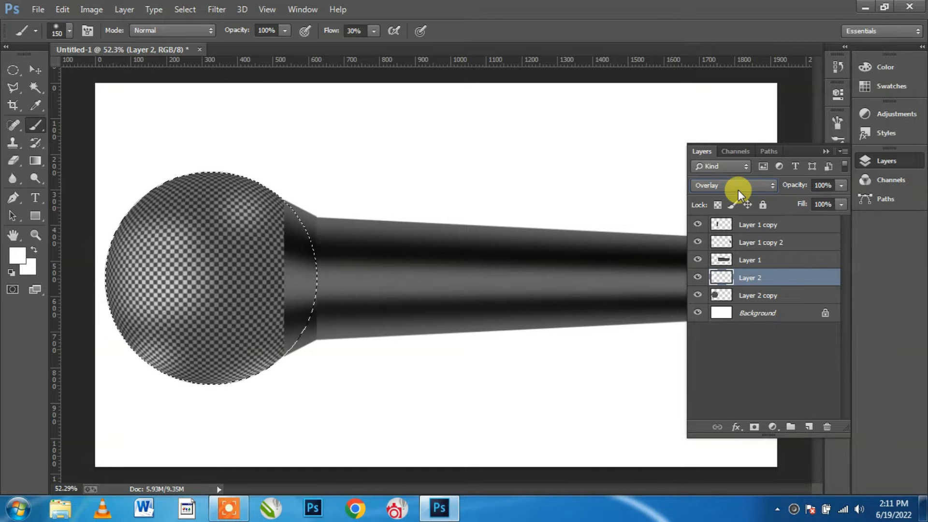
key(Down)
key(Up)
drag(791, 185, 776, 185)
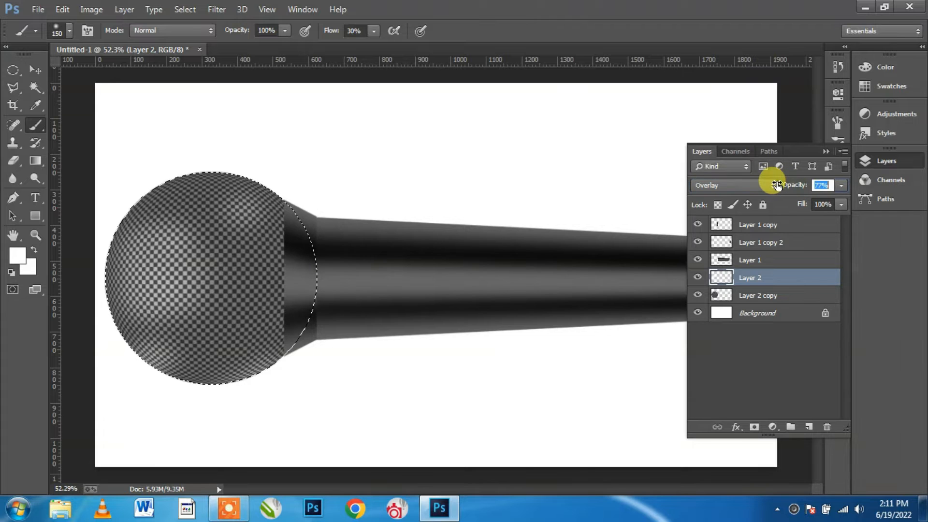
- Merge the highlight layer with the mesh head's layer, clear the selection, and set the merged layer's blend mode to Multiply
shift+click(793, 292)
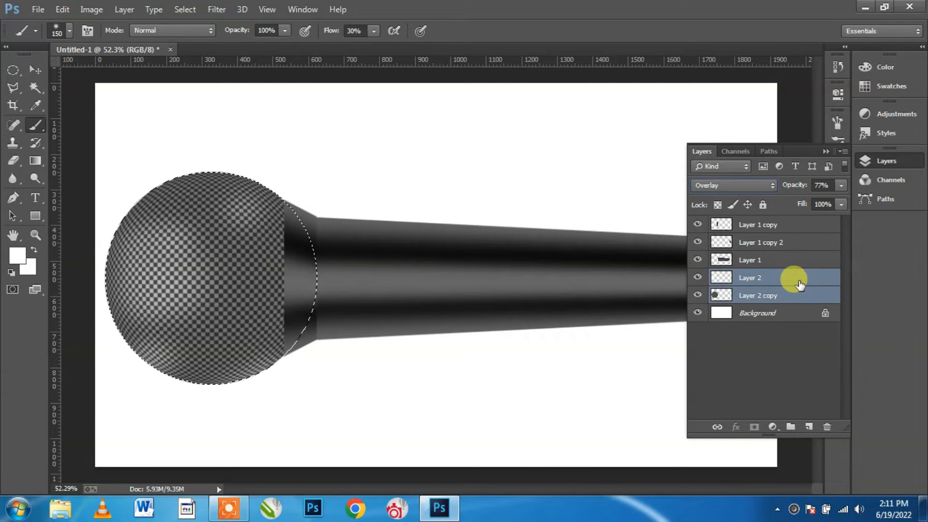
right_click(800, 286)
click(580, 387)
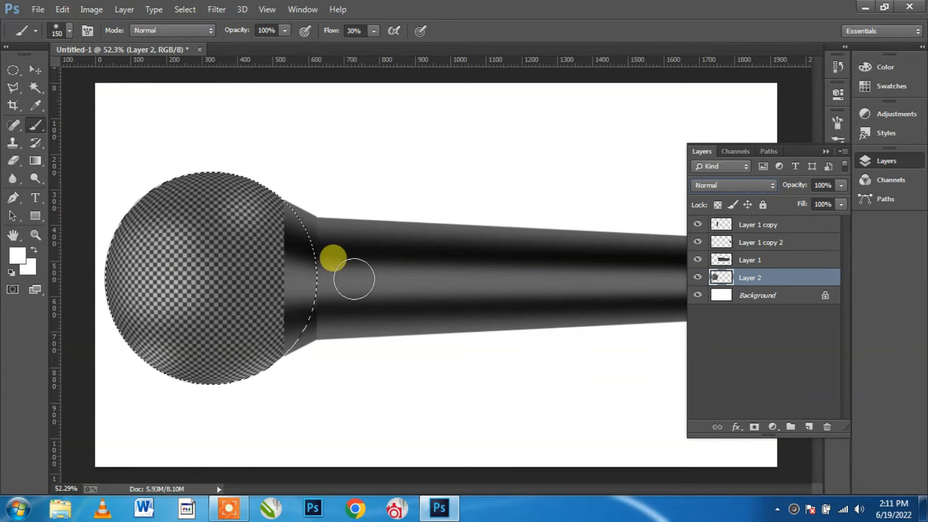
key(ctrl+d)
key(shift+alt+m)
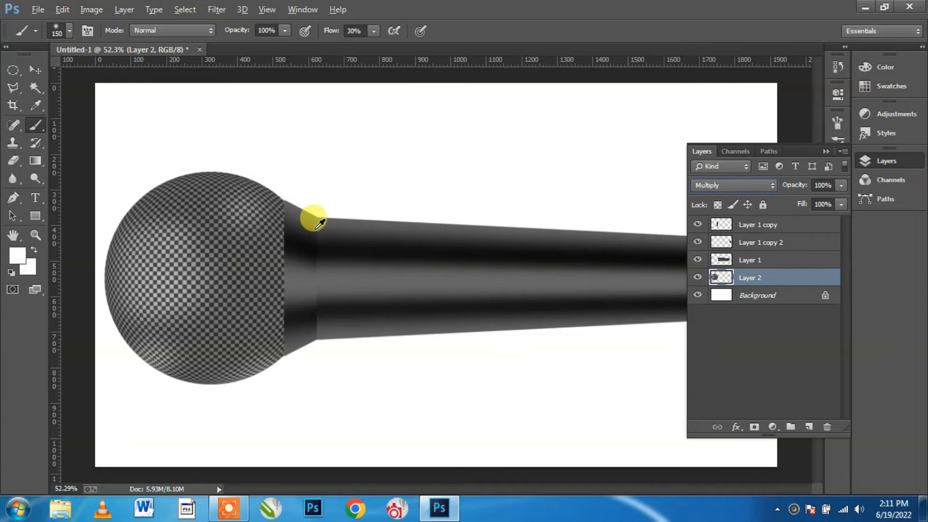
- Add a new empty layer directly above the layer of the flared collar between the head and the handle
click(35, 69)
scroll(385, 172, down, 2)
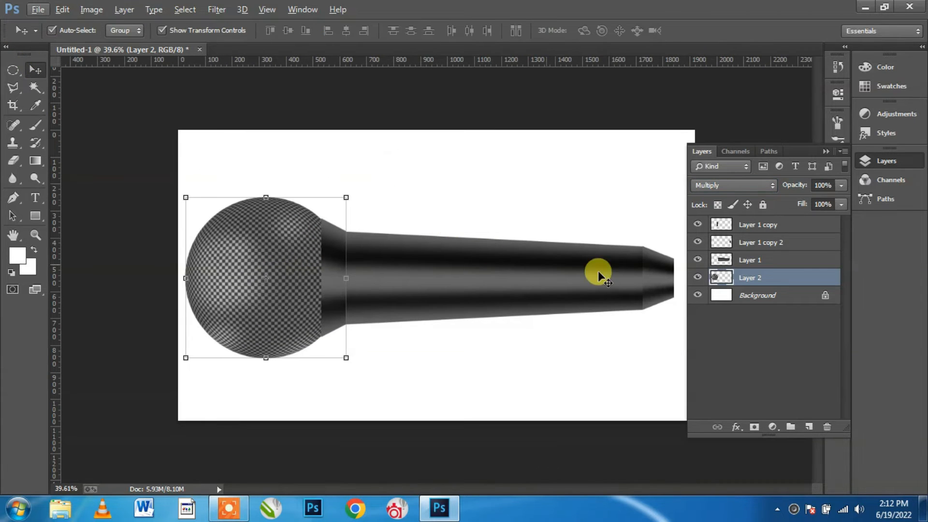
click(826, 152)
scroll(482, 273, up, 2)
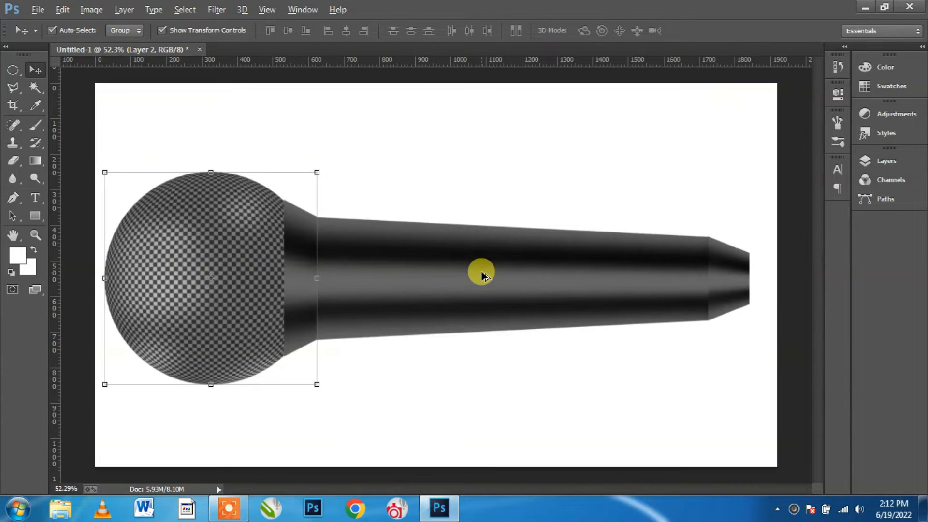
scroll(481, 271, up, 1)
click(269, 264)
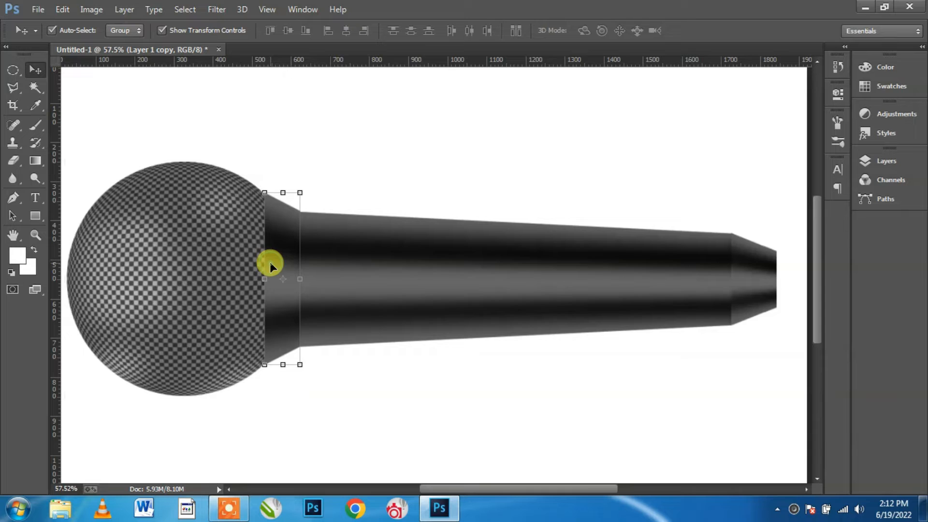
click(891, 161)
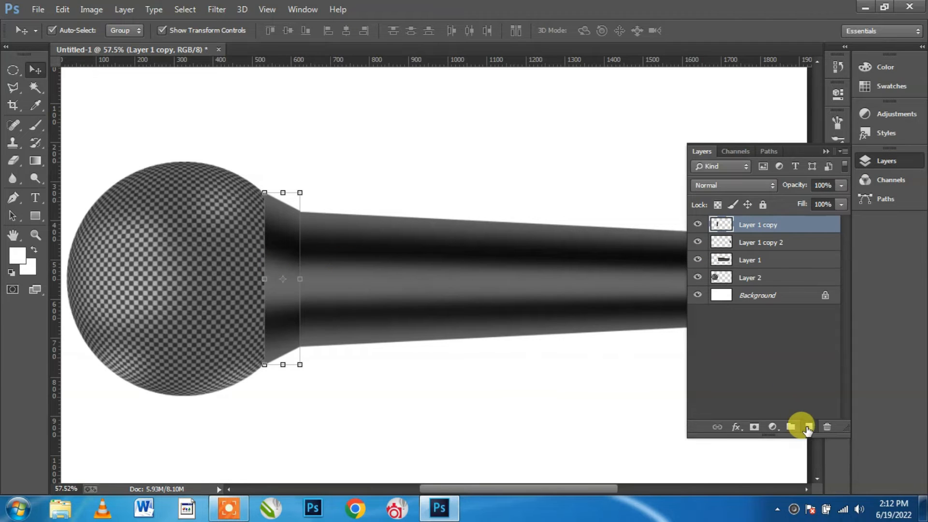
click(808, 427)
- On the new layer, make a narrow rectangular selection spanning the collar's full height, just beside the mesh head
scroll(279, 275, up, 4)
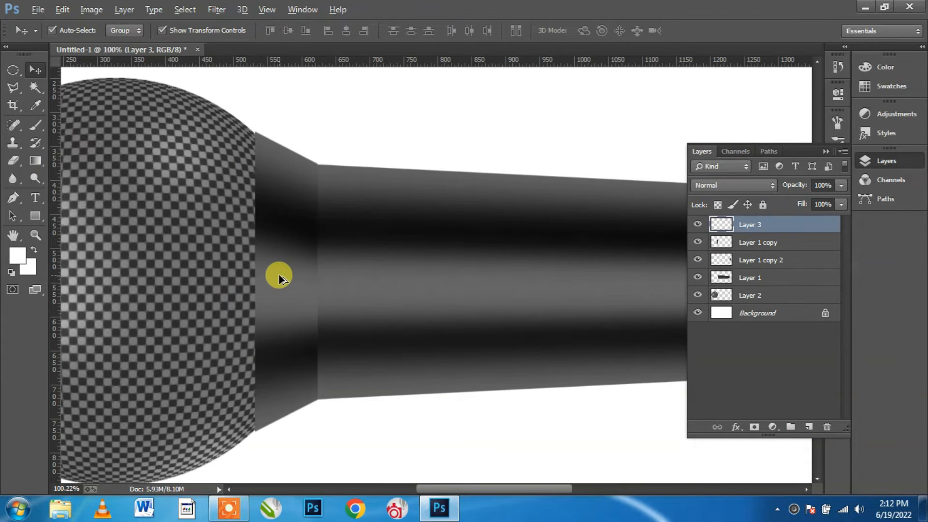
click(213, 215)
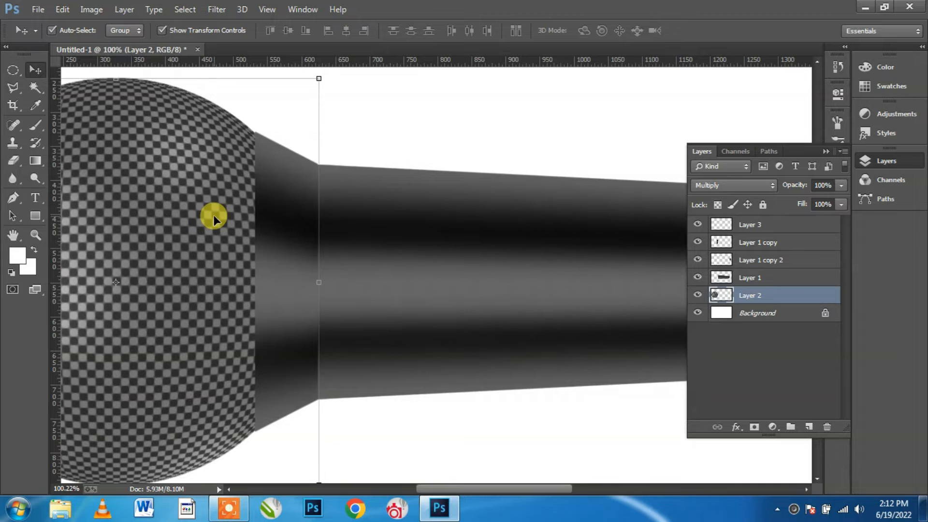
click(436, 125)
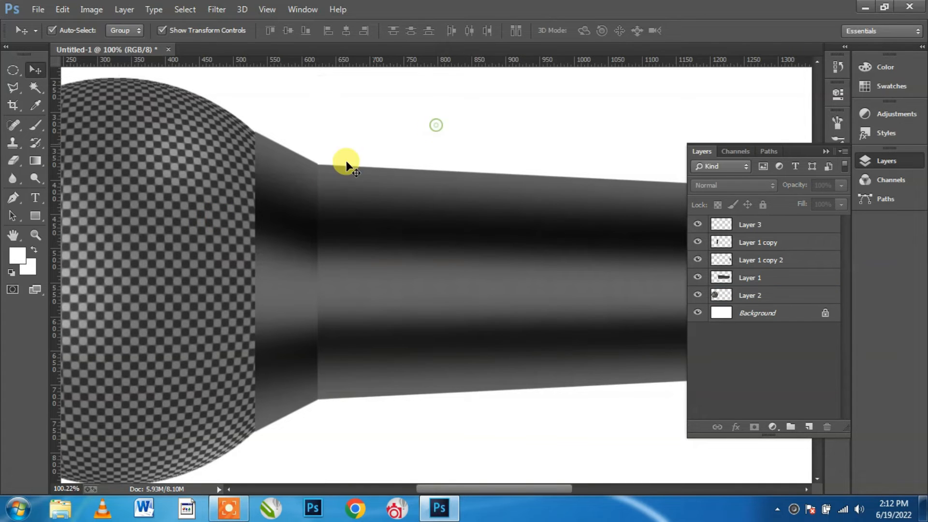
click(280, 204)
drag(15, 74, 48, 70)
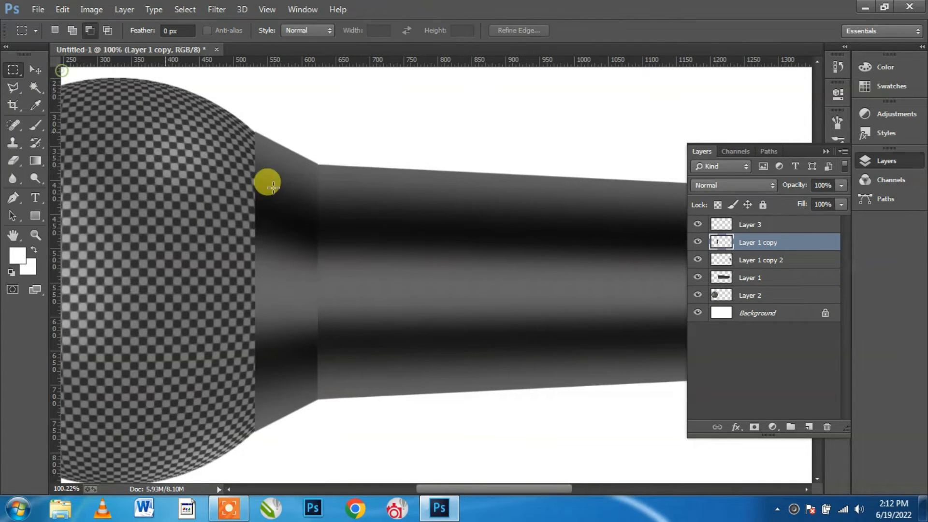
click(771, 223)
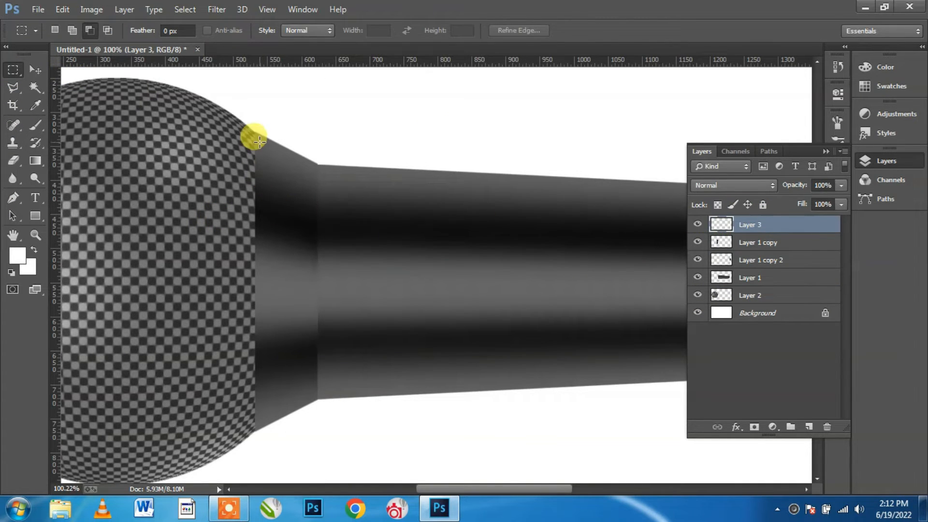
drag(262, 135, 274, 428)
- Set the foreground color to orange ff9933 and fill the narrow selection on the collar with it
click(17, 254)
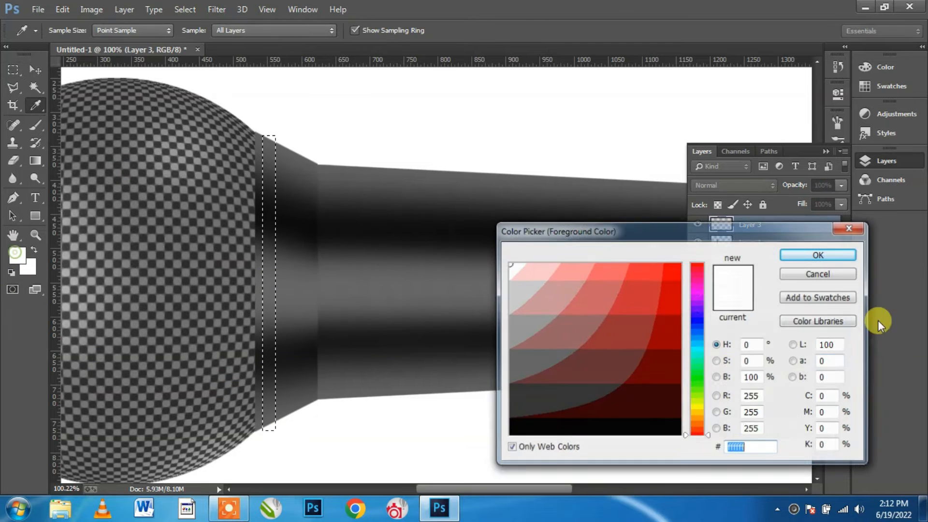
click(698, 422)
drag(697, 422, 702, 416)
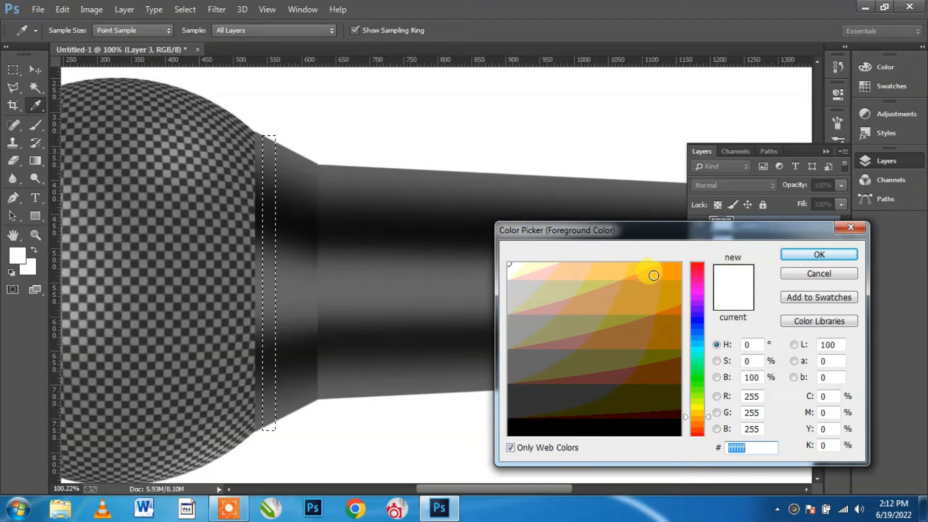
click(654, 271)
click(792, 254)
key(m)
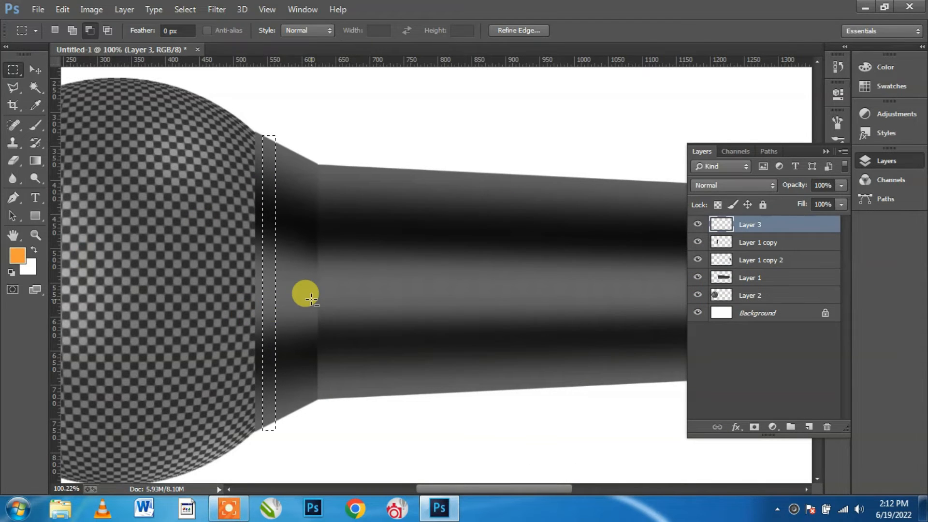
key(alt+BackSpace)
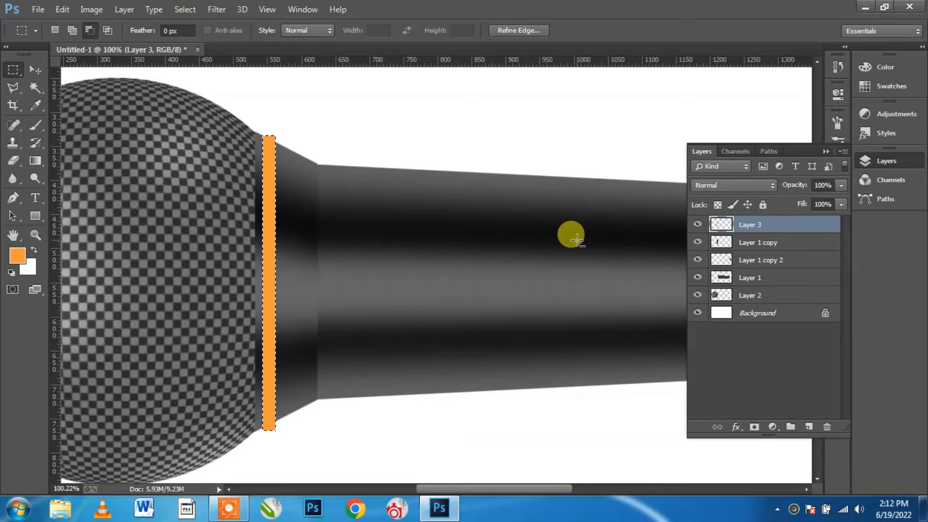
- Set the foreground color to ffcc99 and paint soft highlights on the collar's orange stripe with a 90 px brush
click(32, 125)
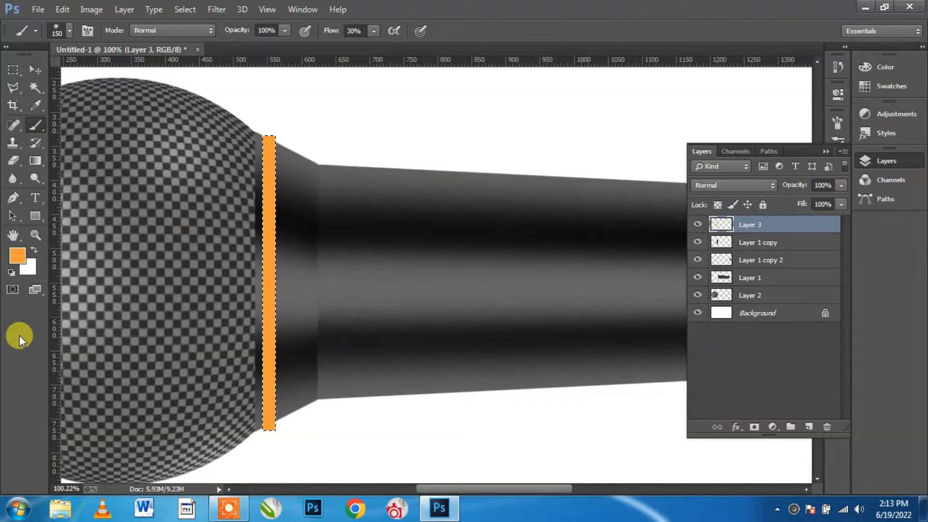
click(17, 255)
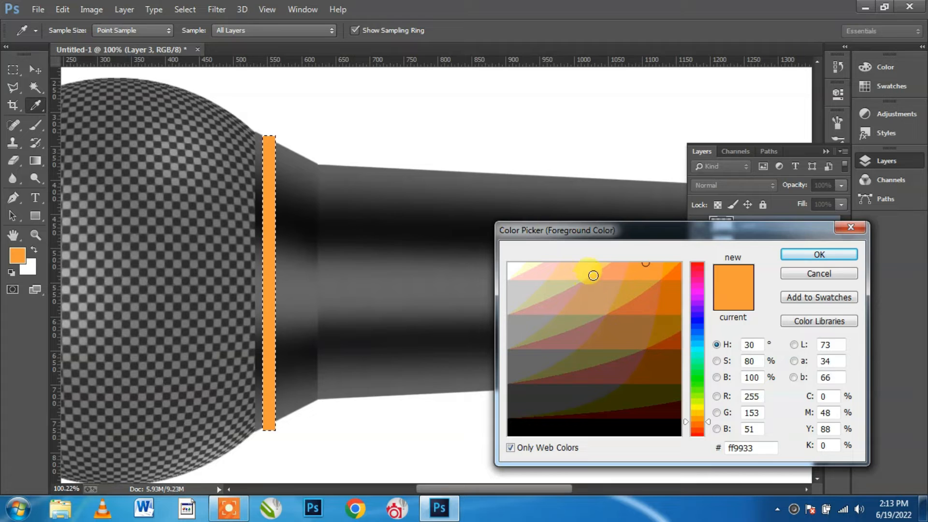
click(576, 265)
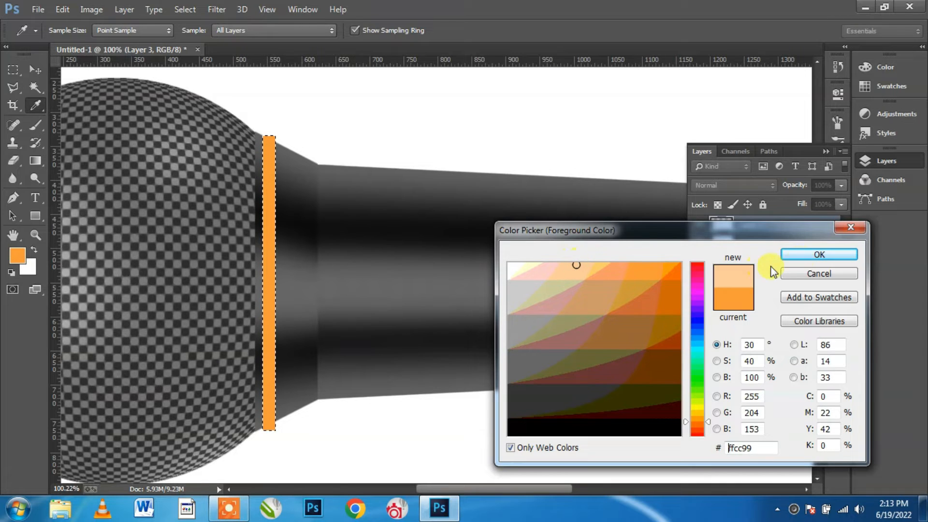
click(793, 254)
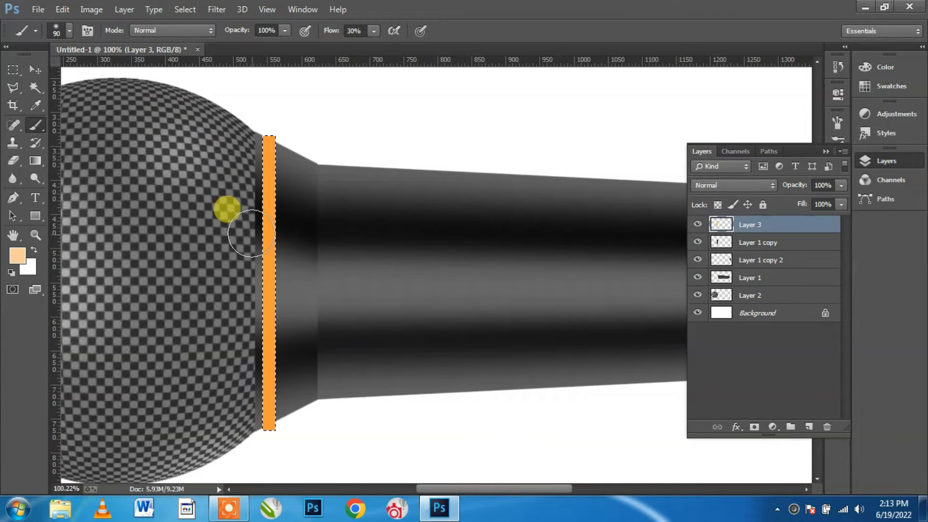
click(275, 371)
mouse_move(261, 351)
mouse_down()
mouse_move(238, 389)
mouse_move(257, 337)
mouse_up()
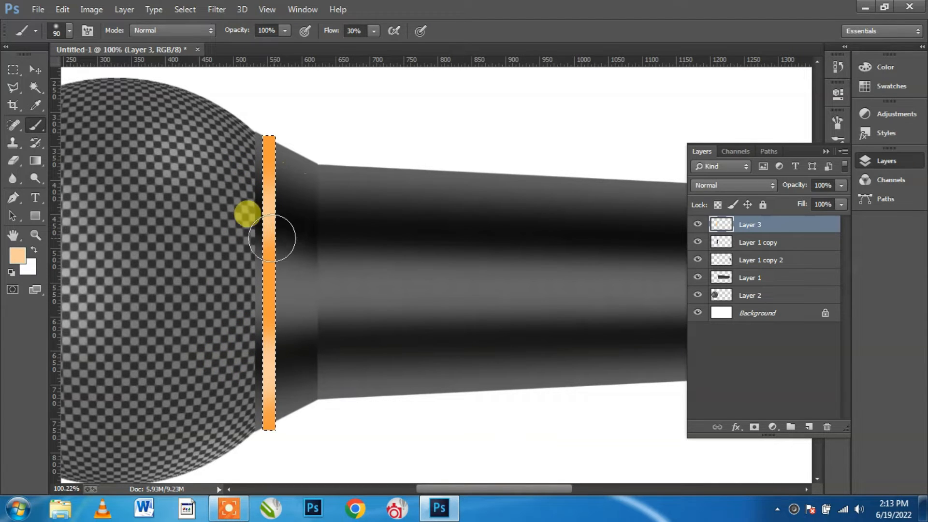
- Clear the selection and clip the orange stripe's layer to the collar layer below with a clipping mask
click(35, 70)
click(175, 14)
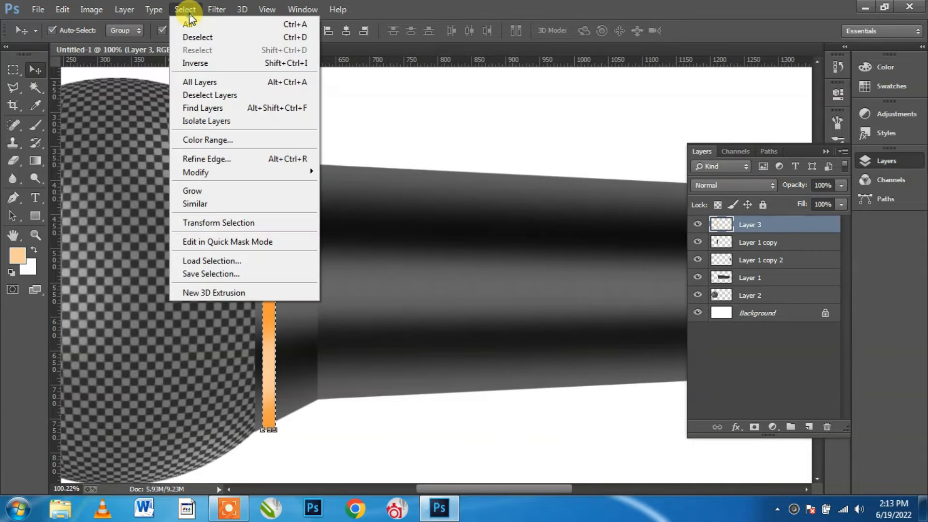
click(193, 31)
right_click(786, 236)
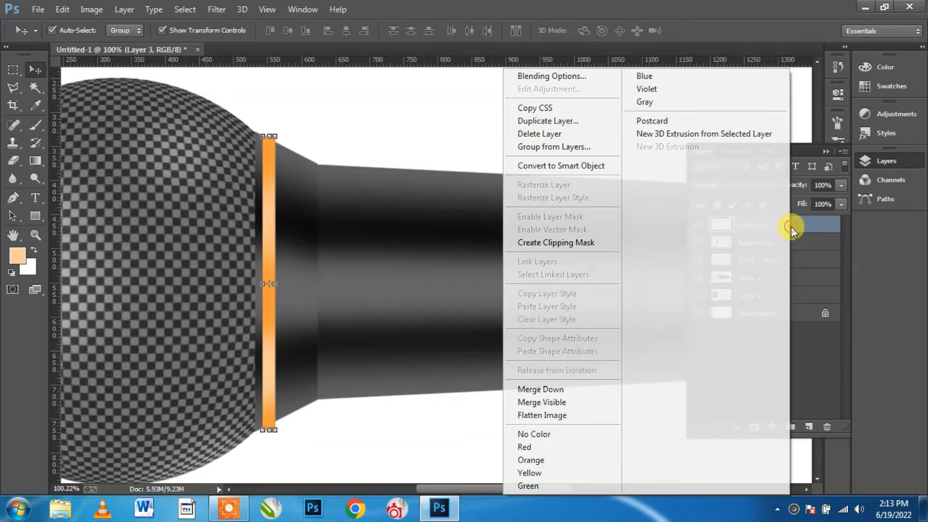
click(594, 243)
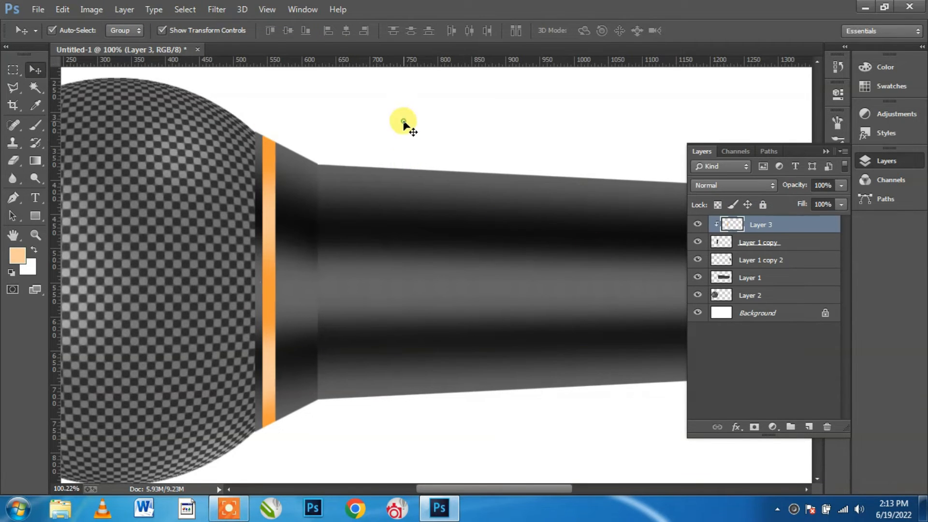
click(404, 123)
- On the handle's layer, make a narrow rectangular selection across the handle's full height, close to the collar
scroll(404, 167, down, 10)
scroll(369, 309, up, 3)
scroll(369, 308, up, 6)
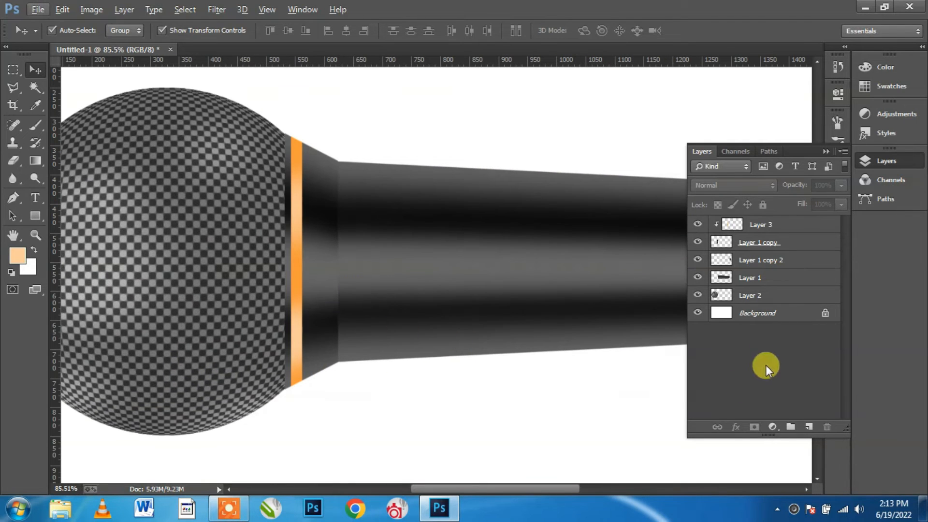
click(763, 277)
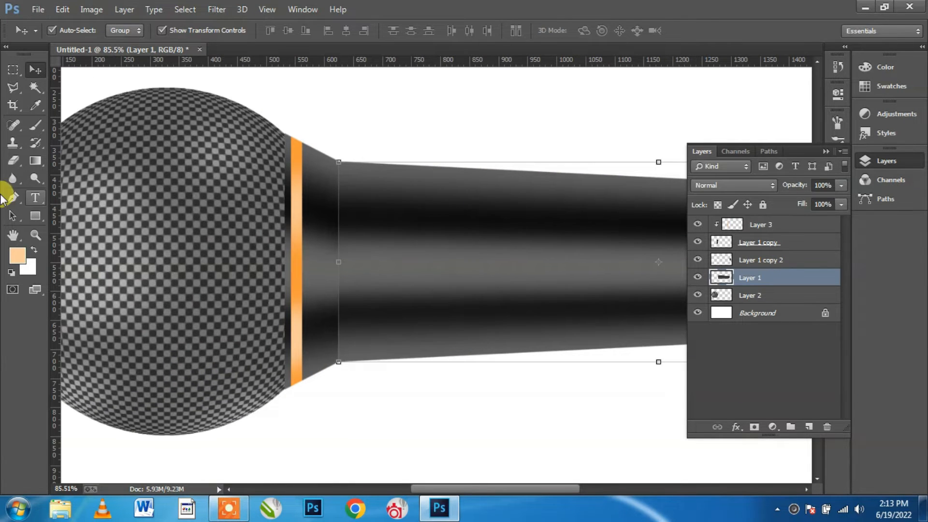
click(13, 70)
drag(350, 160, 359, 361)
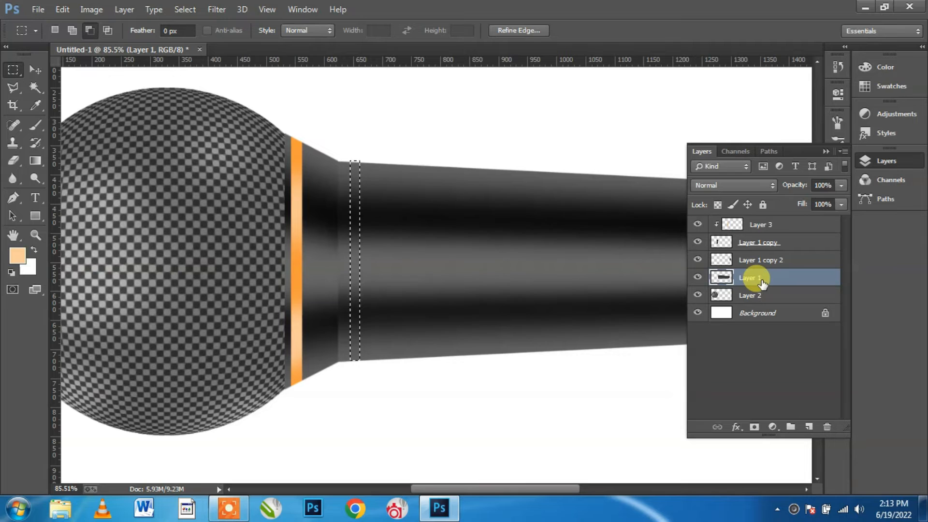
- Set the foreground color to orange ff9933 and fill the narrow selection on the handle
click(16, 255)
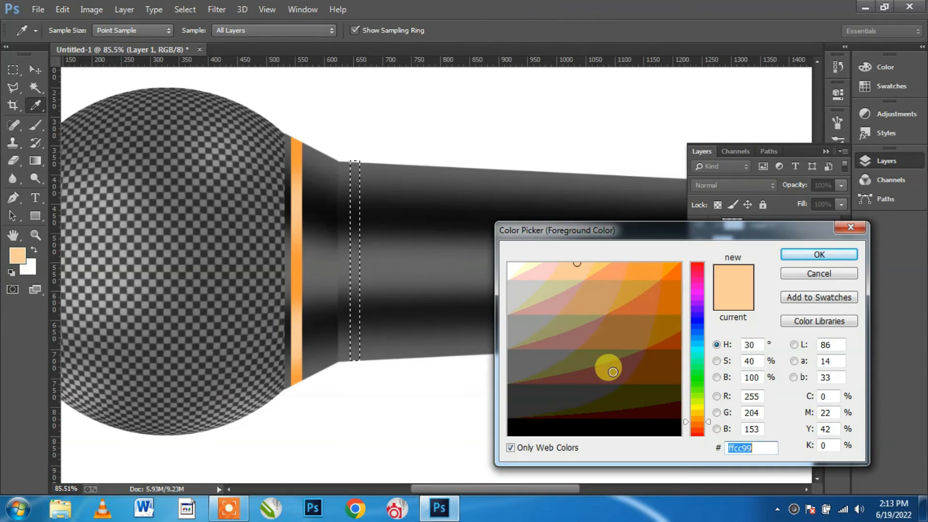
click(650, 271)
click(810, 255)
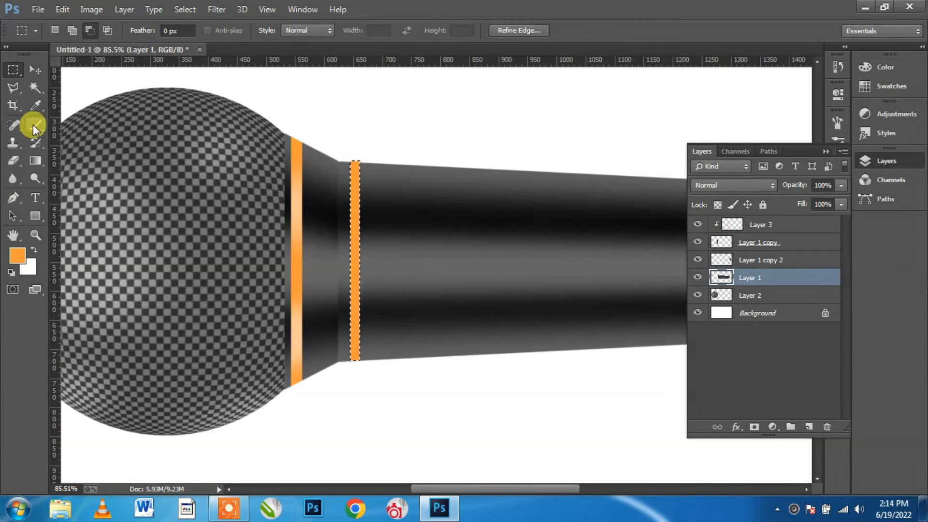
- Paint soft ffcc99 highlights on the handle's orange stripe with a 60 px brush and clear the selection
click(35, 105)
click(16, 255)
click(582, 267)
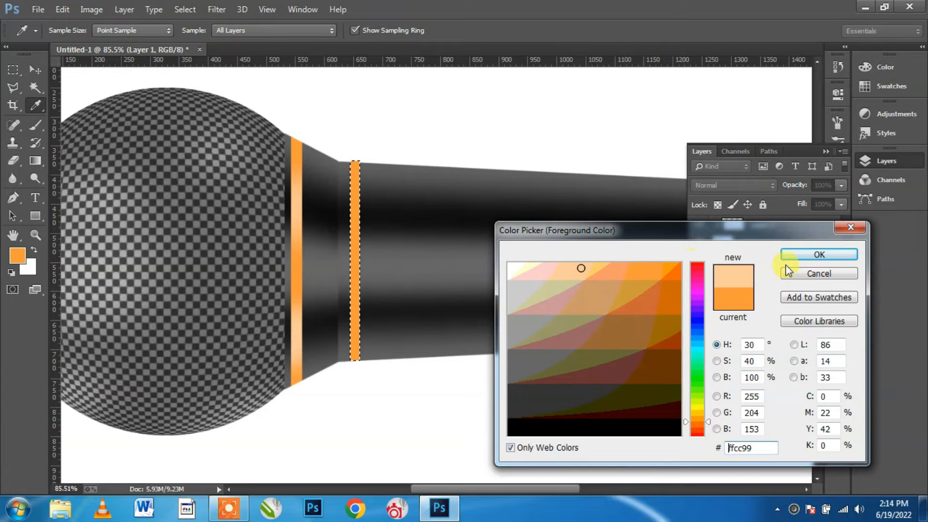
click(819, 254)
key(b)
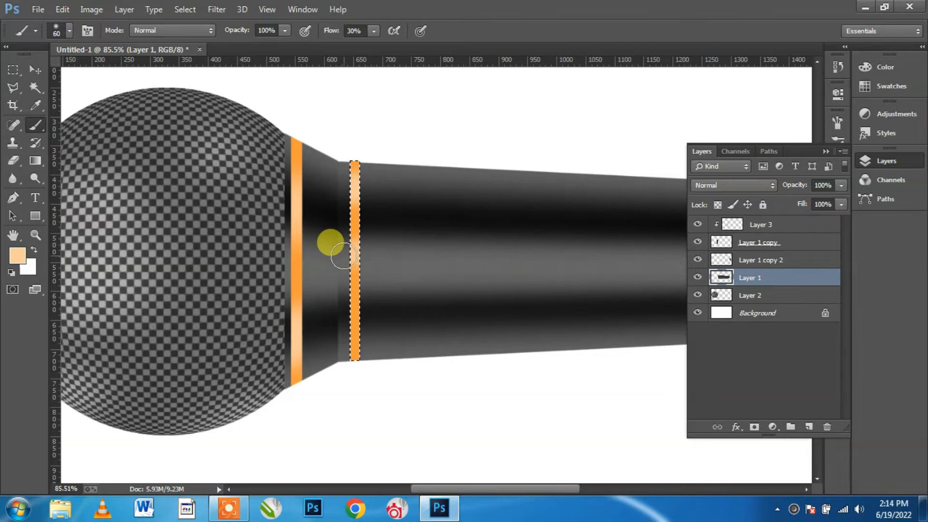
drag(336, 248, 384, 264)
drag(313, 256, 341, 334)
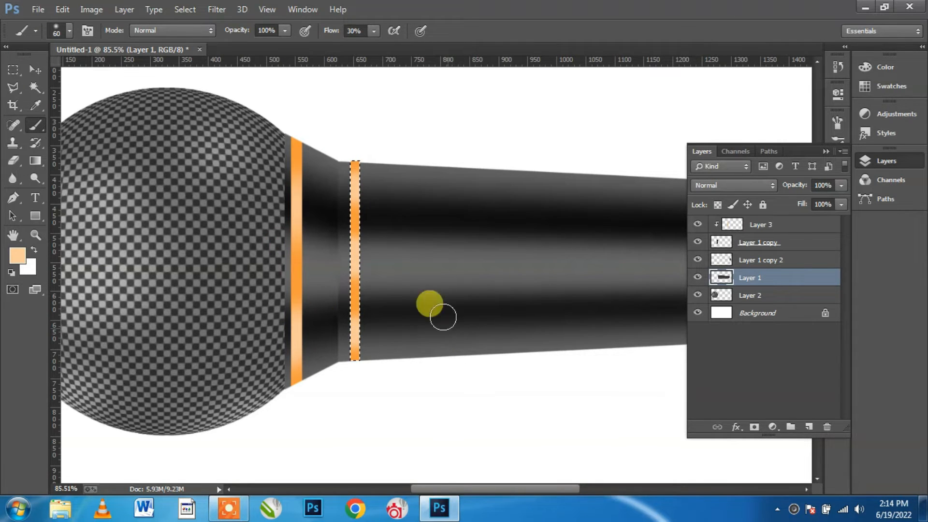
click(216, 9)
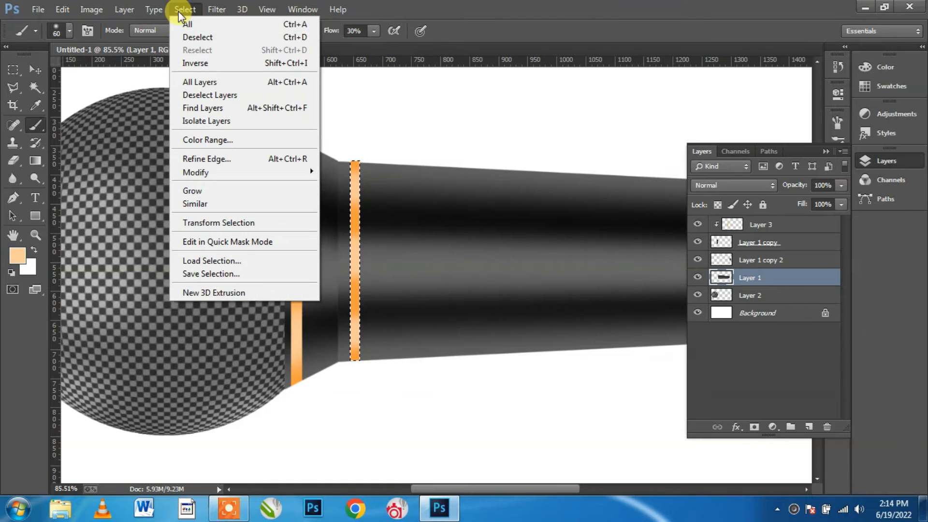
click(184, 34)
click(777, 280)
right_click(777, 279)
click(795, 252)
click(770, 259)
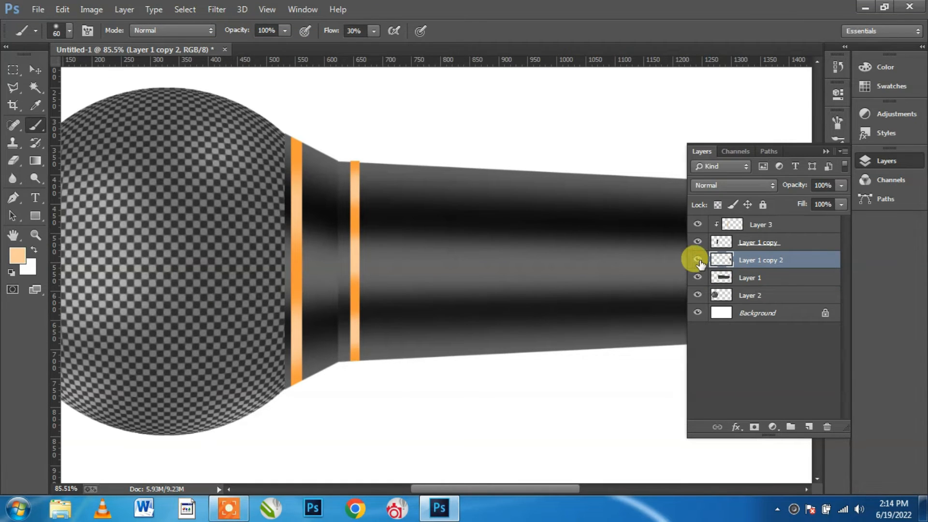
click(756, 276)
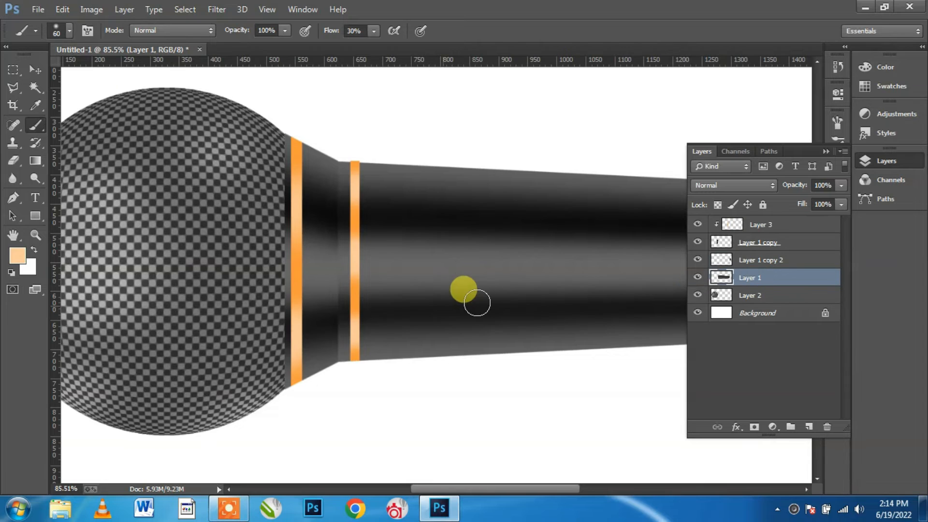
drag(476, 303, 359, 302)
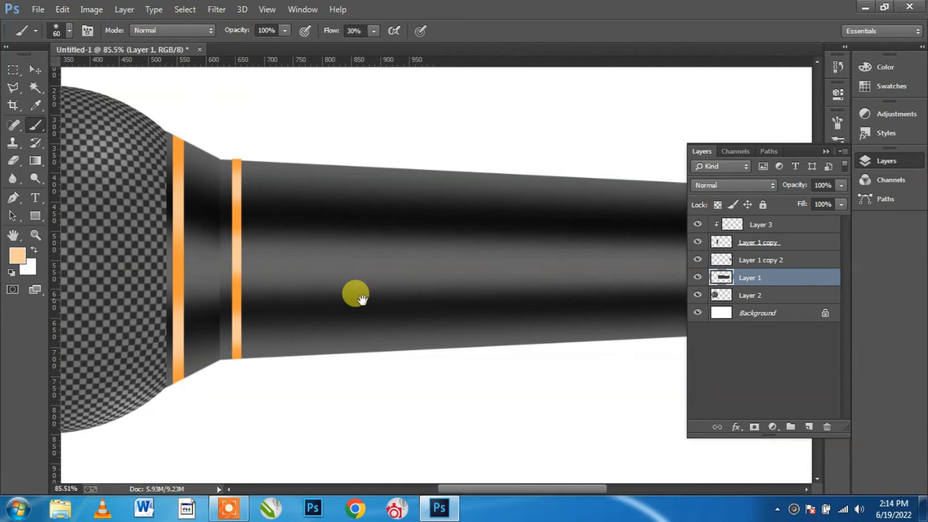
click(697, 260)
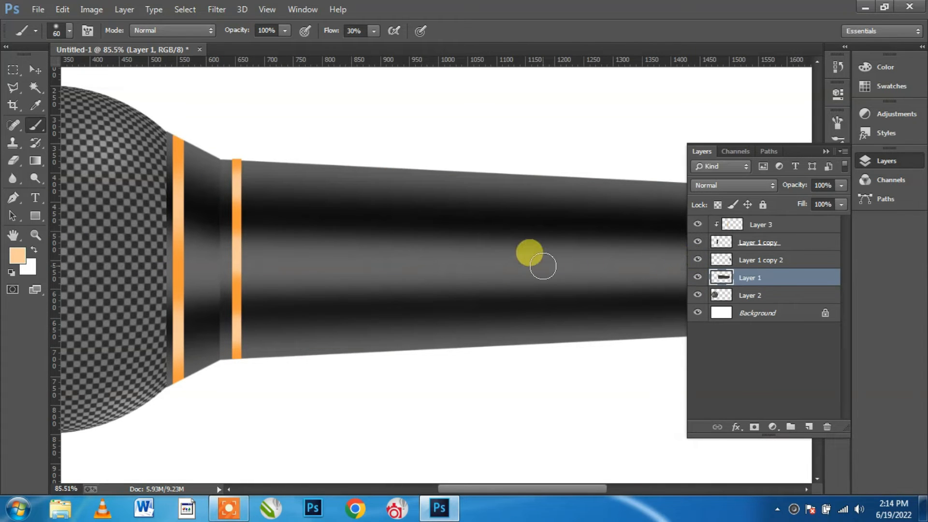
key(ctrl+0)
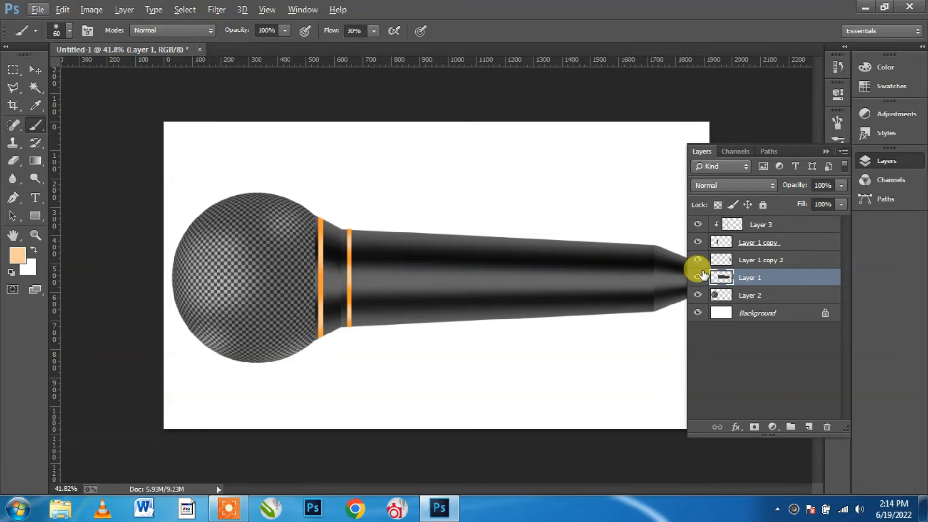
- Add a new layer above the handle's layer and make a hairline-thin rectangular selection across the handle's full height, toward its tail end
click(697, 260)
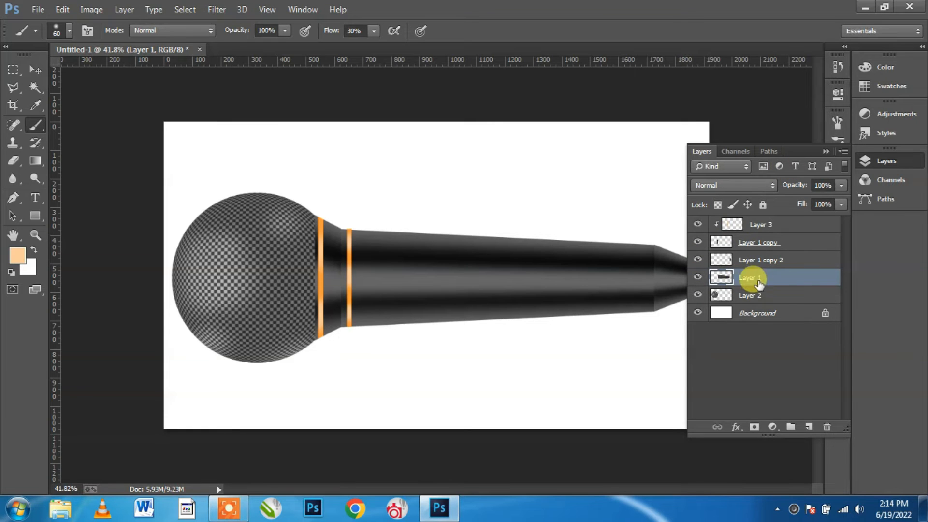
click(808, 427)
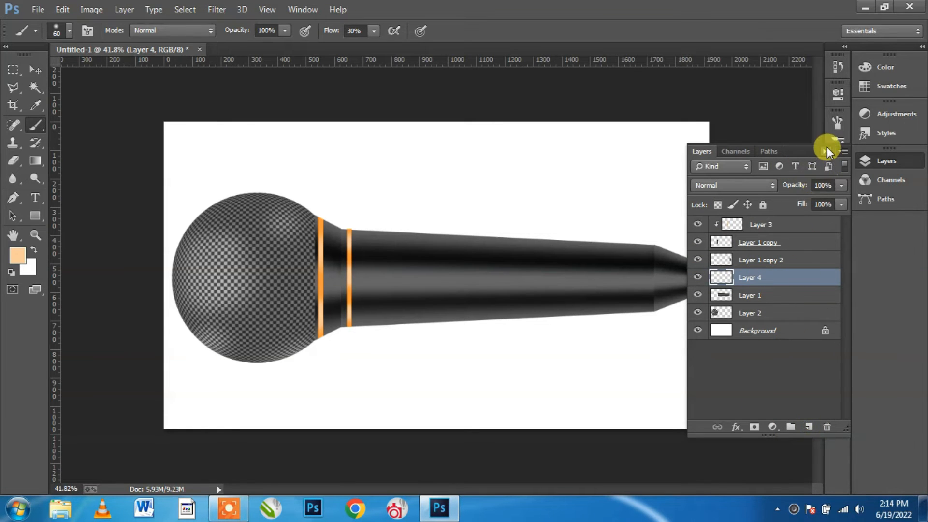
click(825, 151)
scroll(566, 290, up, 3)
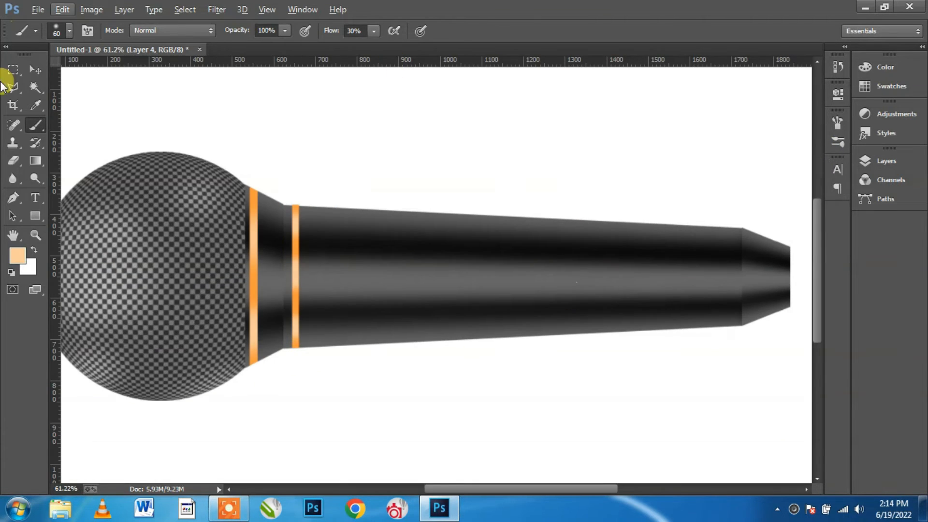
click(13, 69)
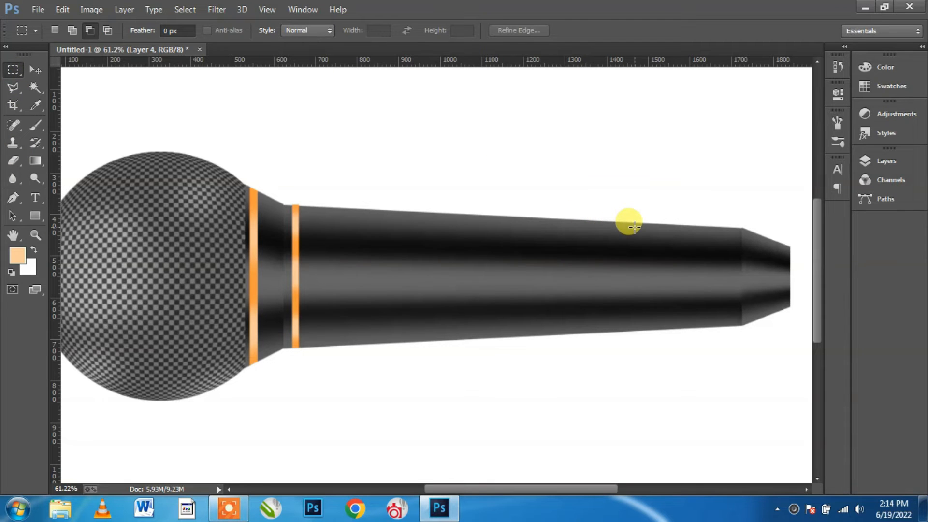
drag(596, 222, 594, 332)
scroll(618, 311, up, 3)
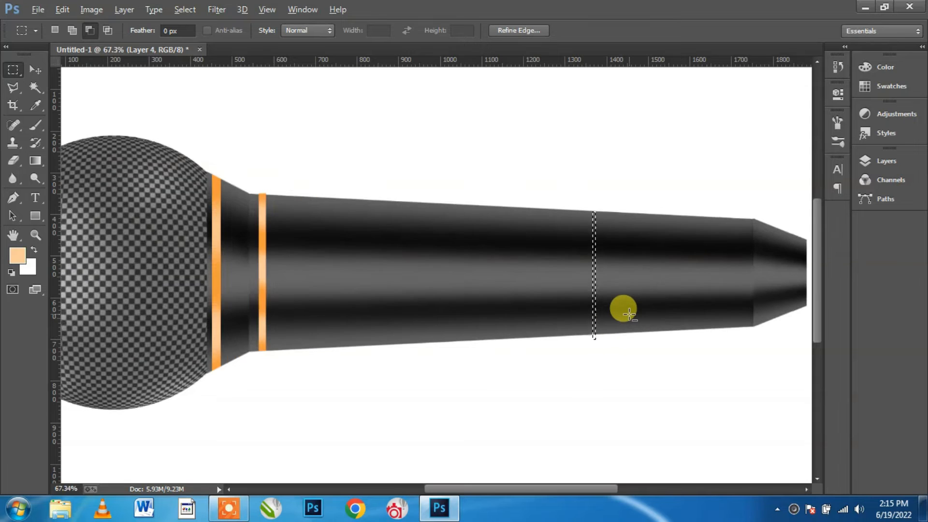
scroll(568, 217, up, 1)
- Set the foreground color to black, fill the thin selection on the handle, and clear the selection
click(18, 255)
click(525, 428)
click(820, 254)
key(m)
key(alt+BackSpace)
key(ctrl+d)
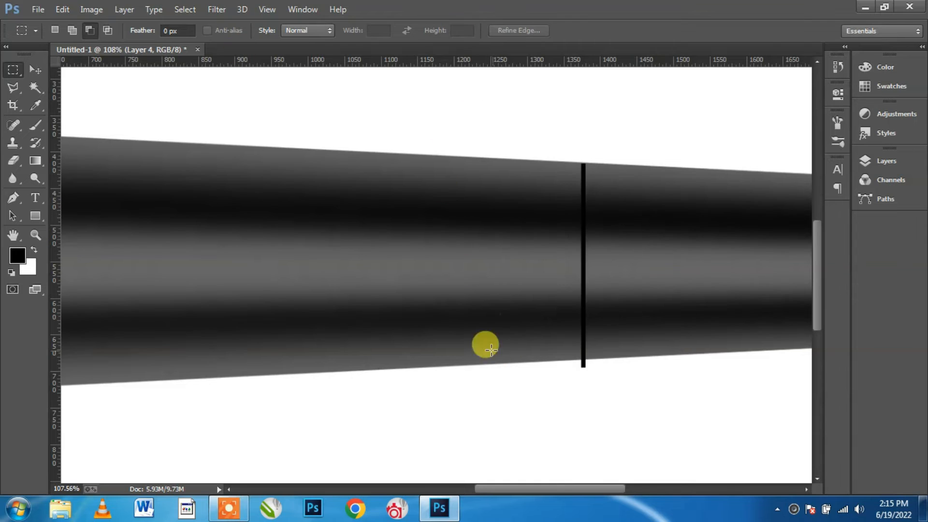
- Clip the black line's layer to the handle's layer with a clipping mask and deselect the layer
click(36, 70)
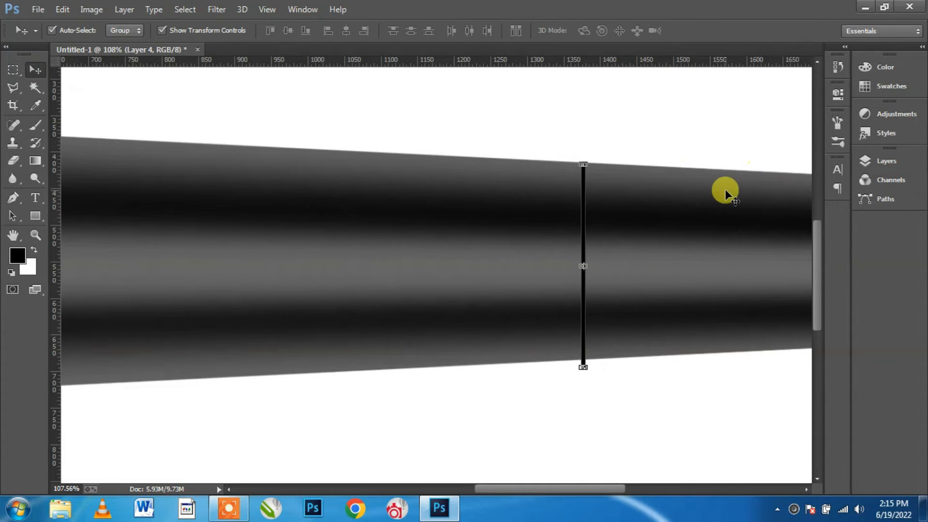
click(884, 162)
right_click(804, 277)
click(611, 239)
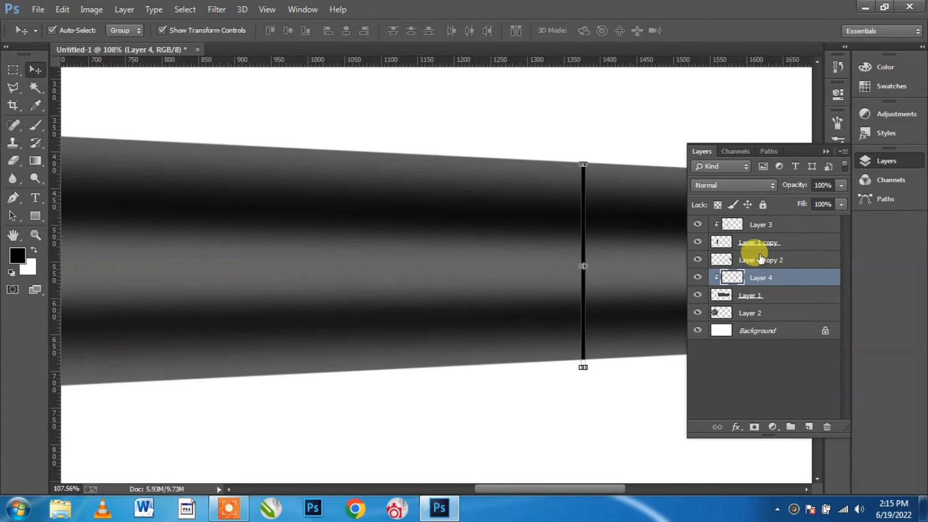
click(494, 135)
scroll(555, 234, down, 4)
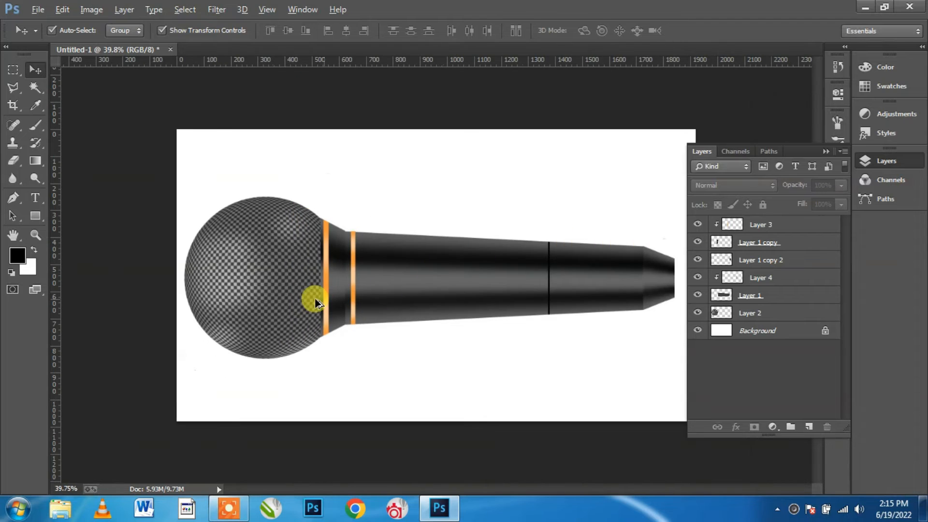
scroll(222, 280, up, 1)
scroll(122, 334, up, 1)
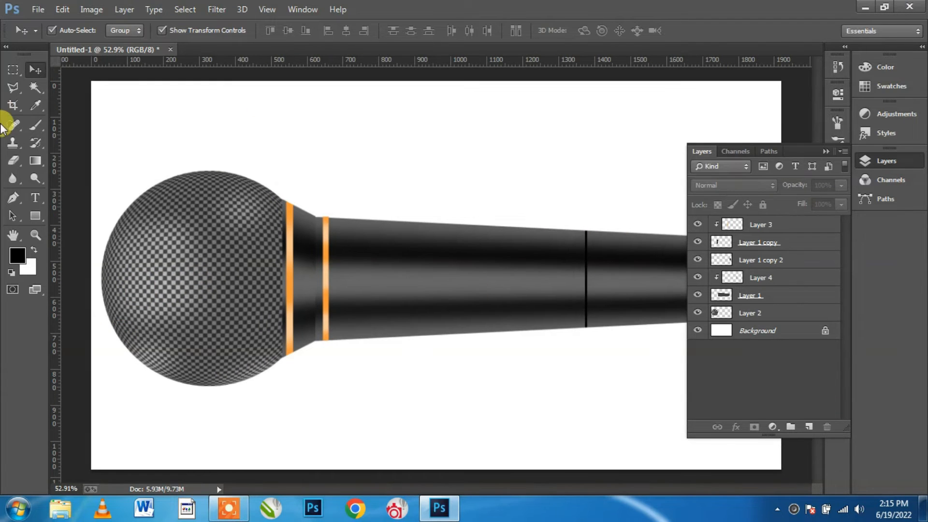
- Add a new layer above the head's layer and select a narrow vertical rectangle about 33 px wide across the head's full height
click(12, 71)
click(802, 243)
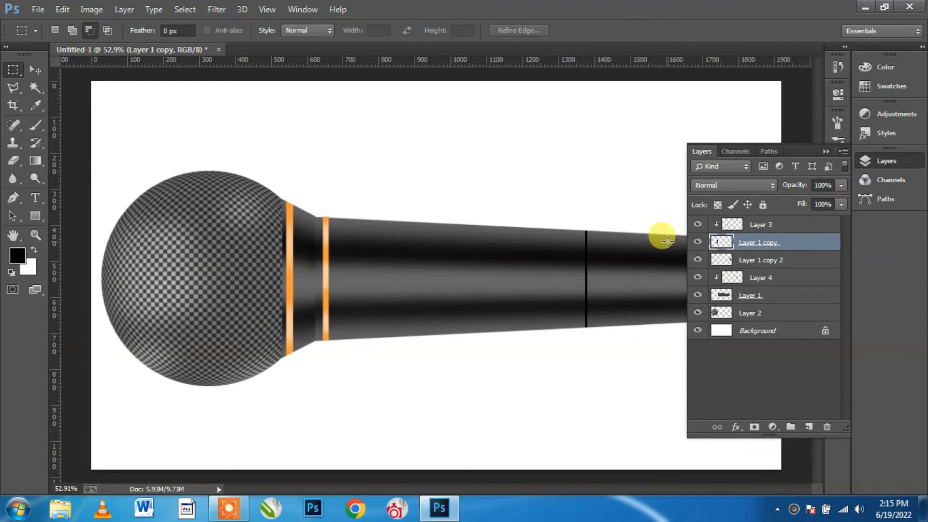
click(729, 312)
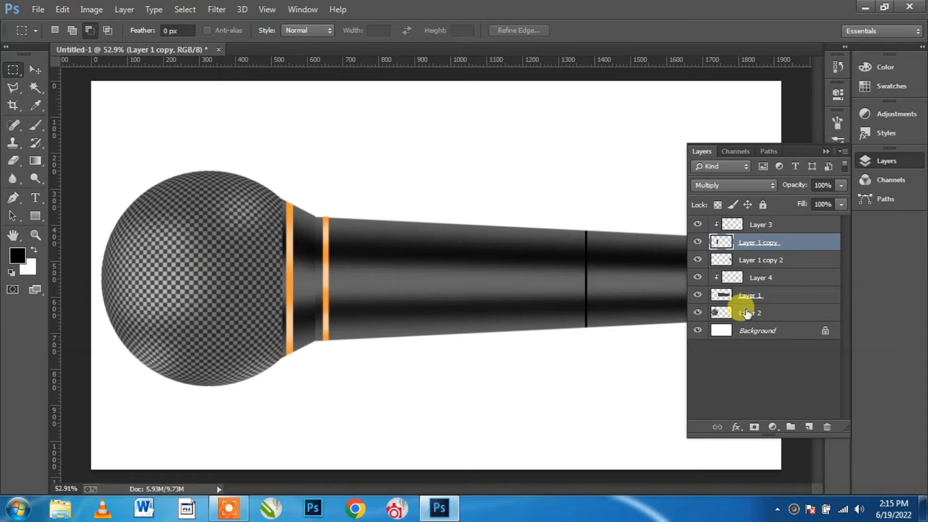
click(808, 427)
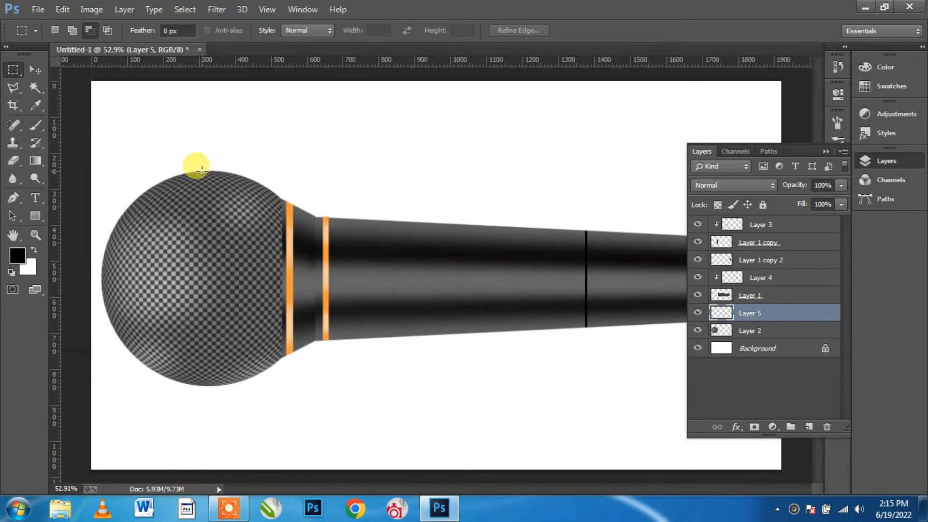
drag(202, 170, 220, 379)
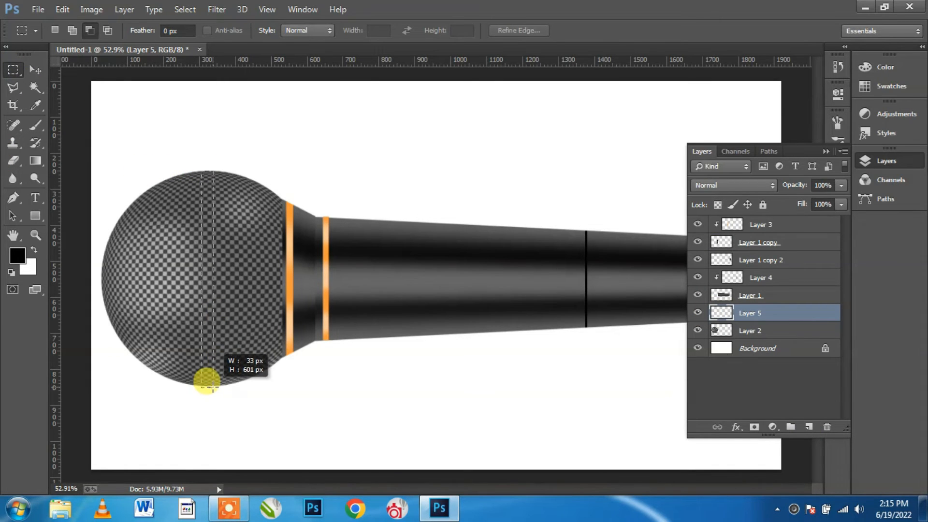
drag(211, 387, 212, 387)
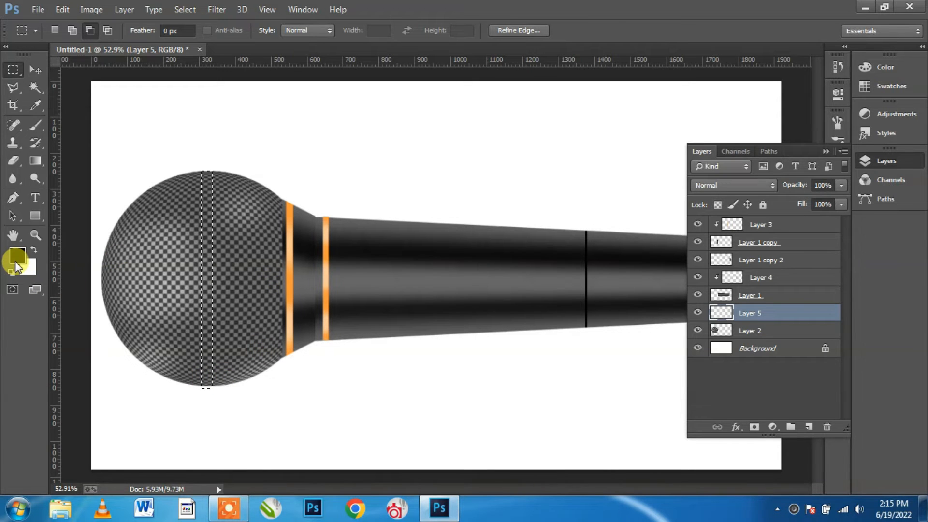
- Fill the narrow selection across the microphone head with medium gray
scroll(194, 248, up, 2)
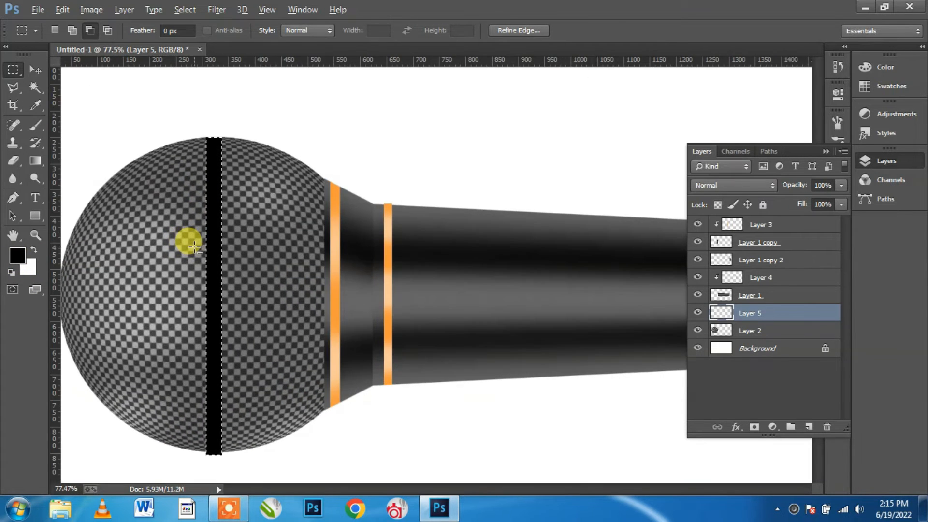
click(18, 255)
click(513, 367)
key(Return)
key(alt+BackSpace)
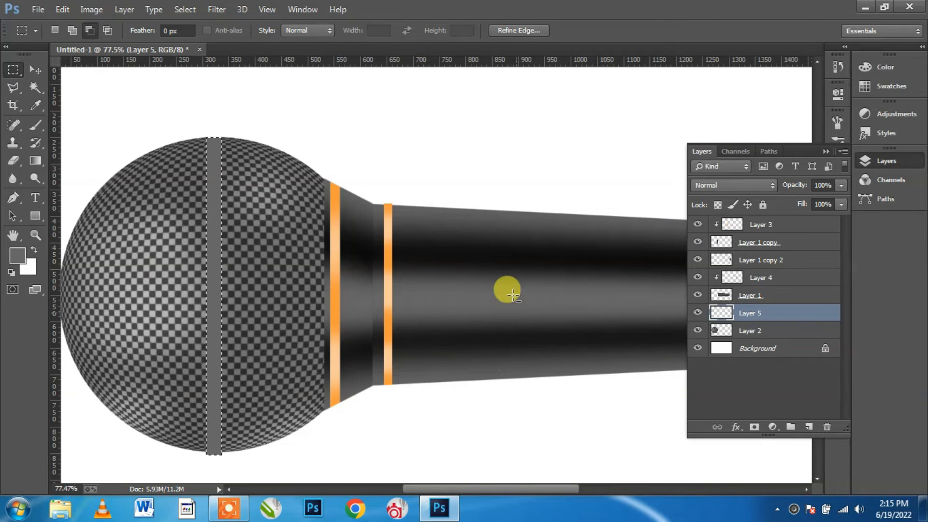
- Set the foreground color to dark gray and refill the band selection across the microphone head
click(19, 254)
click(517, 400)
key(Return)
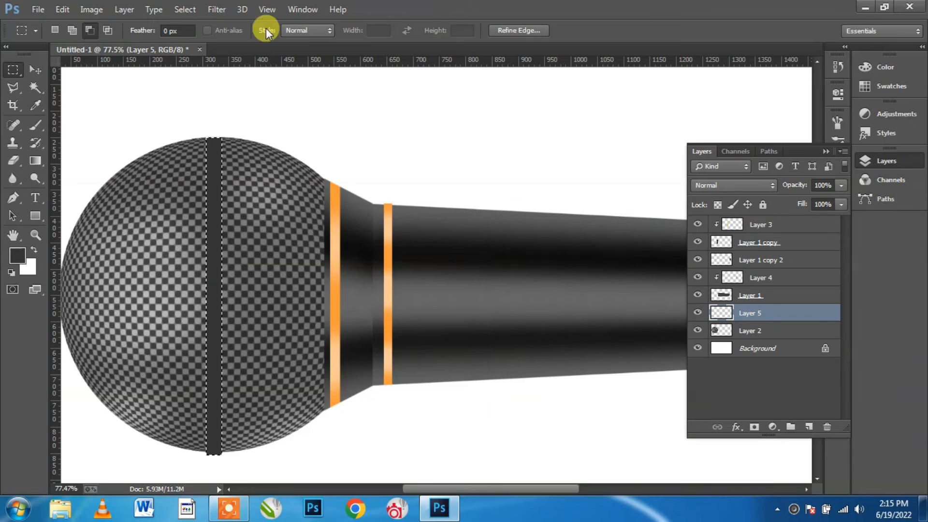
- Paint soft cccccc highlights along the head's dark gray band with a 100 px brush and clear the selection
click(28, 130)
click(16, 256)
click(514, 295)
key(Return)
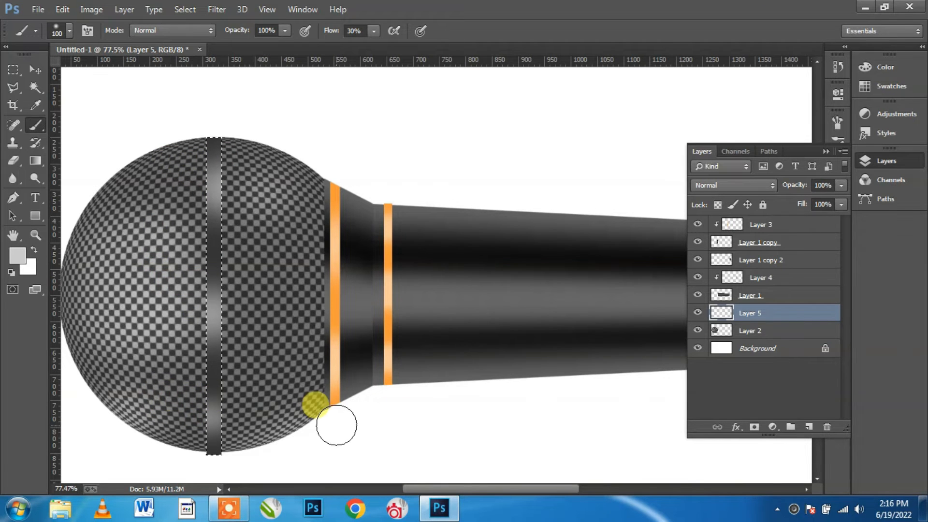
click(35, 70)
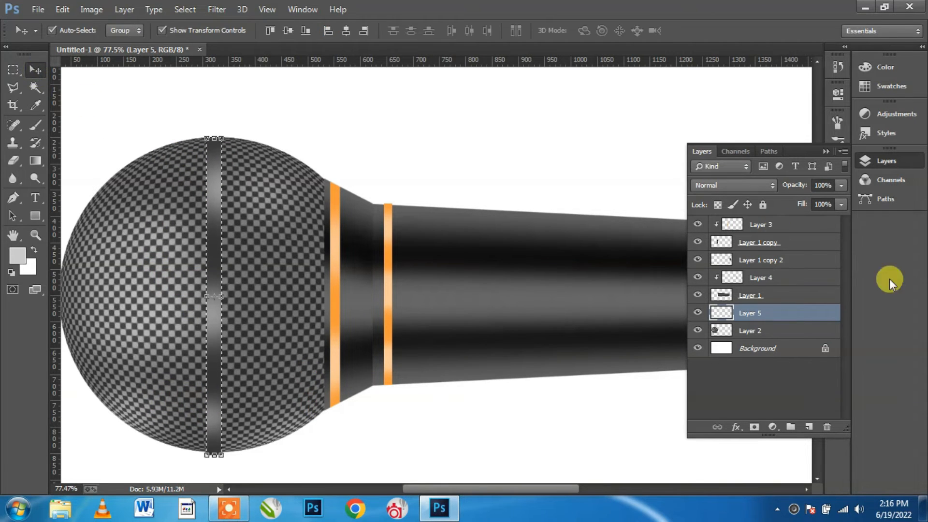
right_click(797, 311)
click(462, 4)
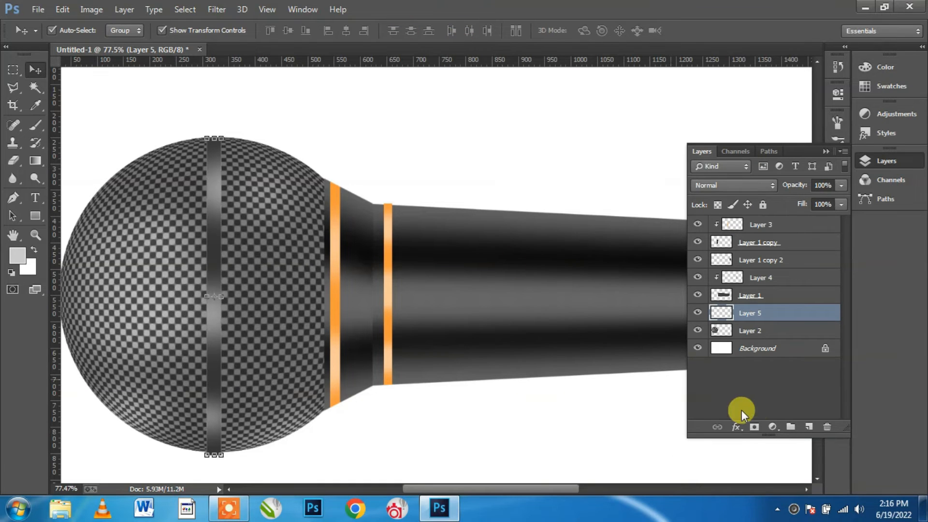
- Clip the gray band's layer to the head's layer with a clipping mask and deselect the layer
right_click(795, 313)
click(610, 242)
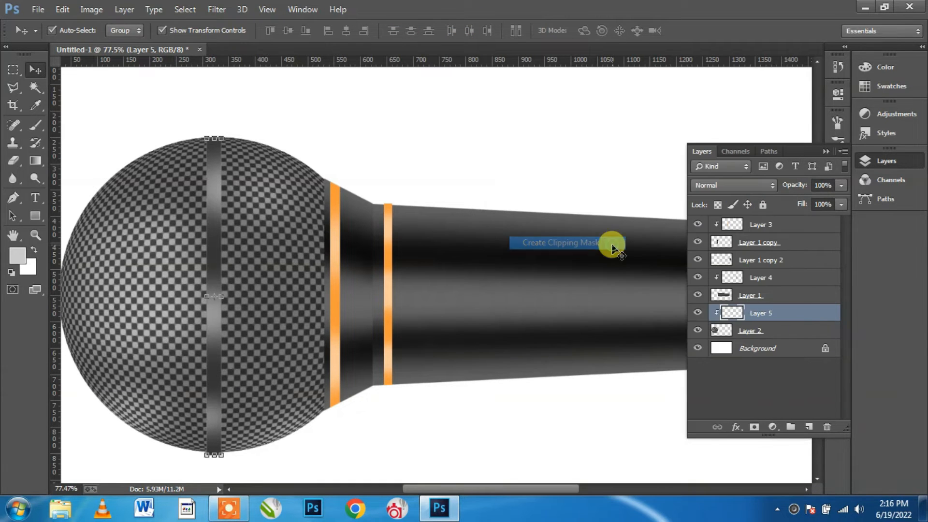
scroll(320, 194, down, 2)
scroll(320, 194, down, 2)
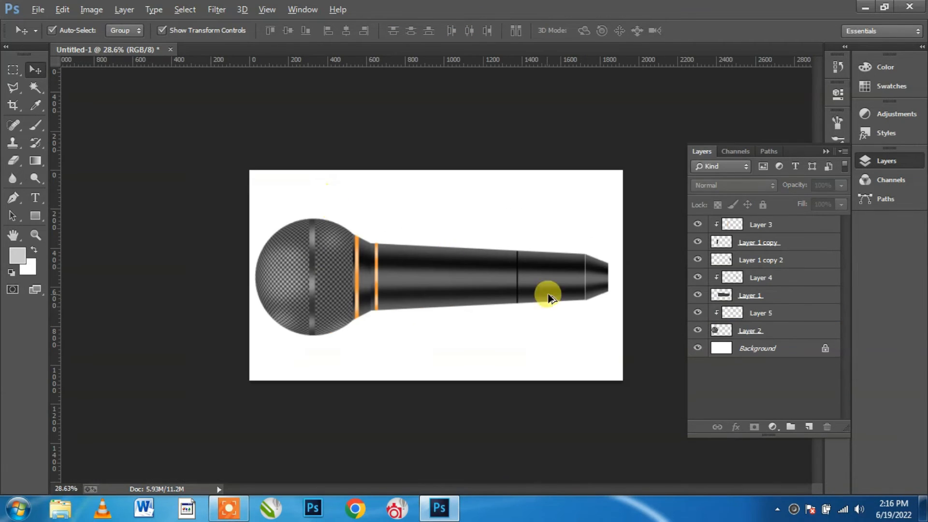
- Add a new layer above the handle's layer and make a narrow rectangular selection across the handle, just before its tapered end piece
scroll(586, 277, up, 3)
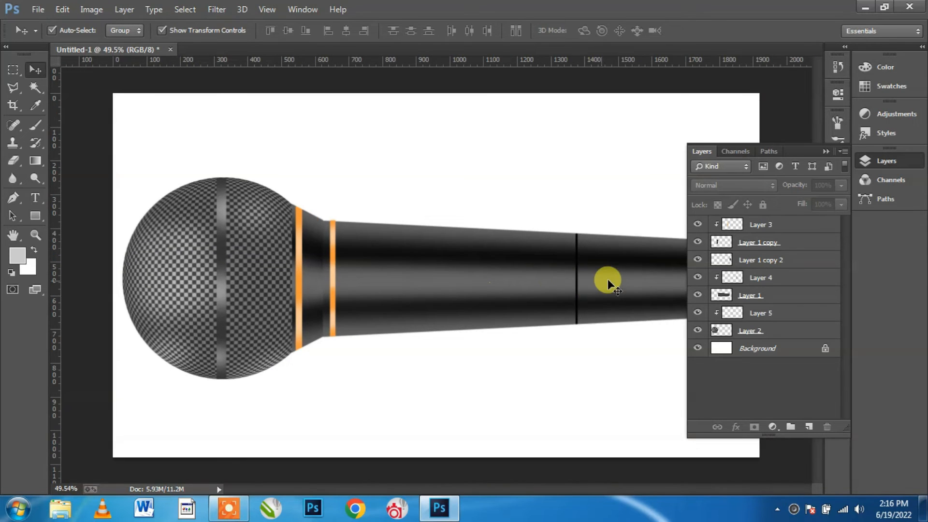
scroll(607, 285, up, 3)
drag(613, 283, 358, 276)
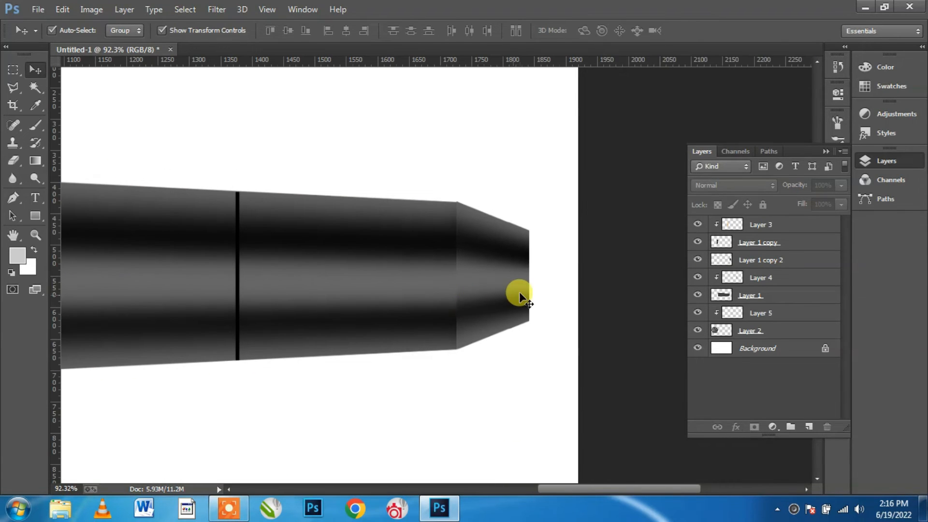
click(518, 293)
click(662, 279)
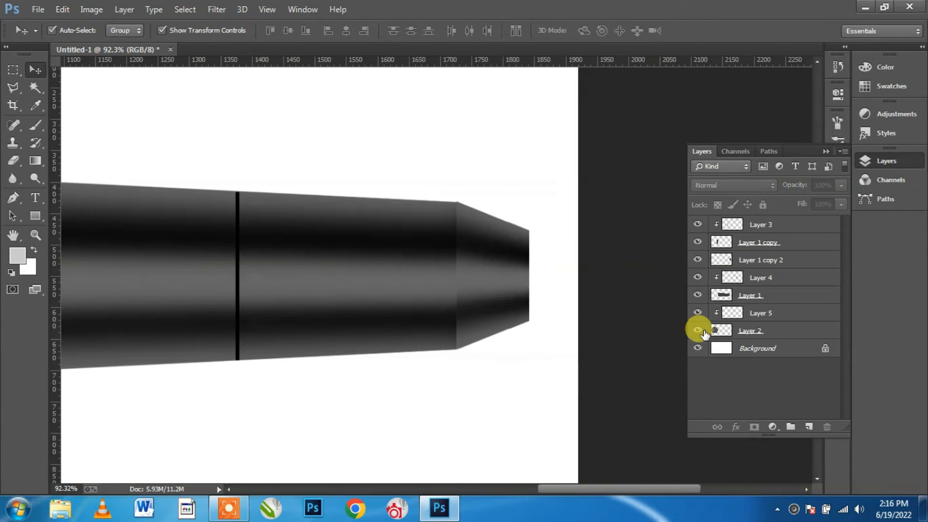
click(783, 296)
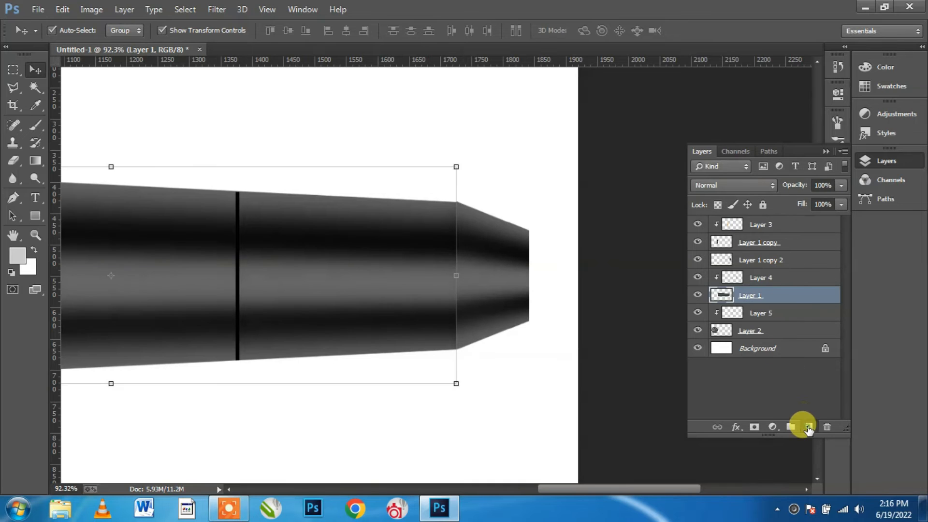
click(808, 428)
click(14, 72)
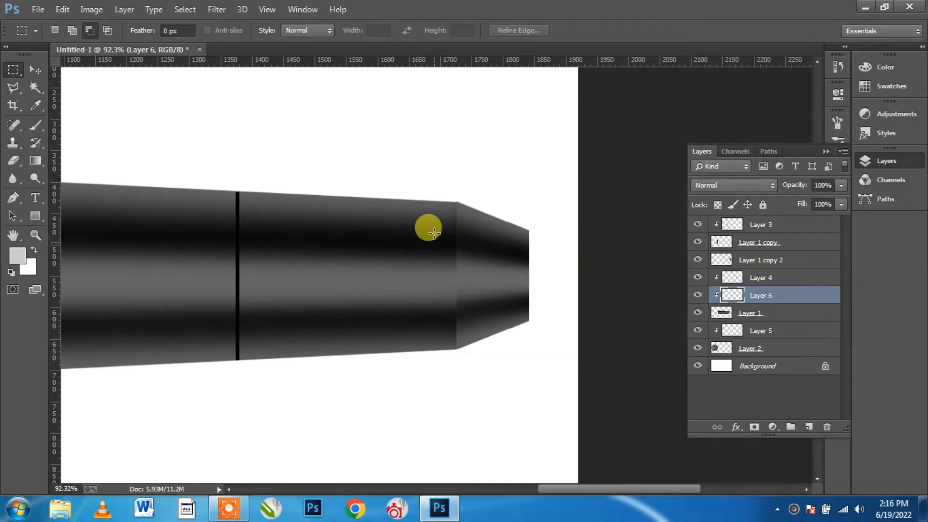
drag(439, 196, 450, 359)
- Set the foreground color to orange ff9966 and fill the narrow selection near the handle's tapered end
click(15, 256)
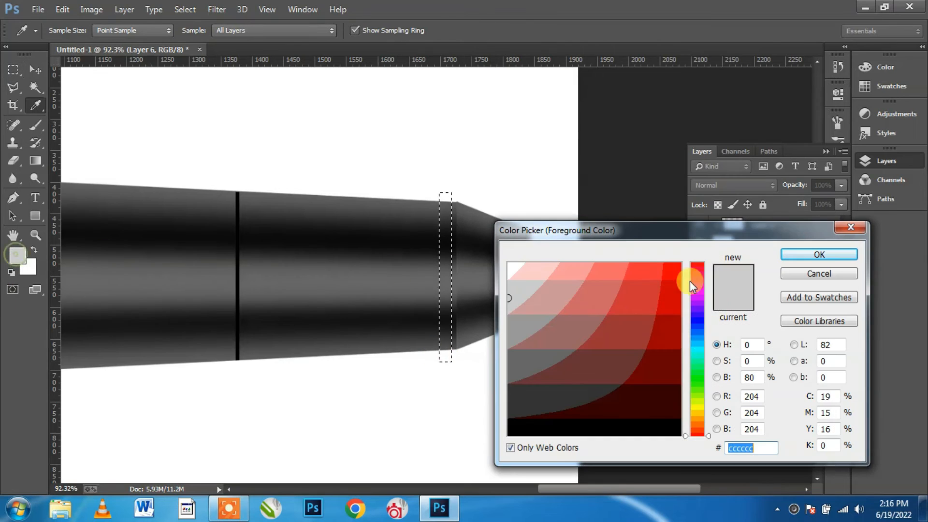
click(697, 420)
click(612, 272)
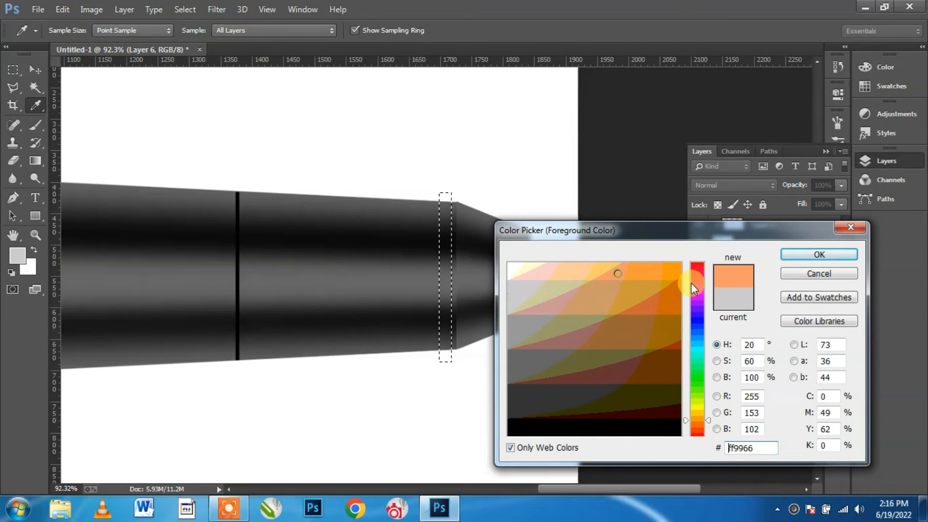
click(819, 254)
key(alt+BackSpace)
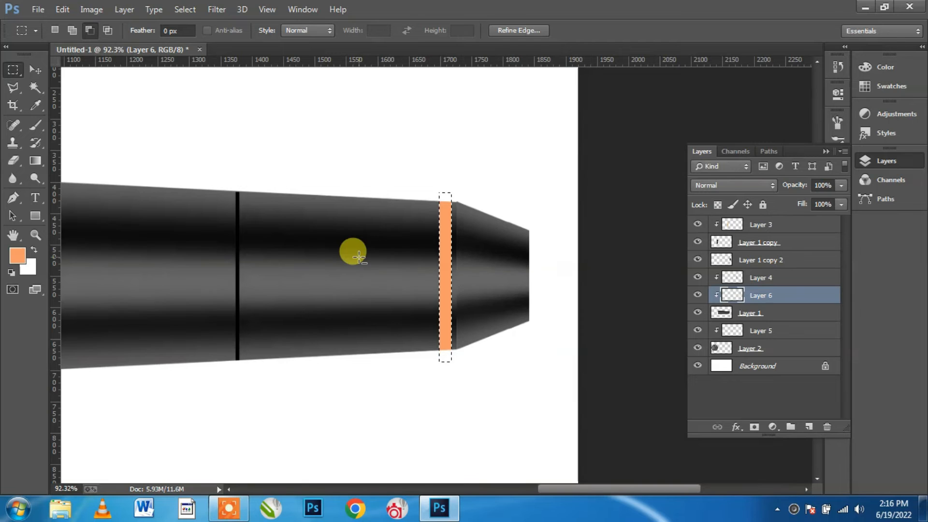
- Paint soft lighter-orange highlights on the stripe near the handle's end with a 100 px brush, then clear the selection and deselect the layer
click(35, 125)
click(18, 256)
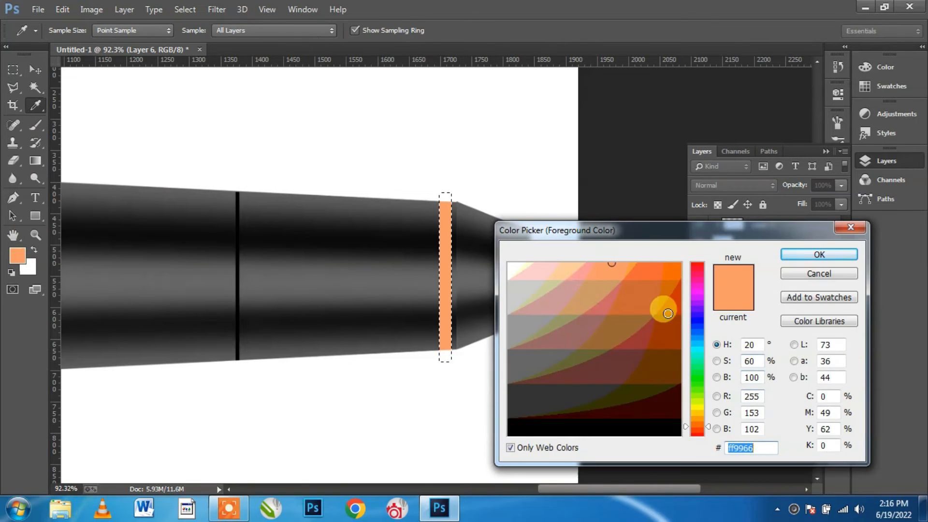
click(572, 267)
click(818, 255)
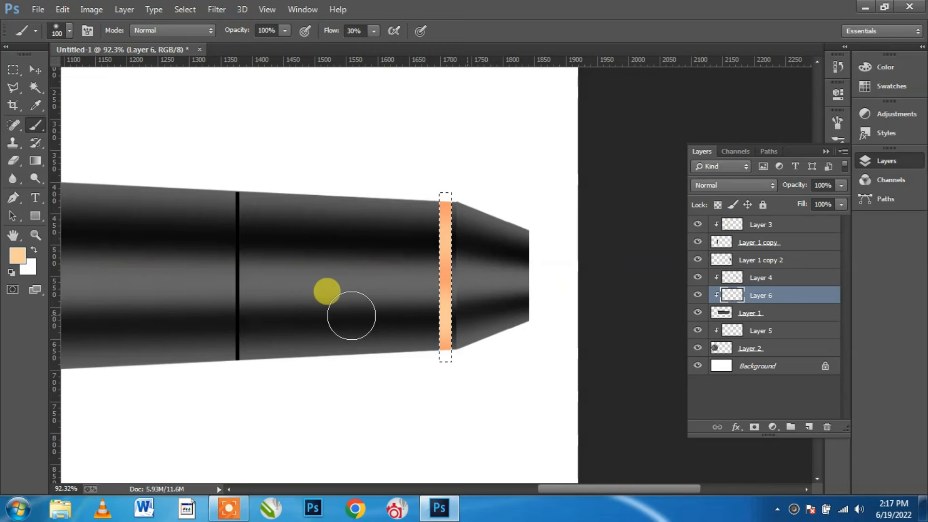
click(36, 70)
click(184, 9)
click(197, 35)
right_click(790, 293)
click(795, 295)
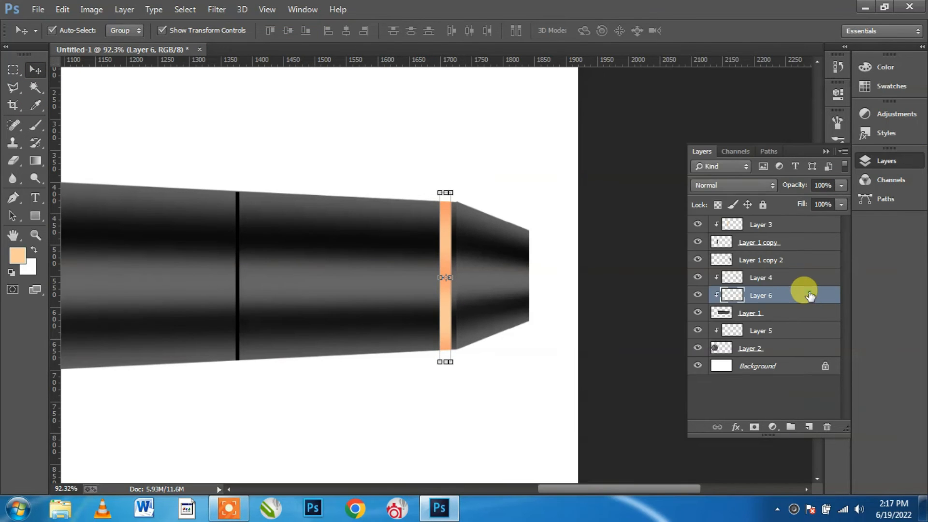
scroll(406, 178, down, 3)
click(436, 173)
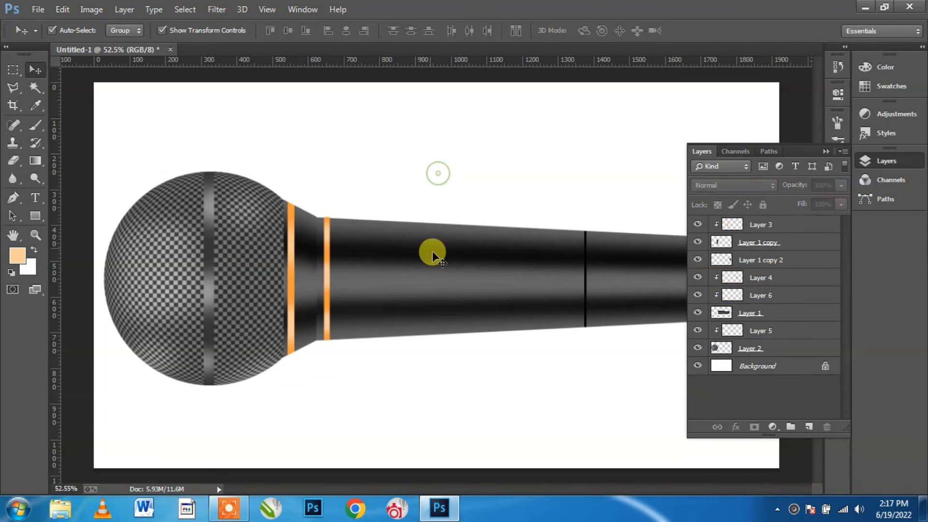
- Draw a rounded rectangle about 313 × 97 px with a 10 px corner radius along the middle of the handle
click(825, 156)
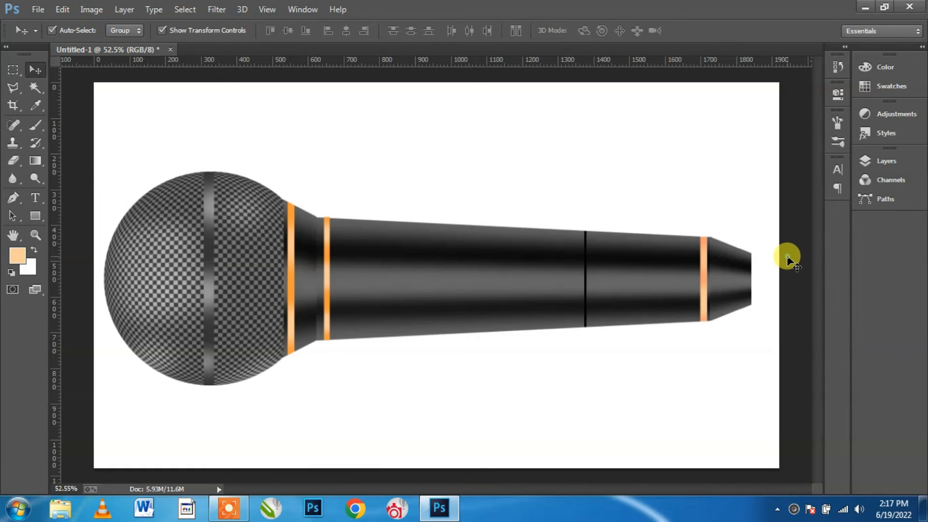
click(519, 288)
click(459, 193)
right_click(34, 219)
click(87, 228)
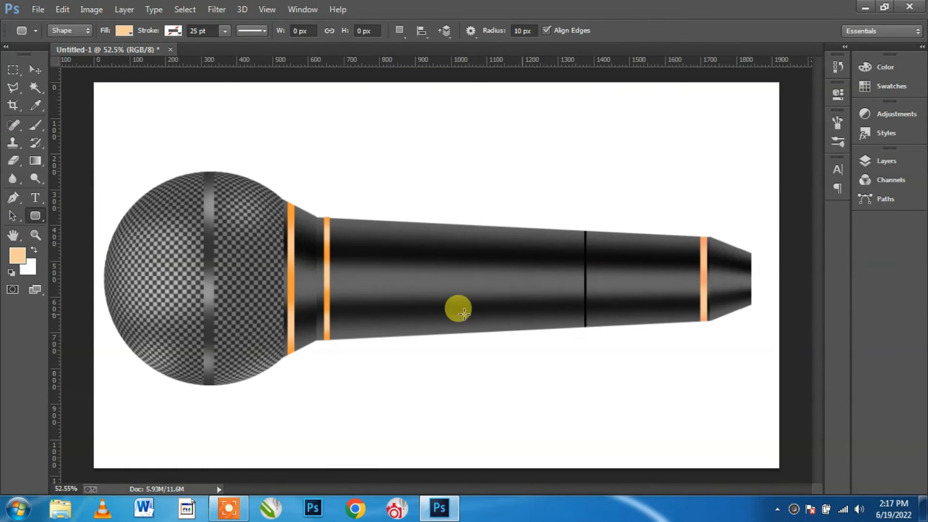
scroll(447, 307, up, 3)
scroll(445, 297, up, 2)
drag(370, 242, 531, 291)
- Fill the rounded rectangle with a black-to-white linear gradient and set its angle to 0
click(643, 169)
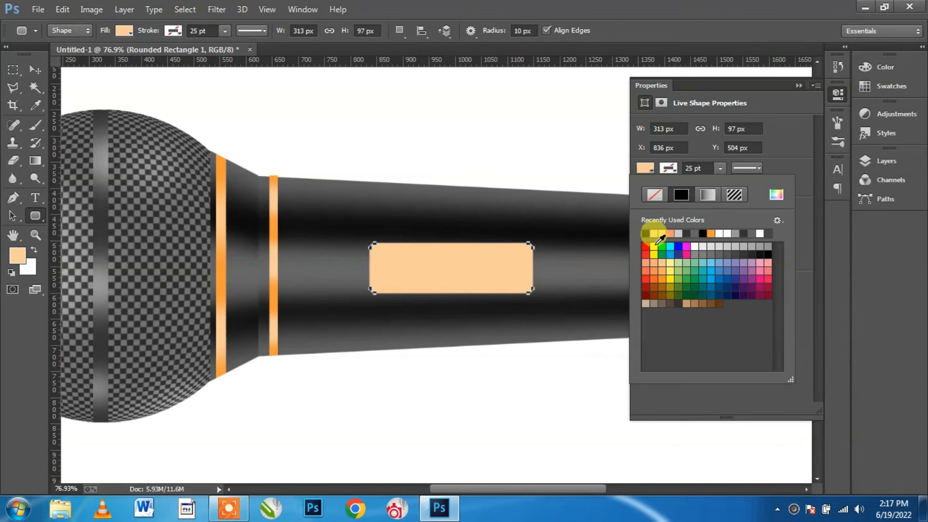
click(701, 201)
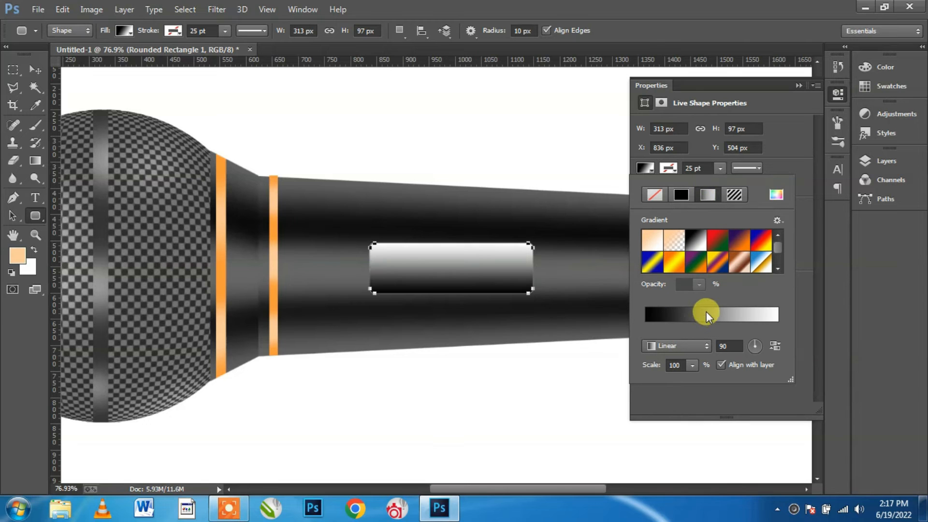
click(731, 345)
text(0)
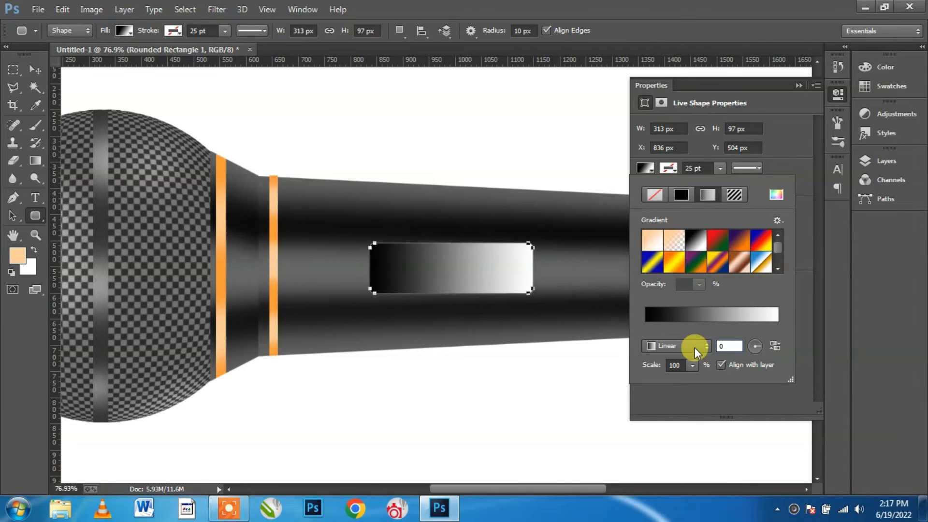
- Change the white end stop of the rounded rectangle's gradient to black 000000
click(732, 317)
click(855, 433)
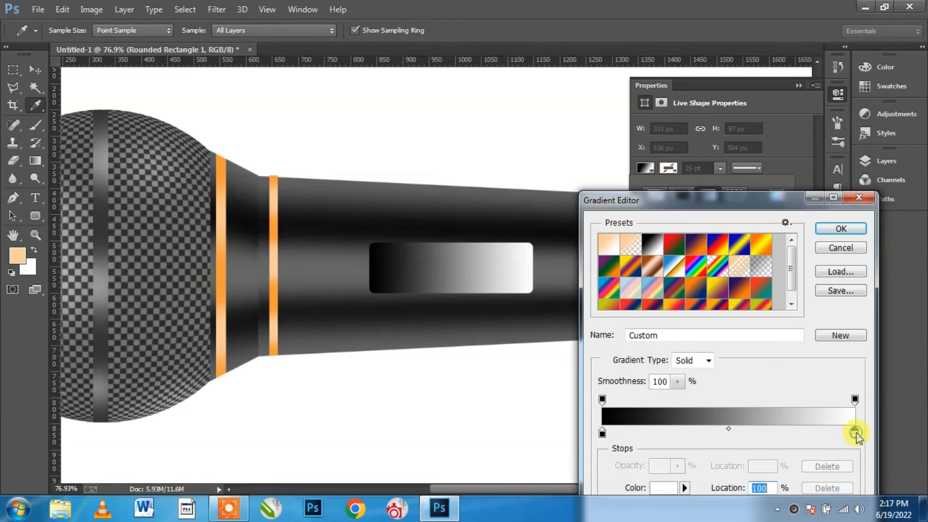
double_click(855, 432)
click(385, 260)
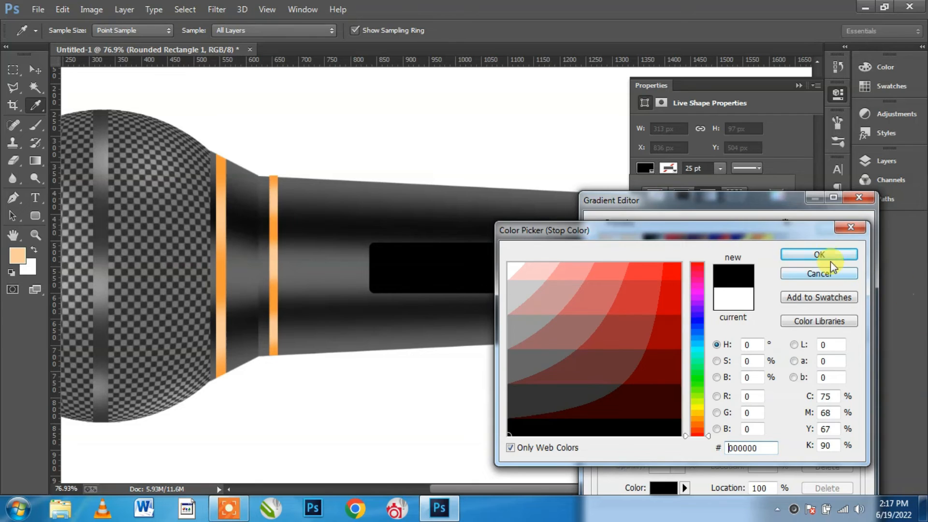
click(830, 259)
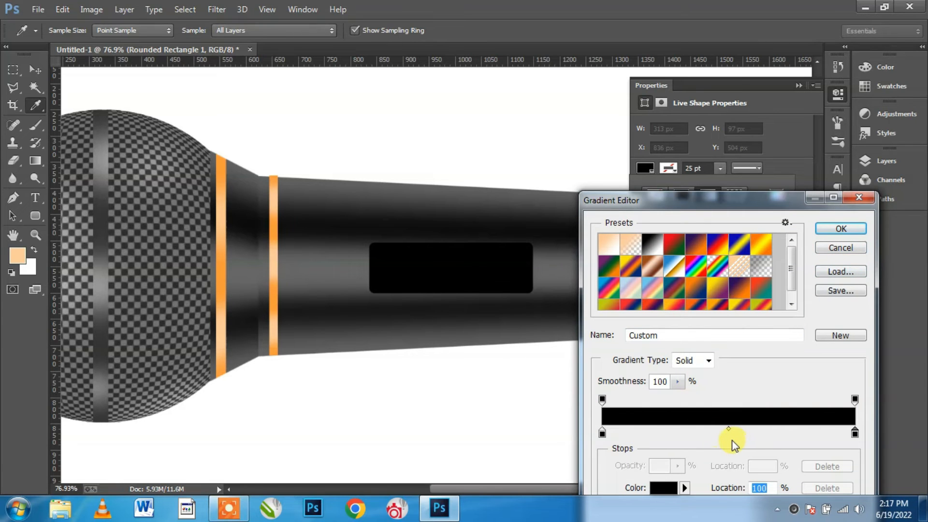
- Add a gray 999999 color stop at 49% in the rounded rectangle's gradient and apply the edited gradient
click(726, 435)
double_click(726, 433)
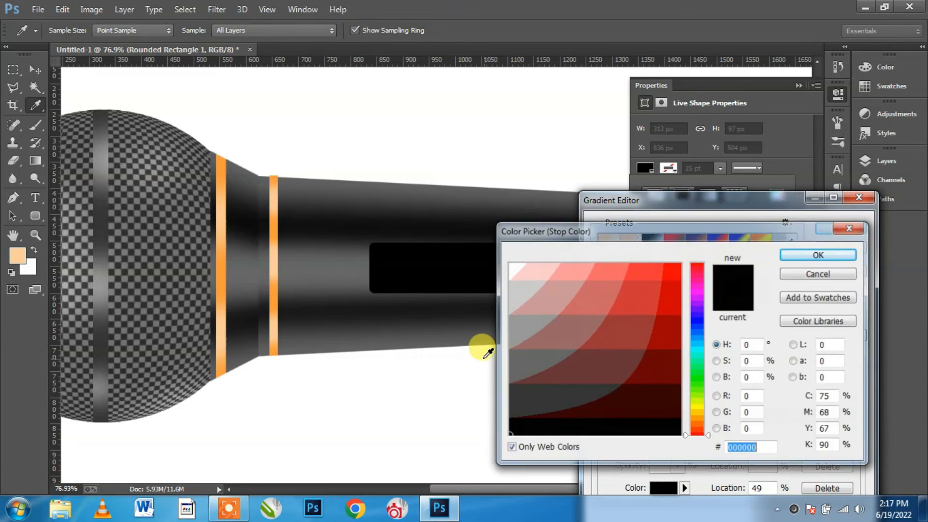
click(513, 334)
click(804, 254)
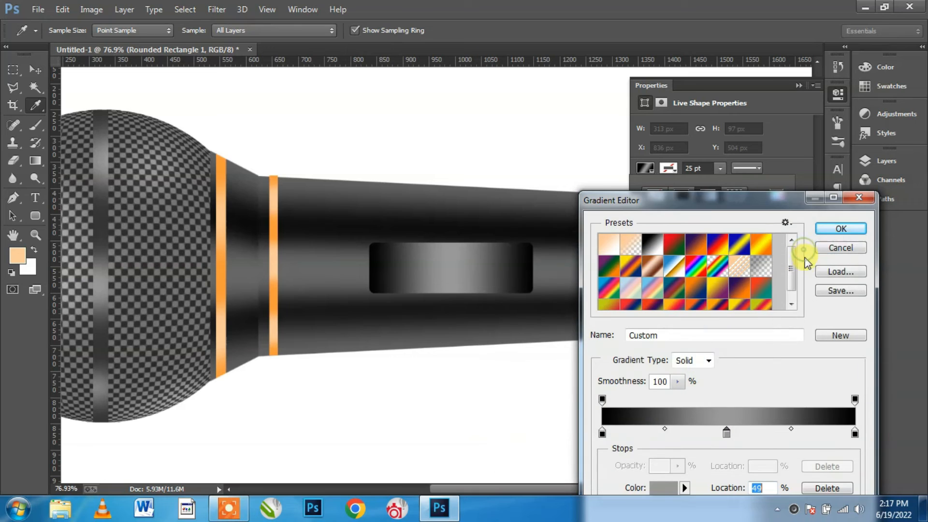
click(844, 231)
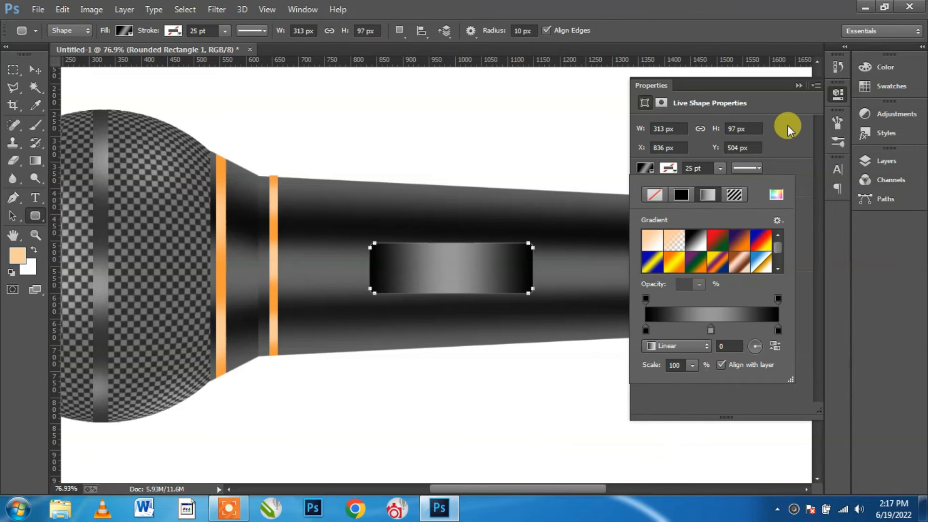
click(797, 87)
- Add a Stroke layer effect to the rounded rectangle with a size of 9 px and position Inside
click(870, 160)
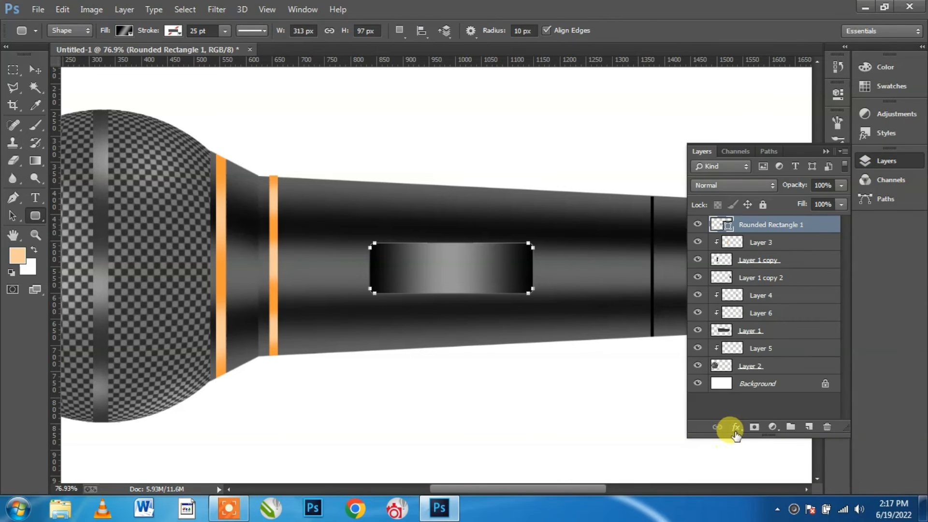
click(735, 428)
click(781, 303)
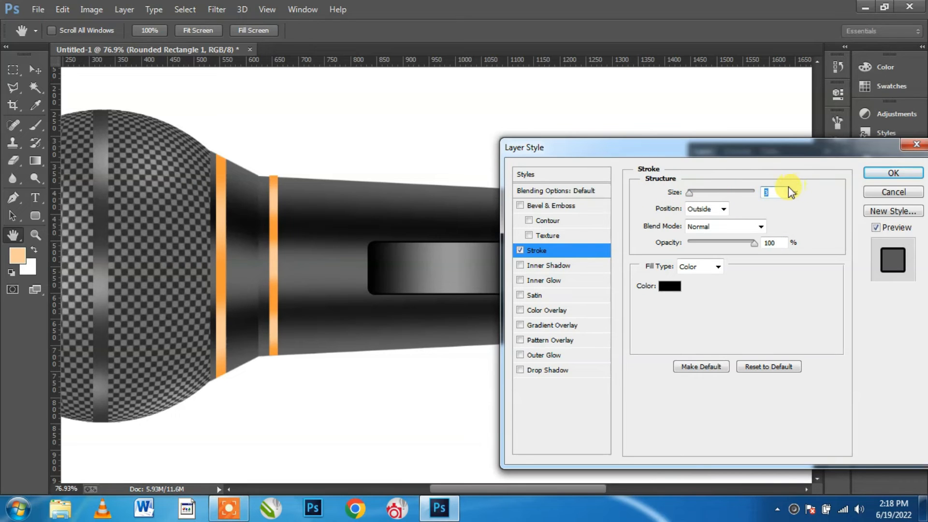
text(6)
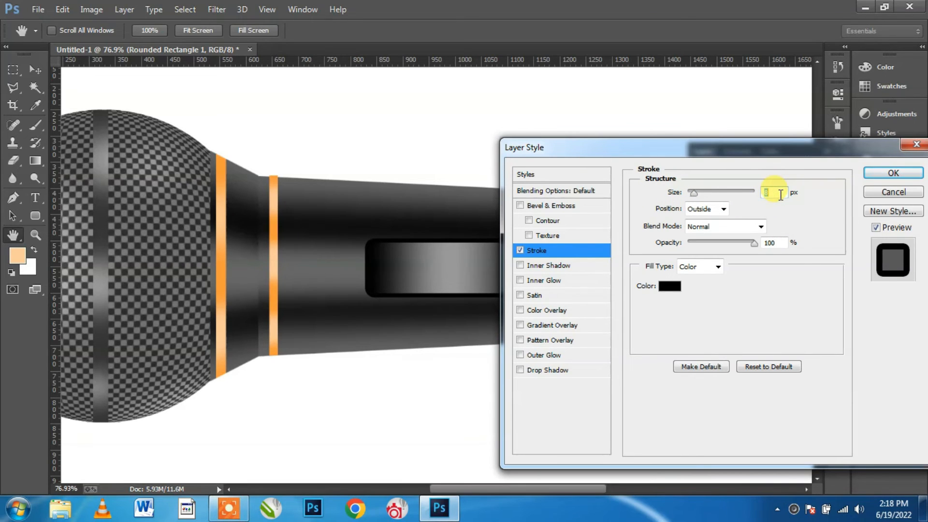
click(715, 214)
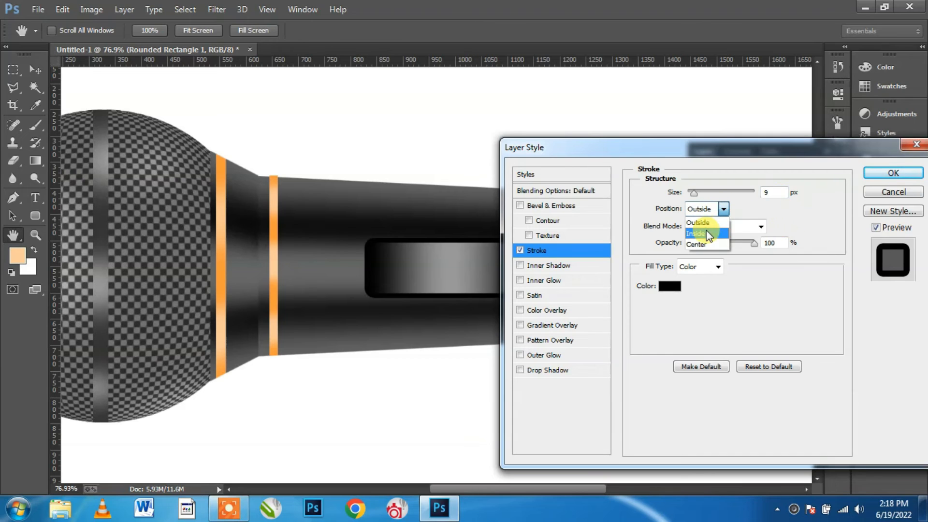
click(706, 230)
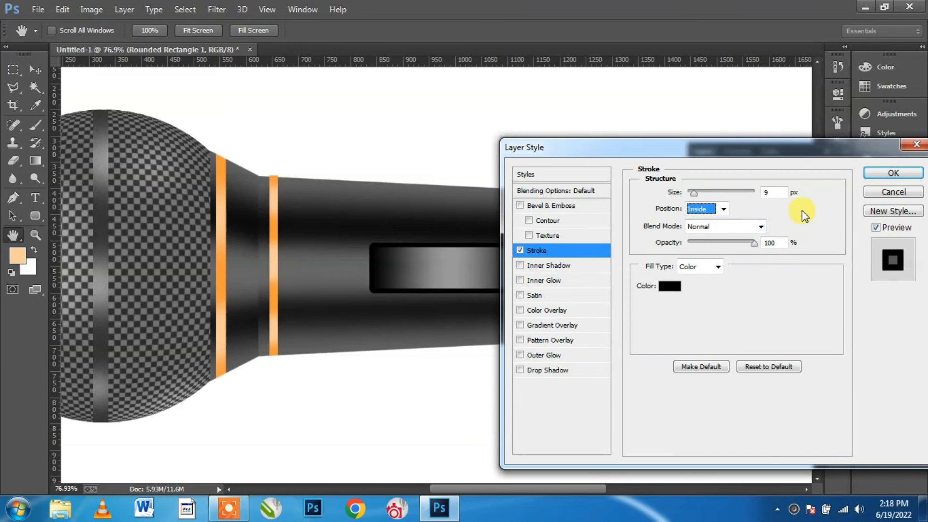
- Switch the stroke's fill type to Gradient and set the gradient's starting stop to gray 999999
click(699, 270)
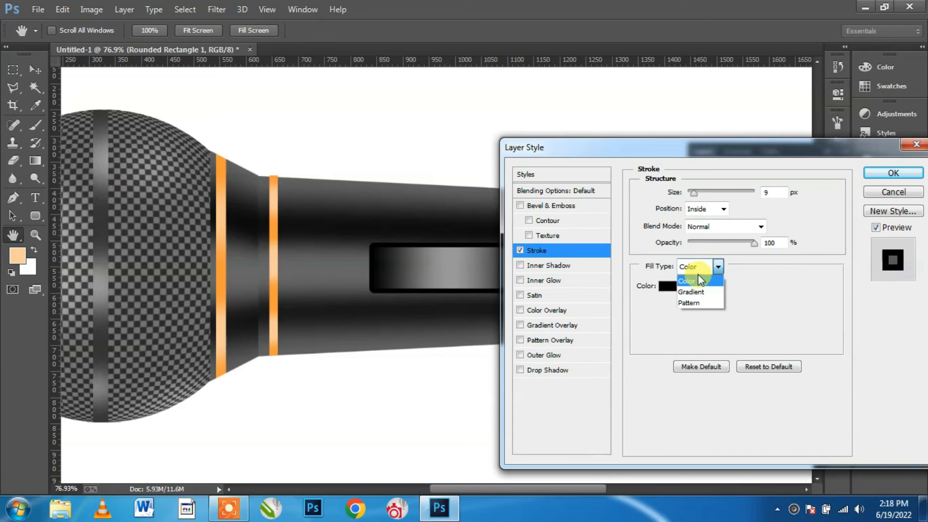
click(697, 289)
drag(631, 154, 714, 161)
click(787, 292)
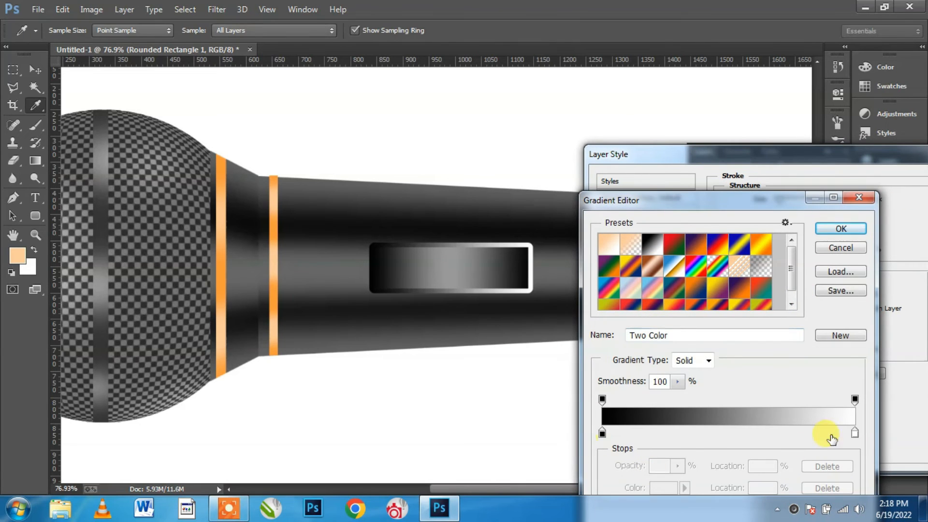
click(855, 432)
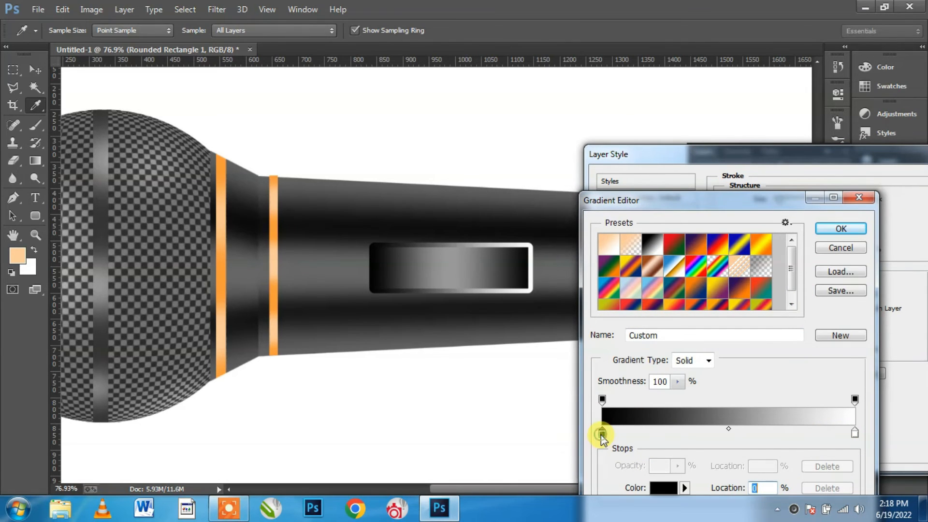
click(660, 489)
click(425, 253)
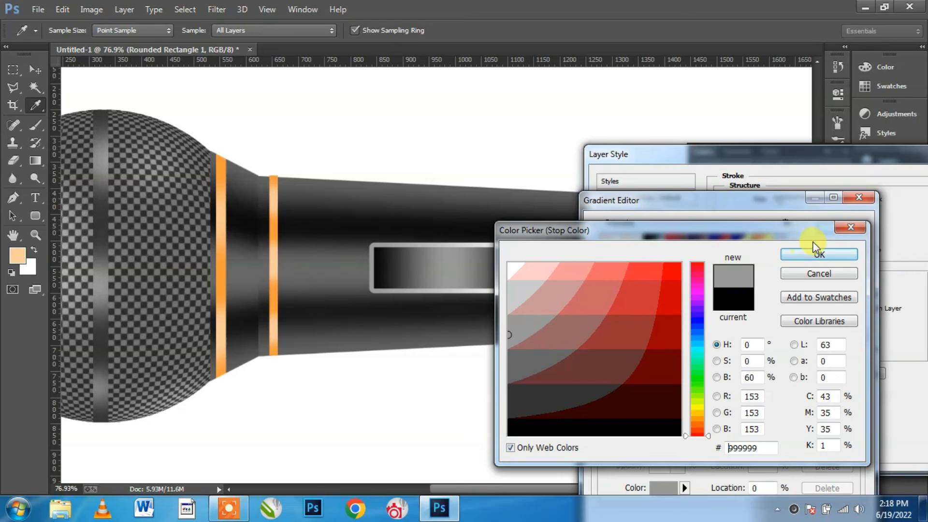
click(815, 254)
- Add a black color stop at 52% in the stroke's gradient and apply the layer style
click(734, 435)
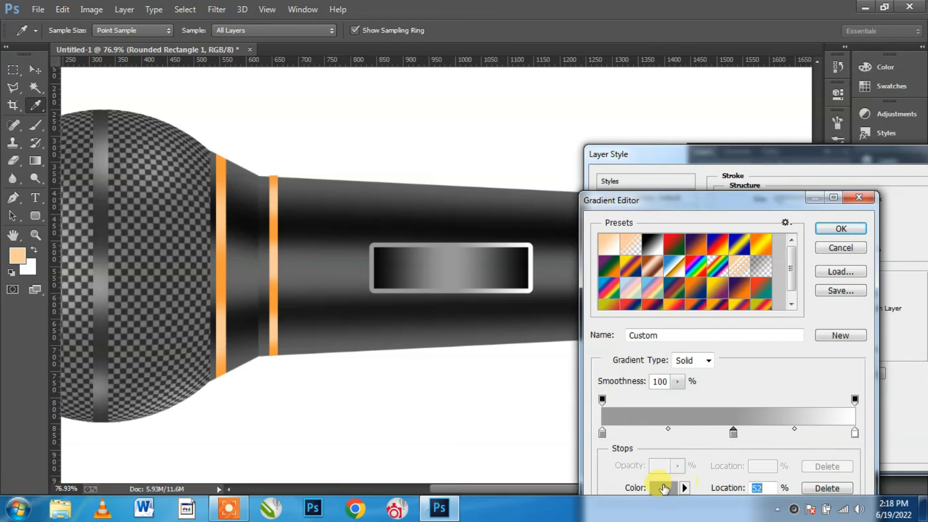
click(662, 487)
click(528, 399)
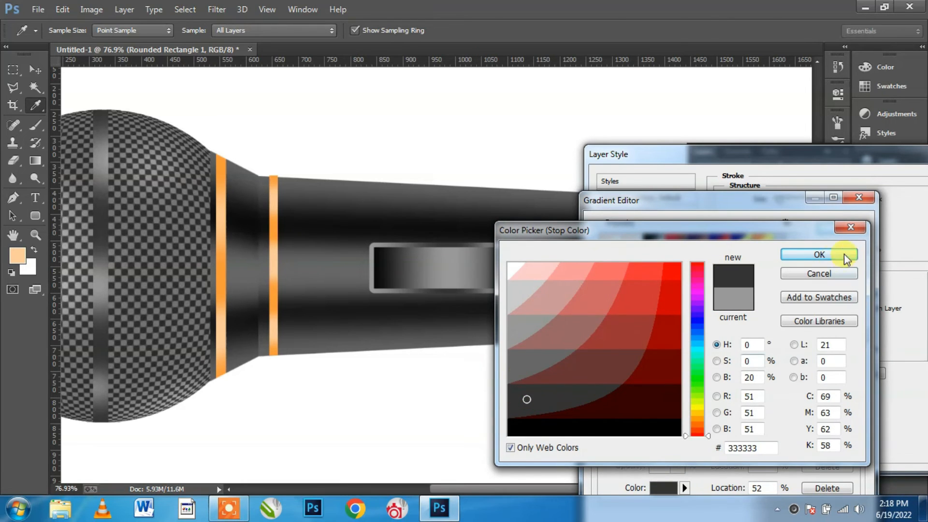
click(519, 366)
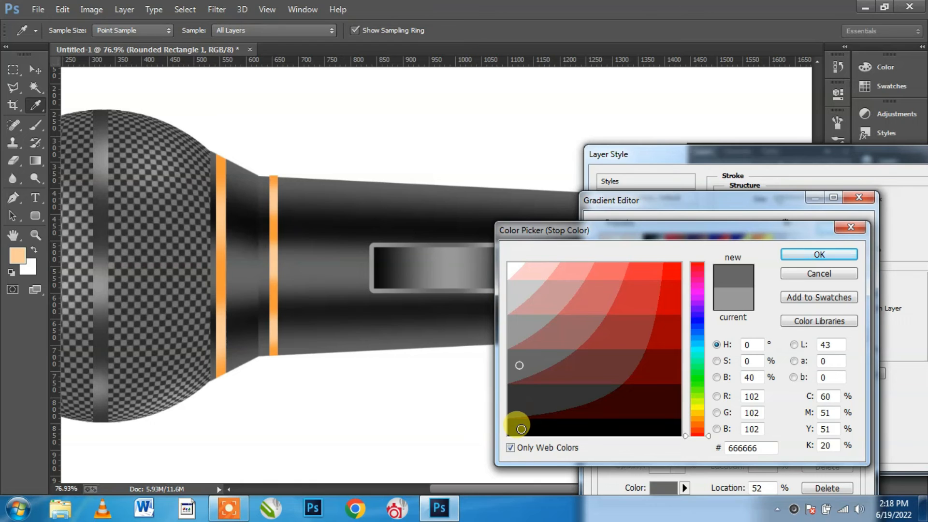
click(521, 429)
click(832, 251)
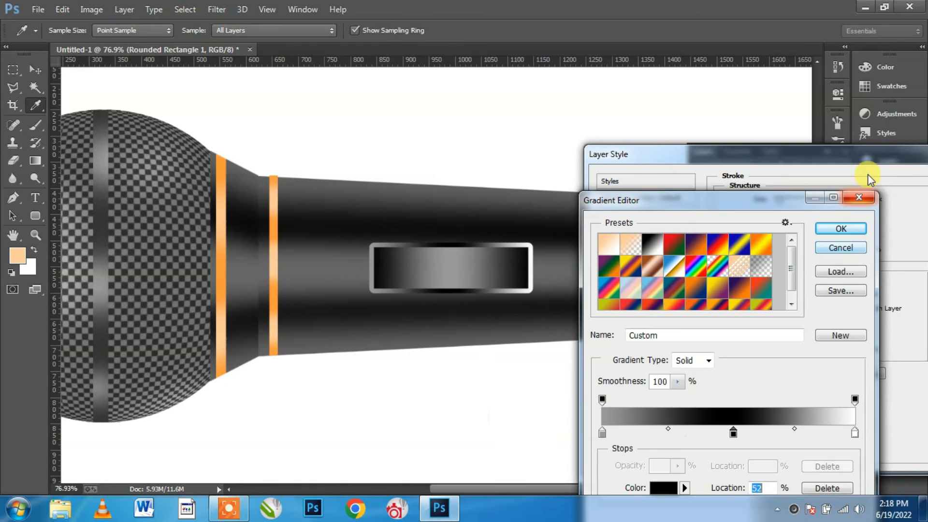
click(839, 230)
drag(830, 154, 727, 157)
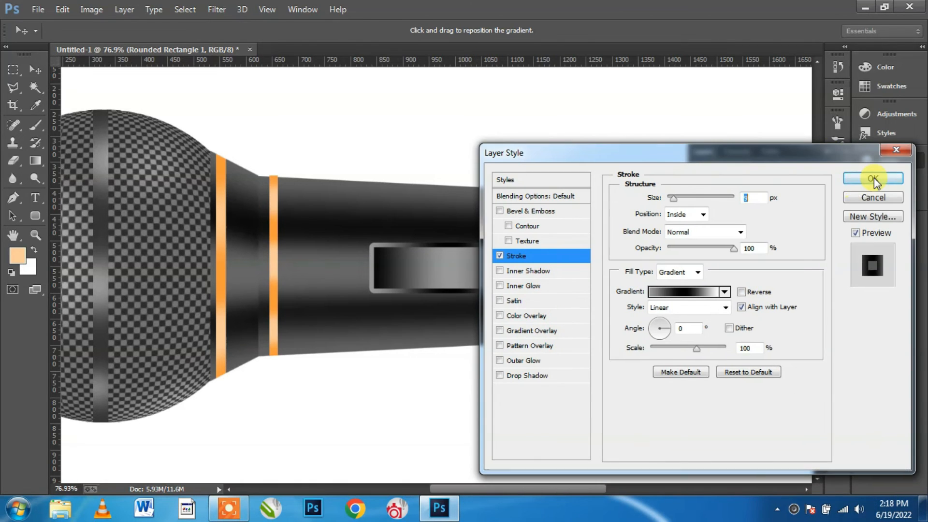
click(875, 178)
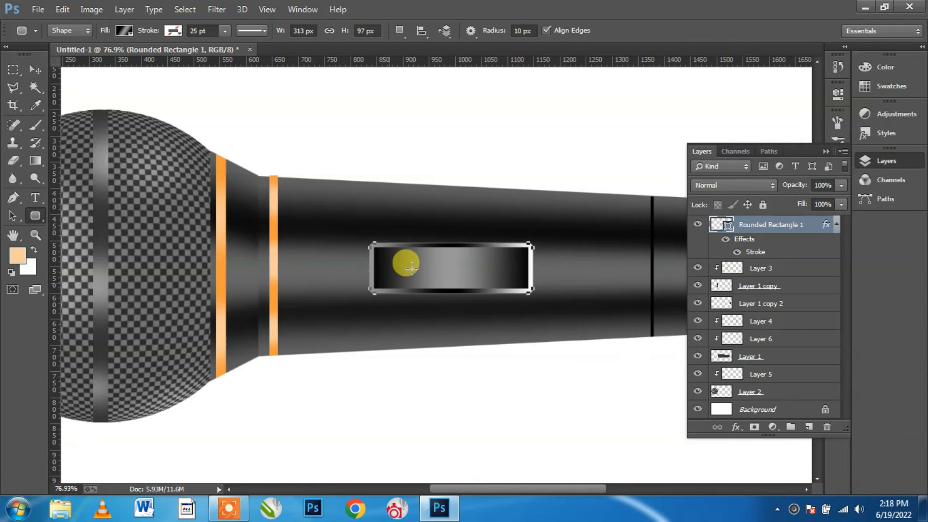
- Draw a smaller rounded rectangle about 106 × 70 px inside the switch frame, near its tail-side end, and open its fill options
click(35, 69)
scroll(492, 283, up, 1)
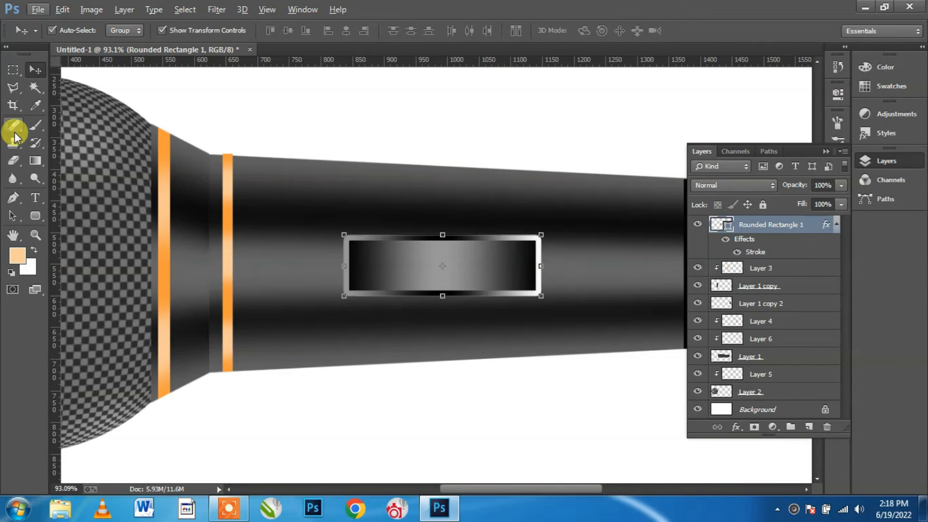
click(32, 215)
drag(462, 243, 526, 286)
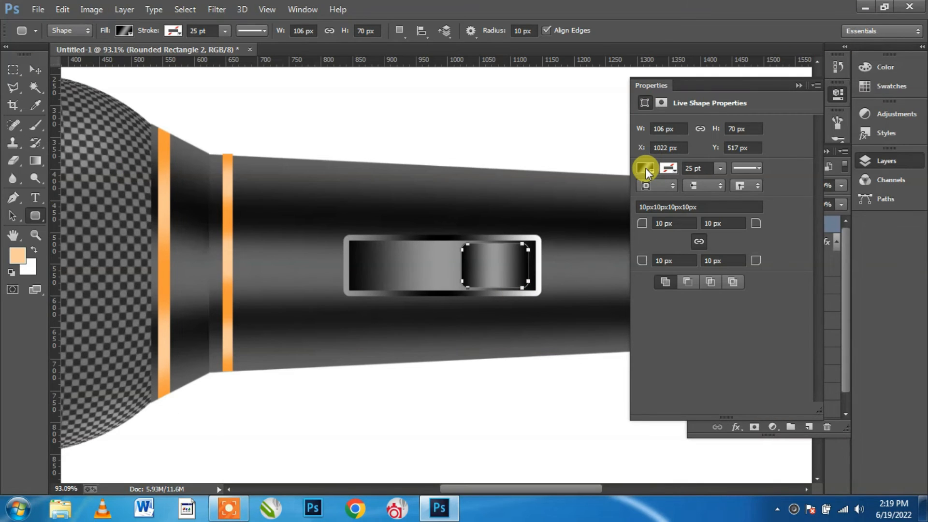
click(645, 169)
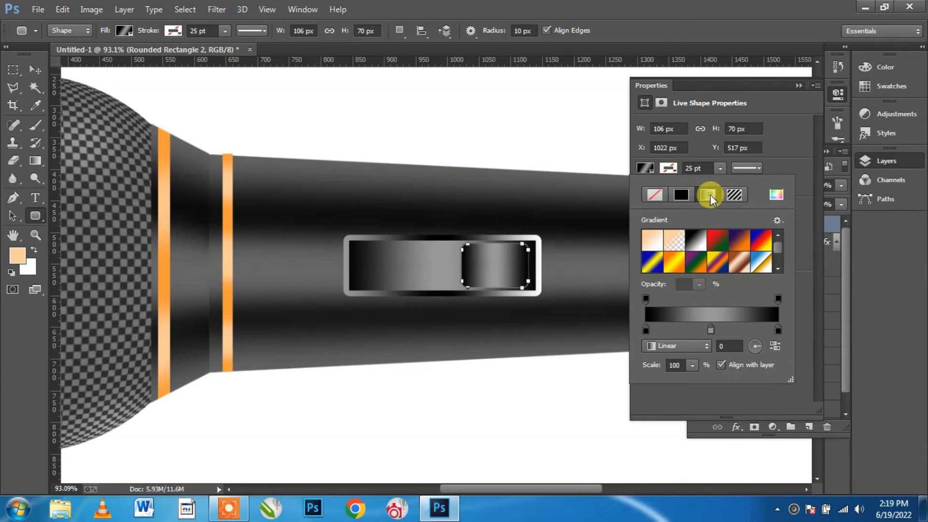
click(690, 356)
double_click(709, 329)
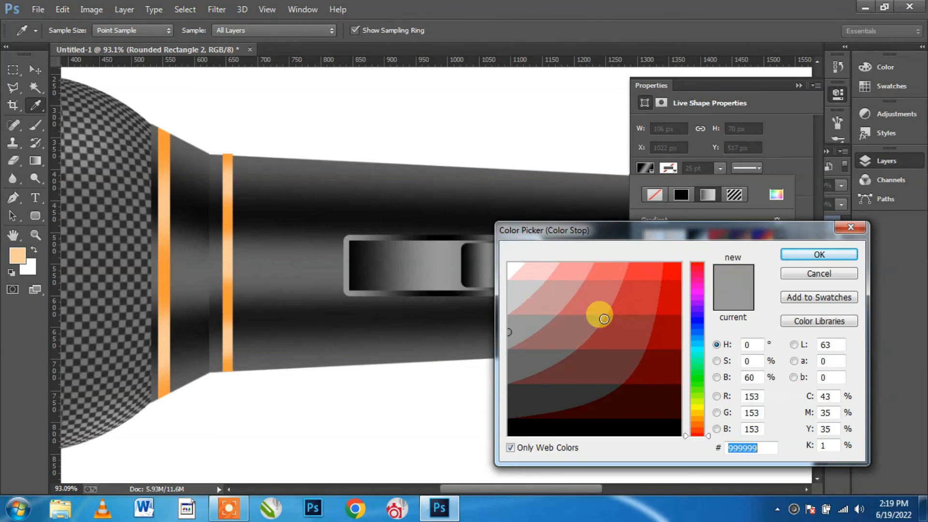
click(813, 258)
- Fill the smaller rounded rectangle with the custom pattern of fine vertical black lines after trying several texture patterns
click(735, 194)
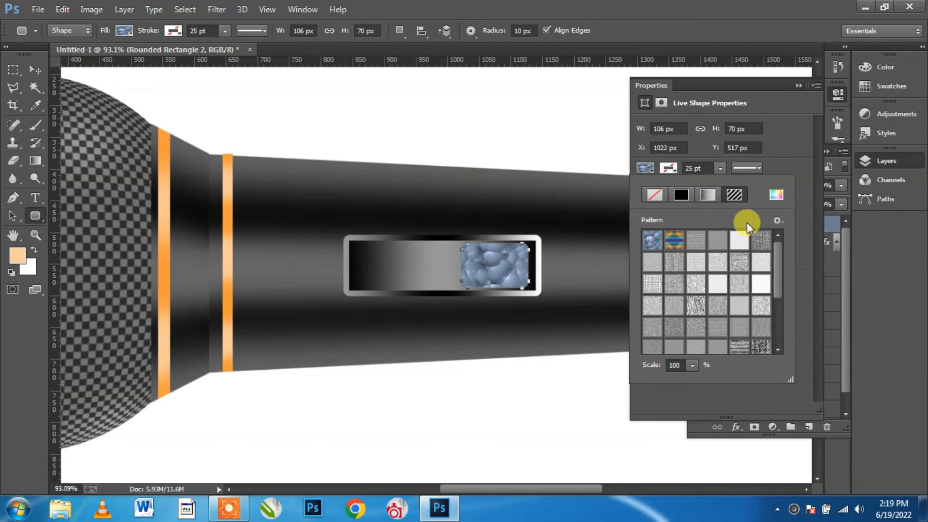
click(740, 347)
scroll(747, 329, down, 5)
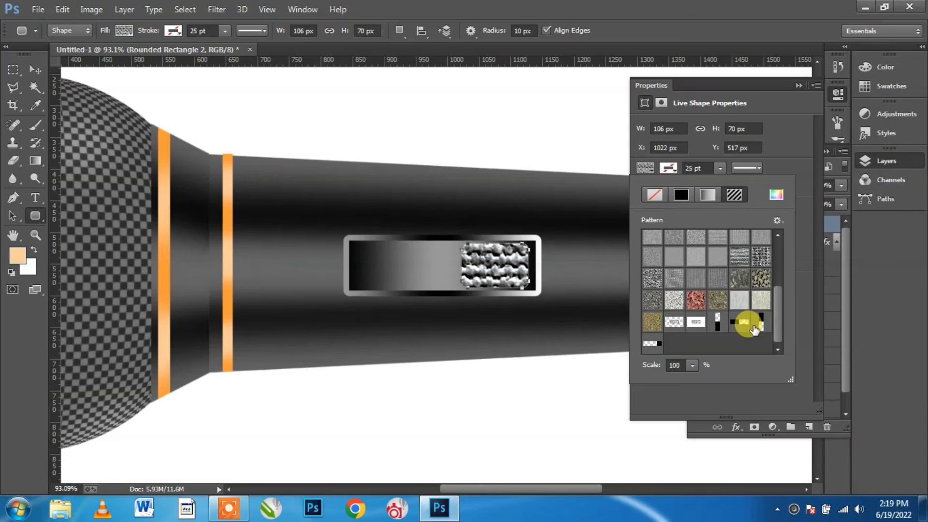
click(694, 280)
click(715, 277)
click(716, 299)
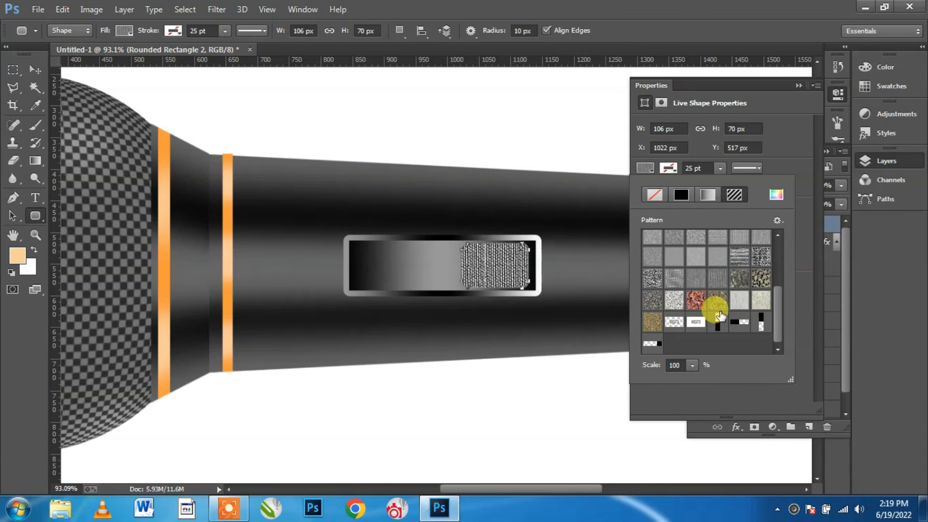
click(761, 328)
click(713, 324)
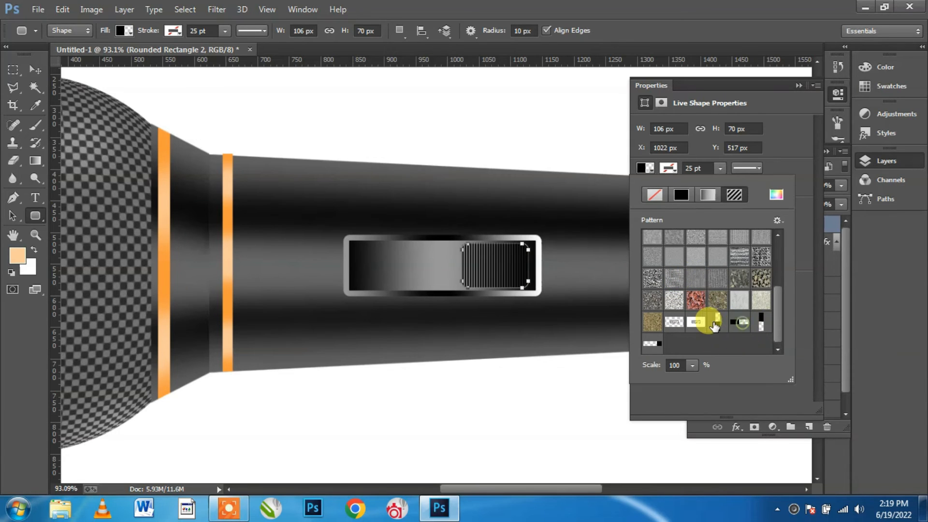
click(798, 85)
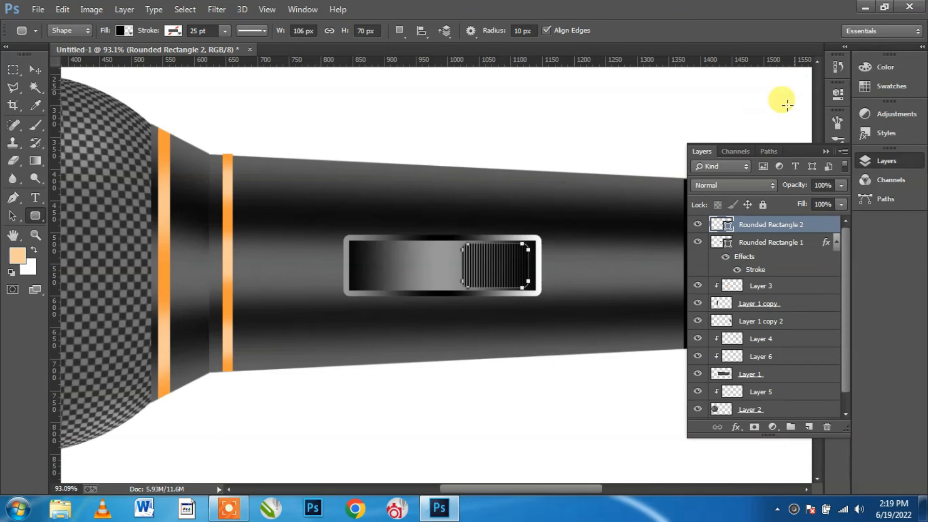
- Add a 3 px black outside stroke to the smaller ridged rounded rectangle in the switch
click(35, 70)
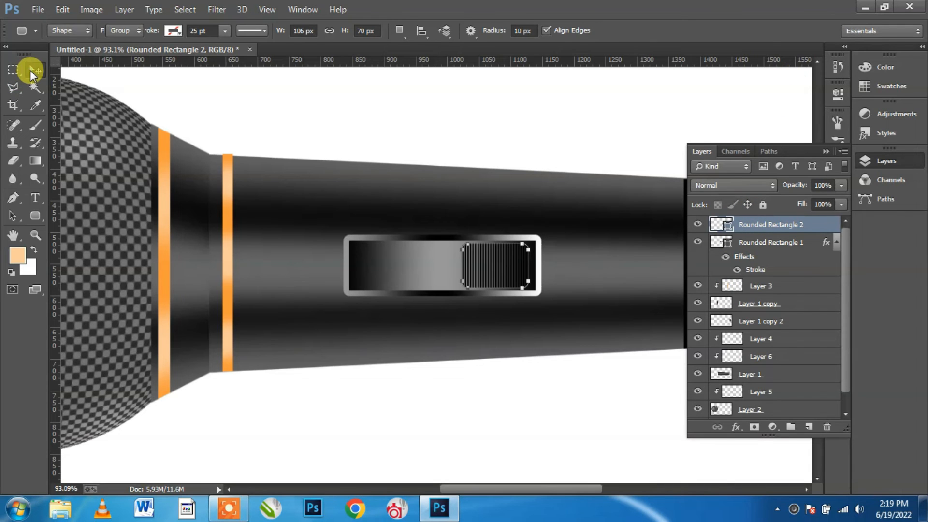
click(471, 382)
click(490, 279)
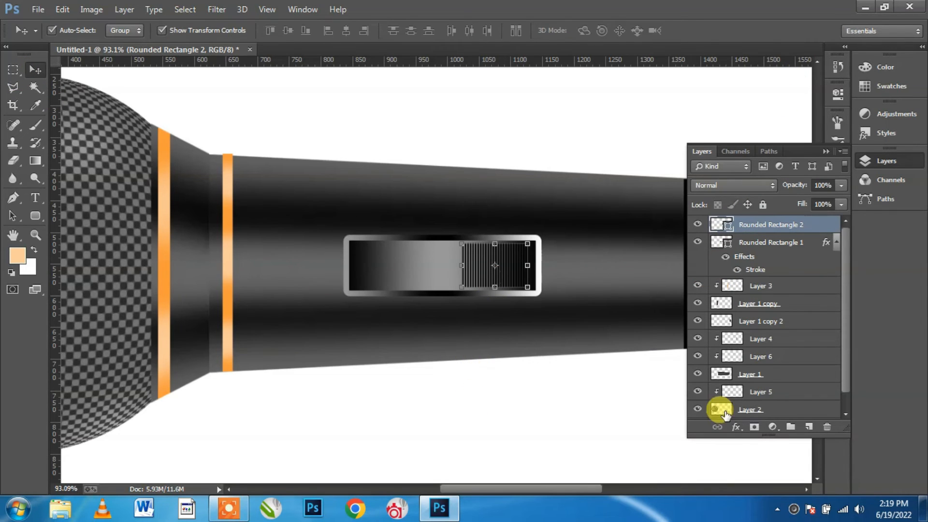
click(734, 426)
click(767, 294)
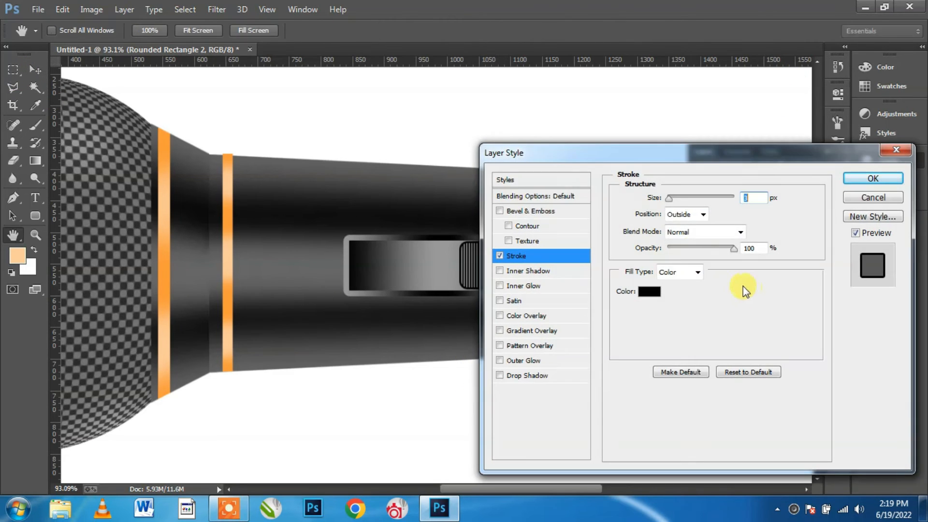
click(873, 178)
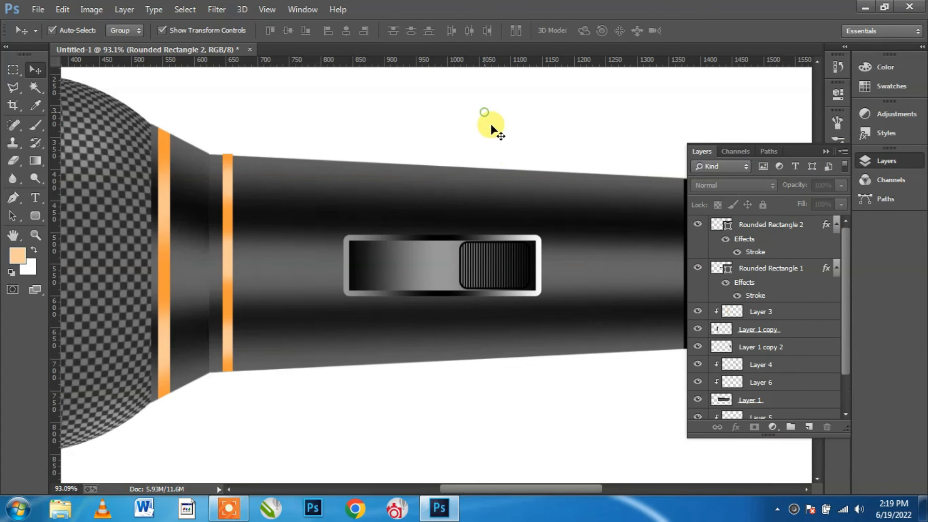
click(491, 124)
key(ctrl+0)
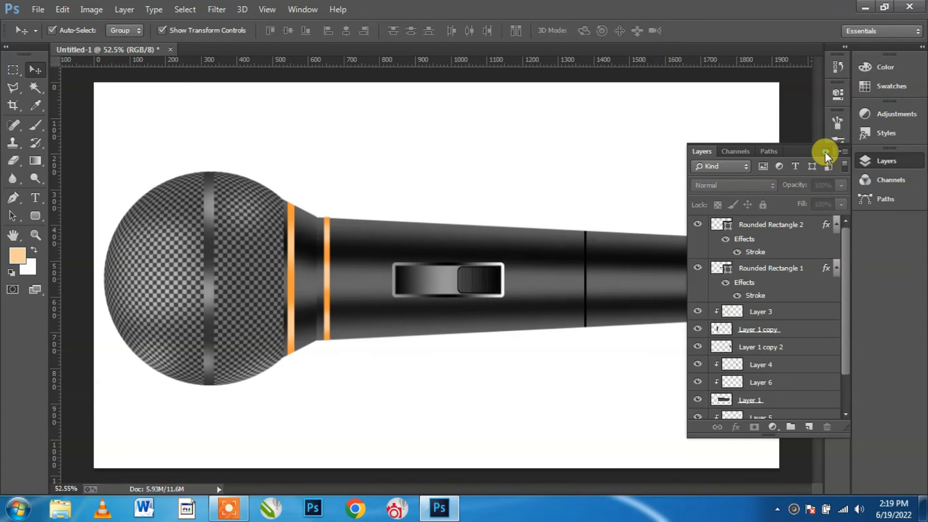
- Combine all microphone layers above the background into a single smart object
click(825, 152)
scroll(496, 348, down, 2)
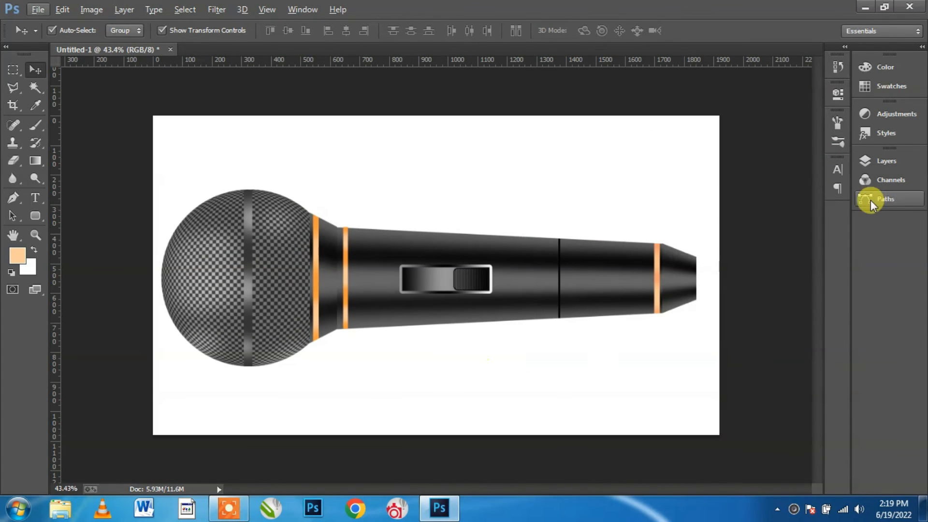
click(878, 162)
click(777, 229)
key(ctrl+e)
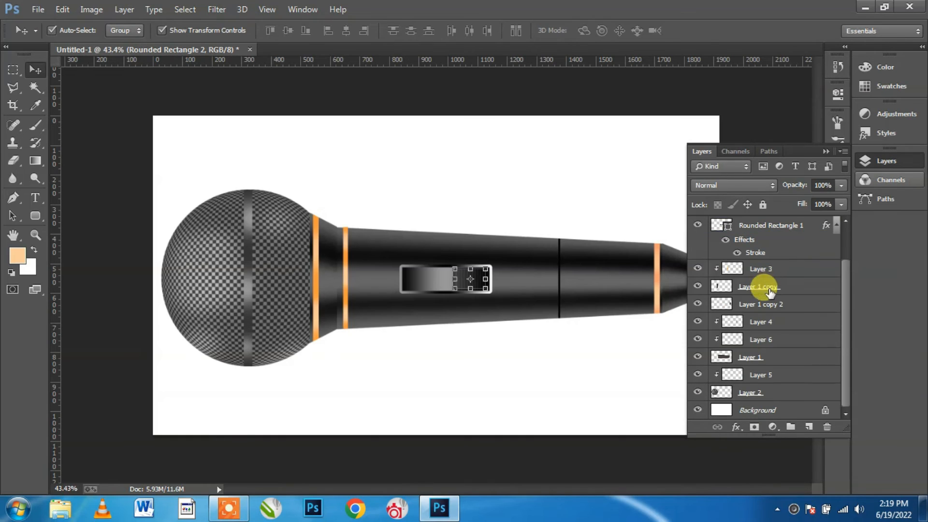
shift+click(793, 387)
right_click(793, 387)
click(580, 166)
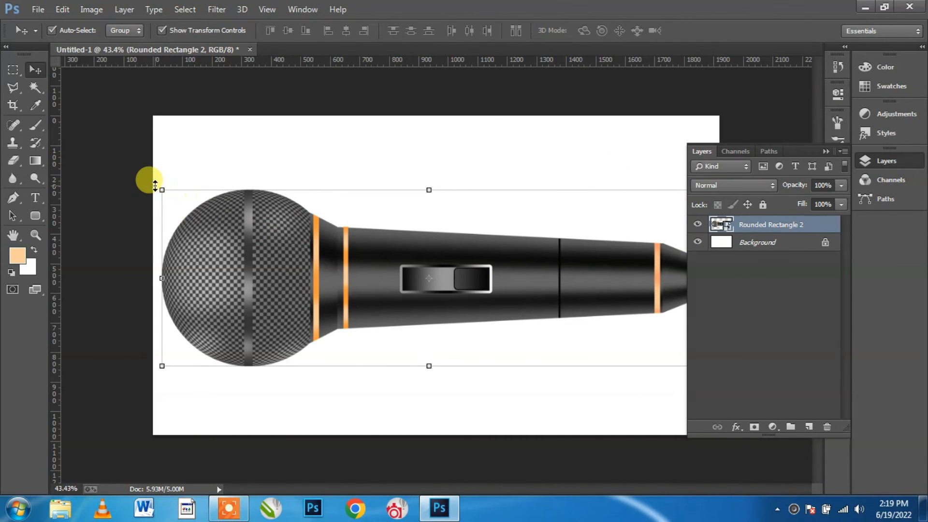
- Rotate the microphone slightly clockwise so that its mesh head sits higher than its tail
key(ctrl+t)
drag(147, 179, 185, 104)
key(Return)
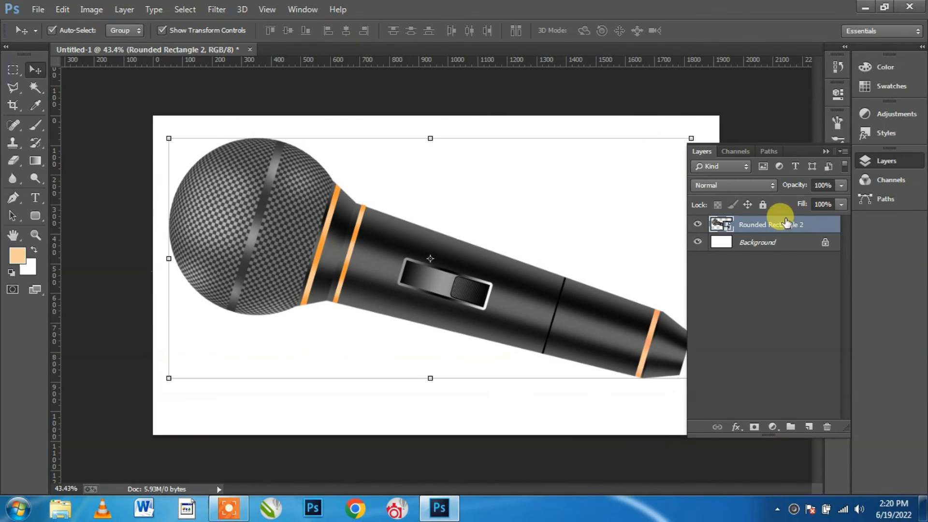
- Add a gradient fill layer directly above the background, using a black-to-white gradient
click(770, 242)
click(772, 426)
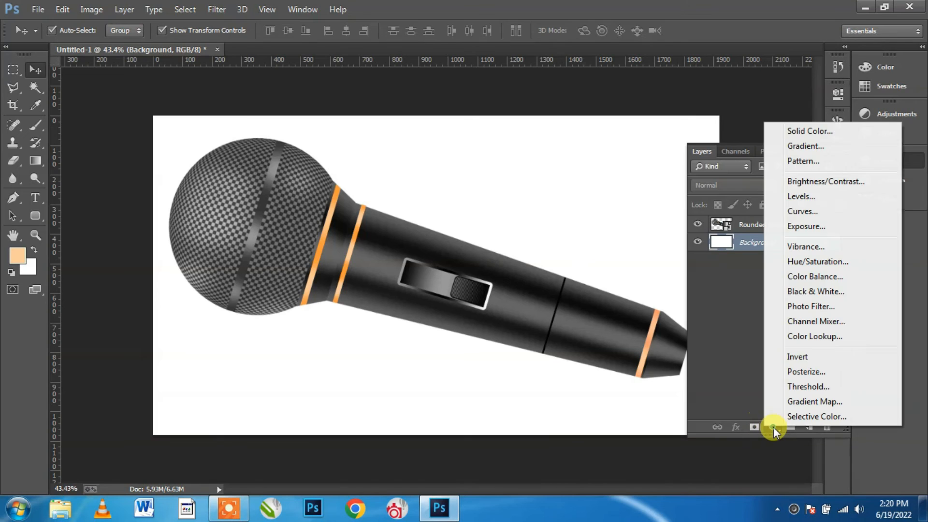
click(809, 147)
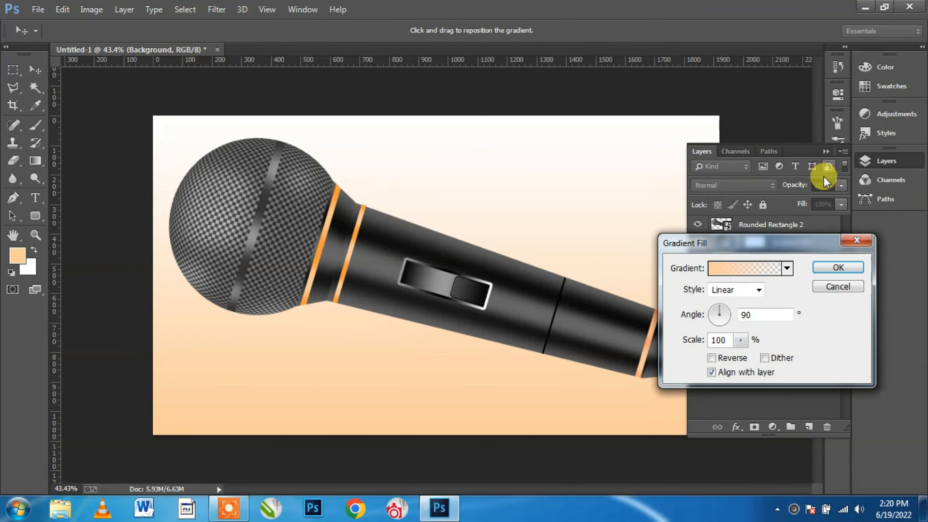
click(772, 272)
click(625, 238)
click(838, 230)
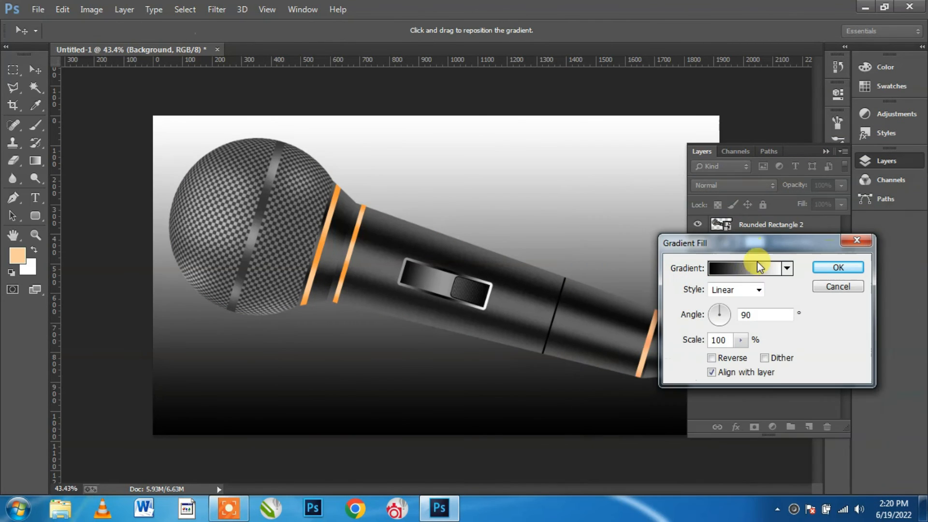
- Make the gradient fill radial and reversed with a scale of 238%, and apply it
click(748, 292)
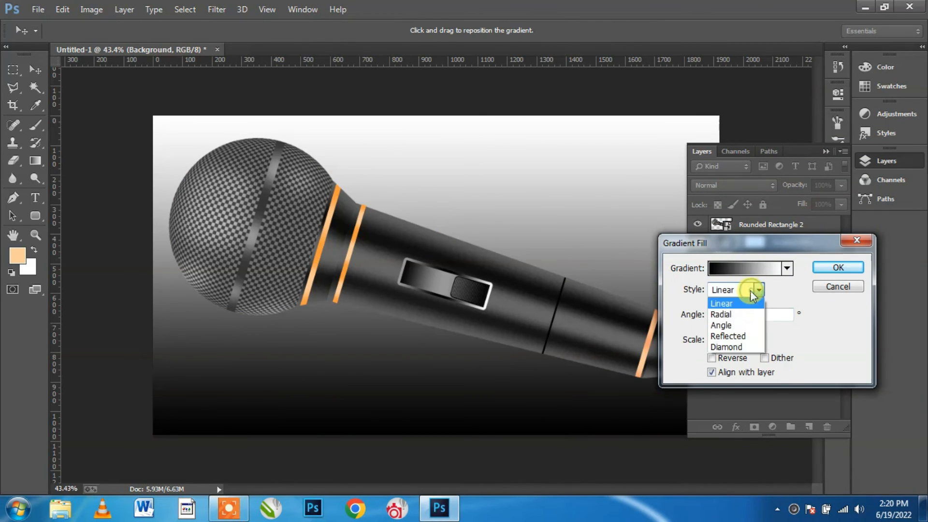
click(732, 315)
click(711, 357)
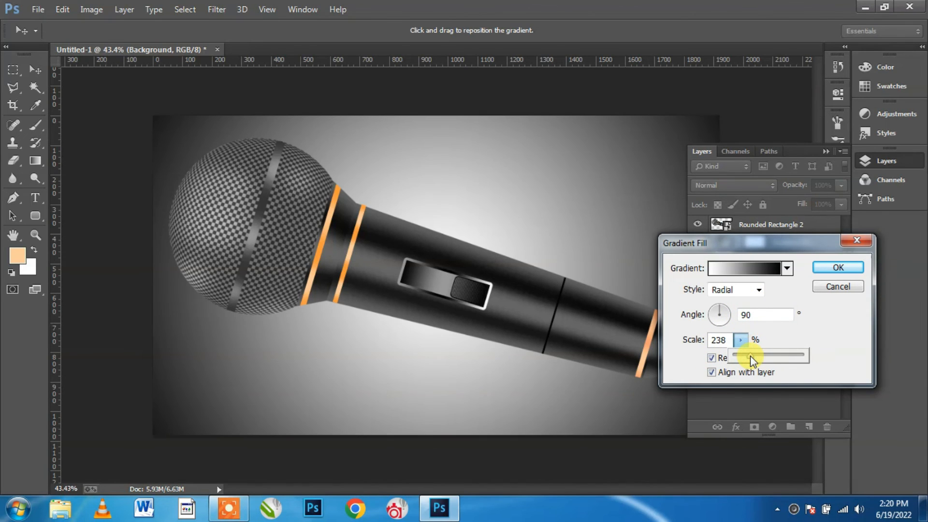
click(833, 268)
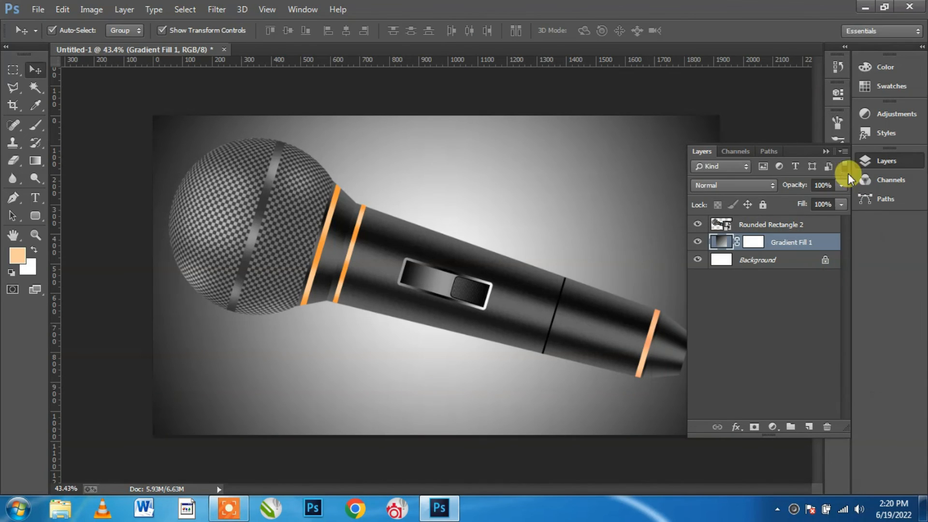
- Move the microphone slightly right and down on the canvas
click(826, 152)
mouse_move(548, 310)
mouse_down()
mouse_move(544, 301)
mouse_move(558, 317)
mouse_up()
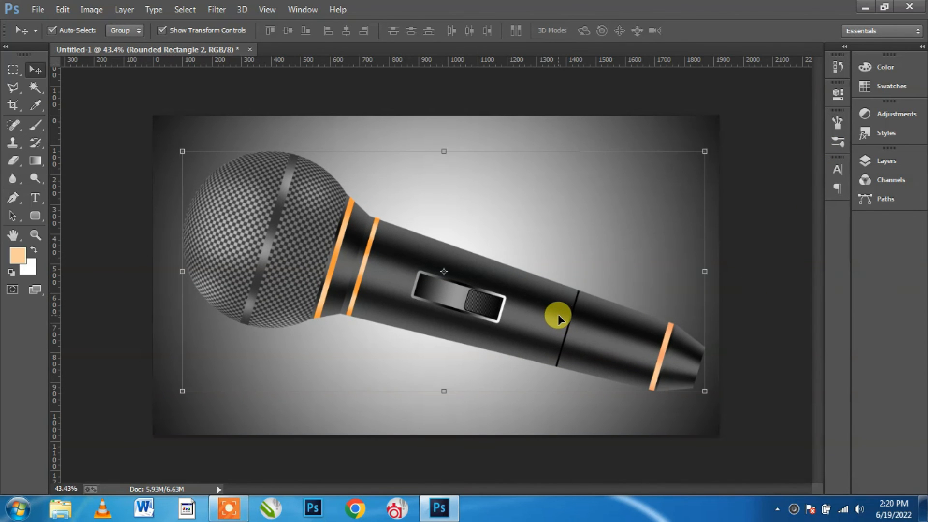
- Create a new layer above the gradient fill and draw a wide, flat elliptical selection beneath the microphone
click(900, 159)
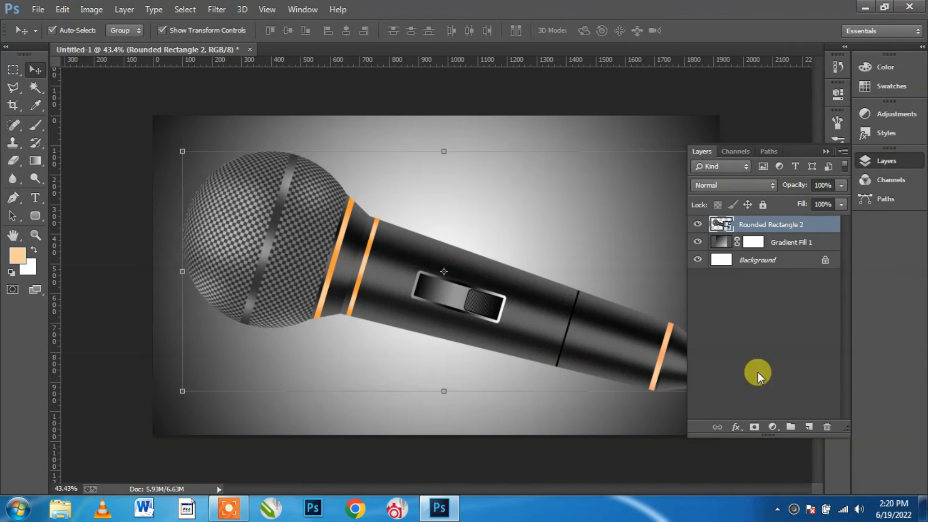
click(772, 240)
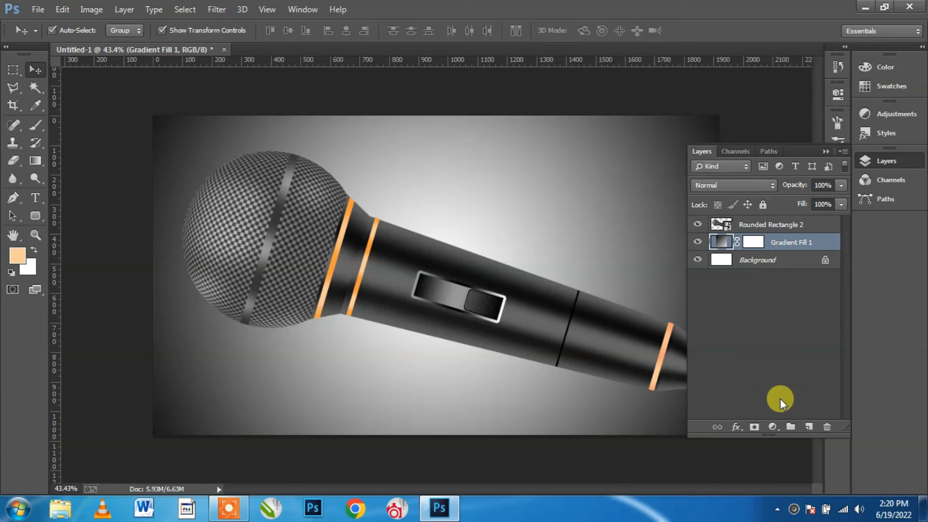
click(808, 427)
click(828, 154)
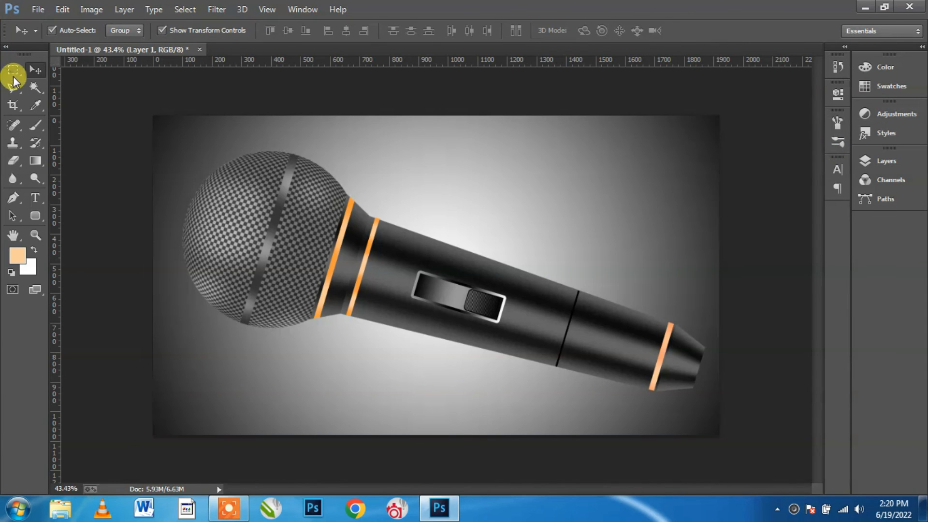
right_click(16, 73)
click(62, 83)
drag(210, 354, 672, 407)
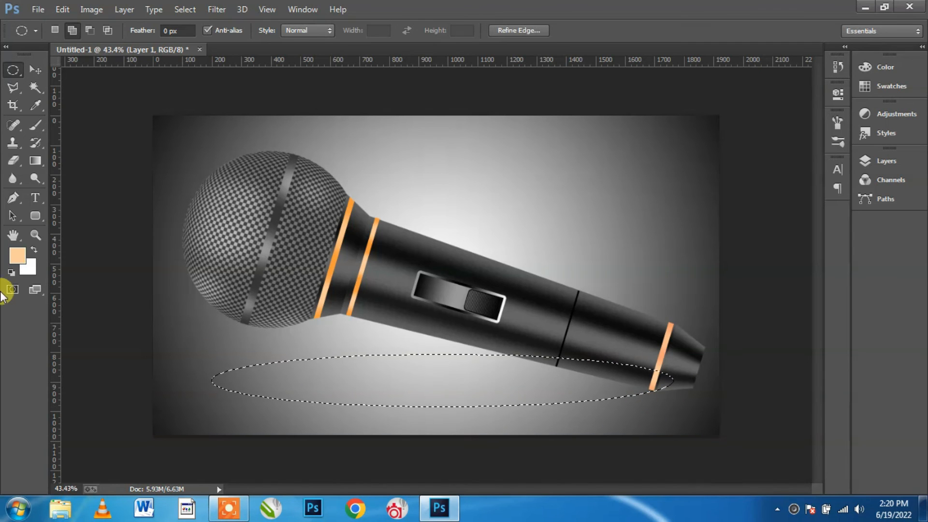
- Set the foreground color to black and fill the elliptical selection with it
click(18, 255)
click(402, 265)
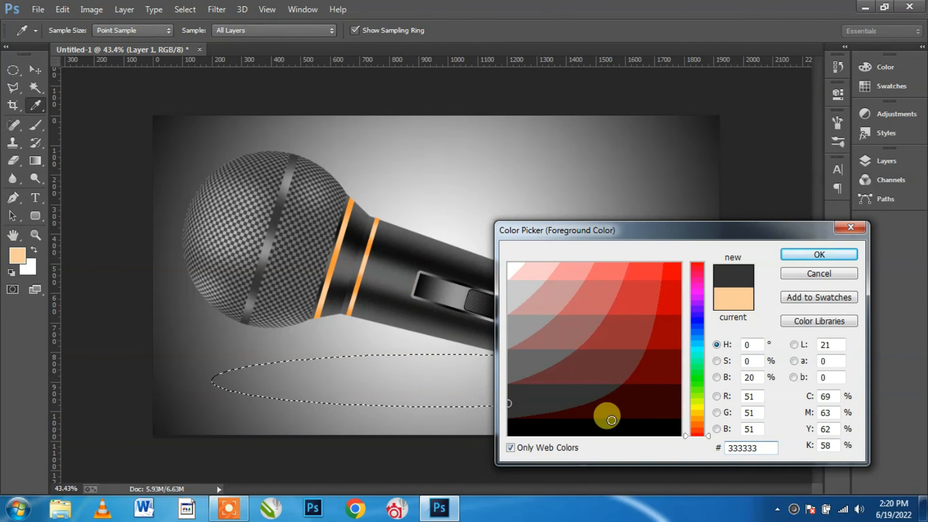
click(535, 431)
click(810, 255)
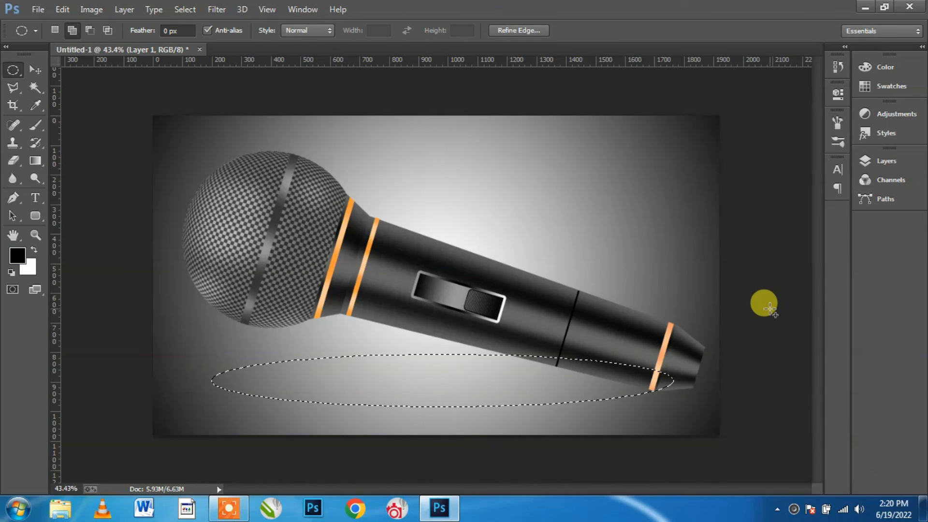
key(alt+BackSpace)
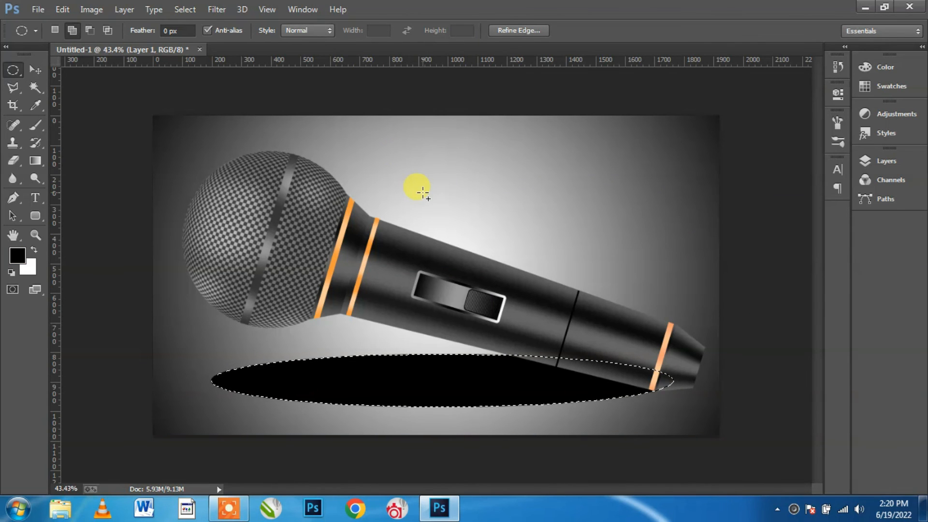
- Apply a Gaussian Blur with a radius of 69.2 pixels to the black ellipse and deselect it
click(220, 9)
mouse_move(381, 180)
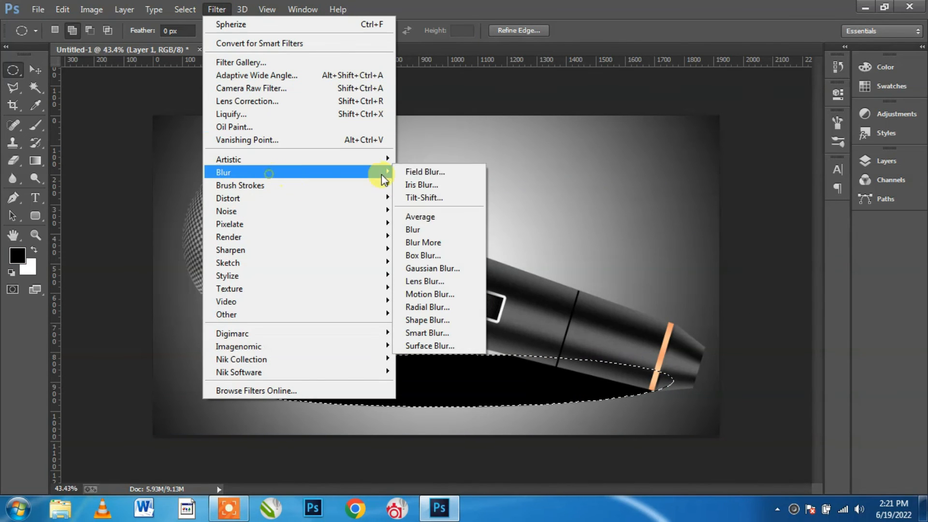
click(433, 268)
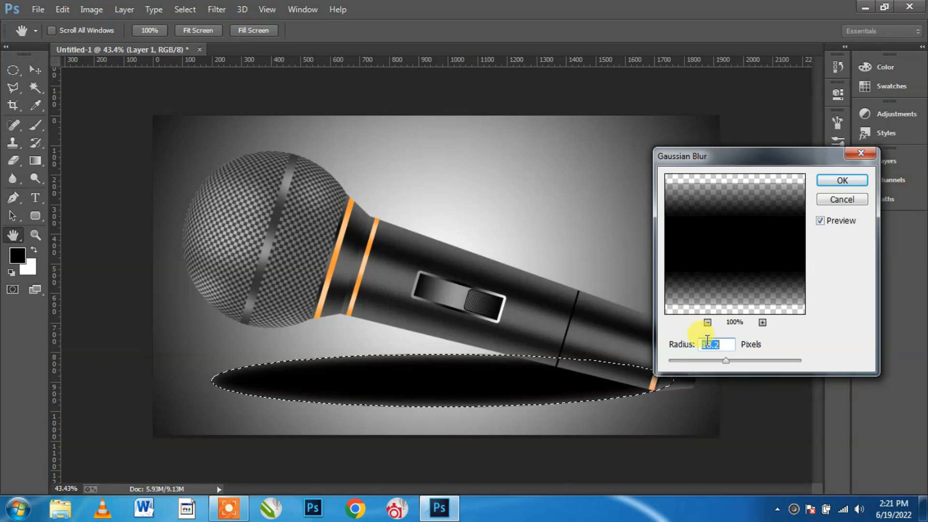
mouse_move(741, 361)
mouse_down()
mouse_move(759, 360)
mouse_move(746, 360)
mouse_up()
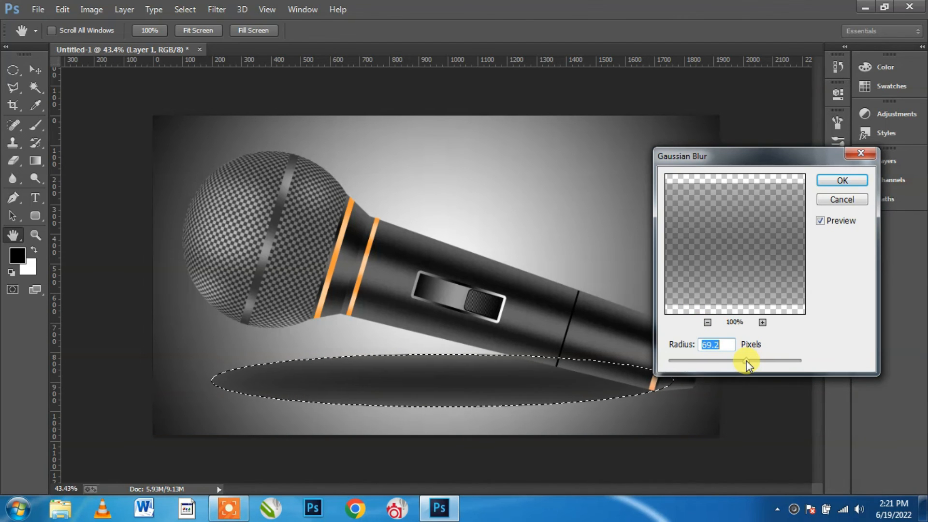
click(842, 181)
click(475, 389)
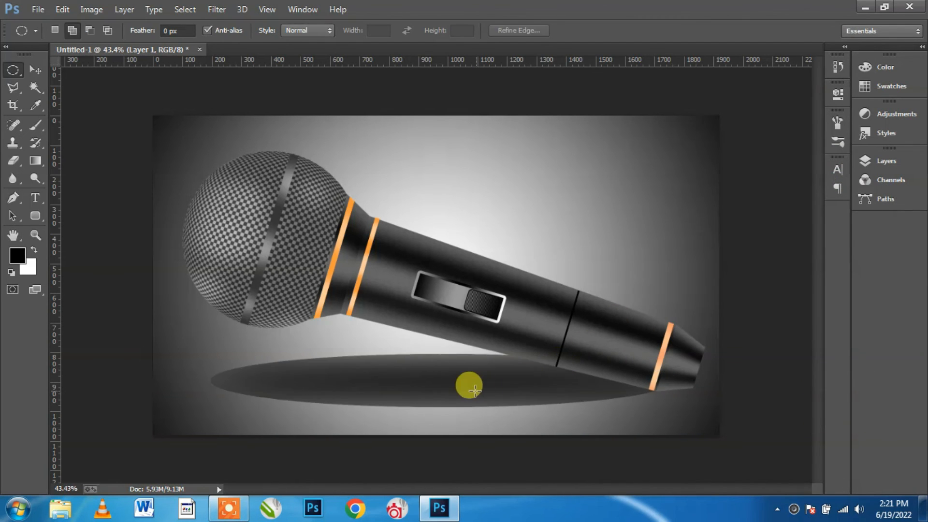
- Flatten the blurred ellipse to 30% of its height and position it just below the microphone
key(v)
click(442, 405)
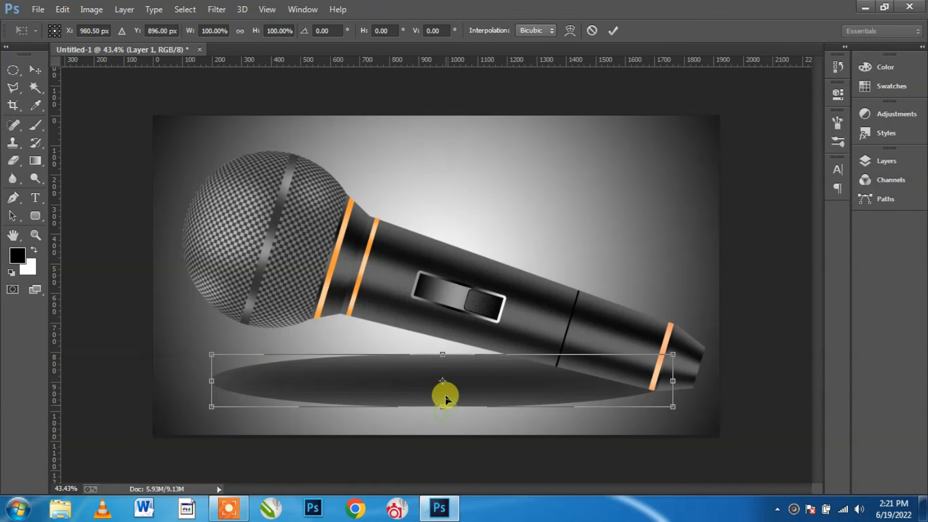
drag(442, 354, 456, 374)
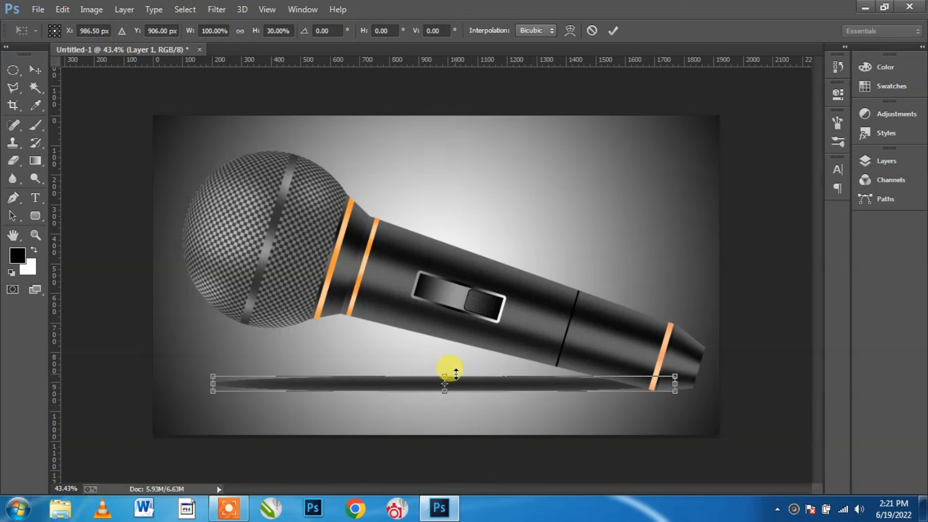
key(Return)
- Lower the shadow layer's opacity to 54% and move the shadow right and down to meet the microphone's tail
click(887, 161)
mouse_move(789, 186)
mouse_down()
mouse_move(778, 192)
mouse_move(786, 187)
mouse_up()
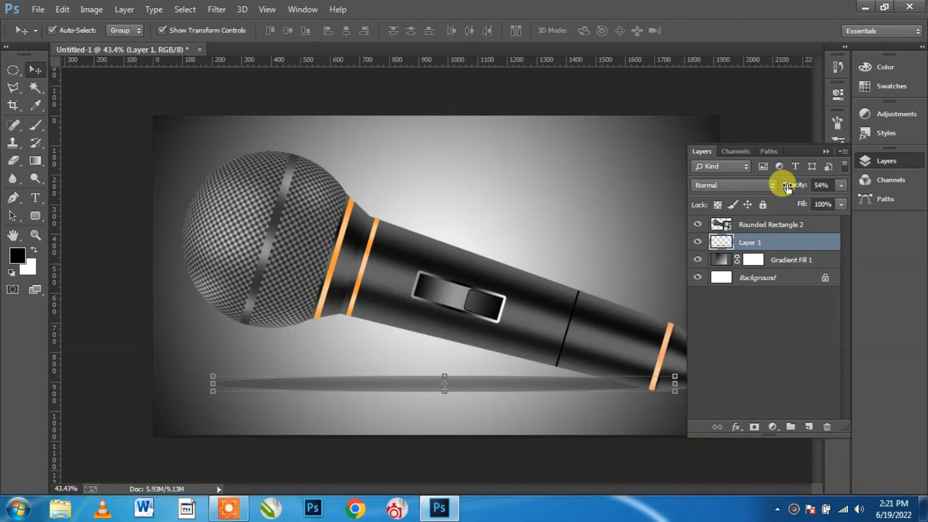
click(826, 151)
click(563, 94)
drag(590, 384, 617, 395)
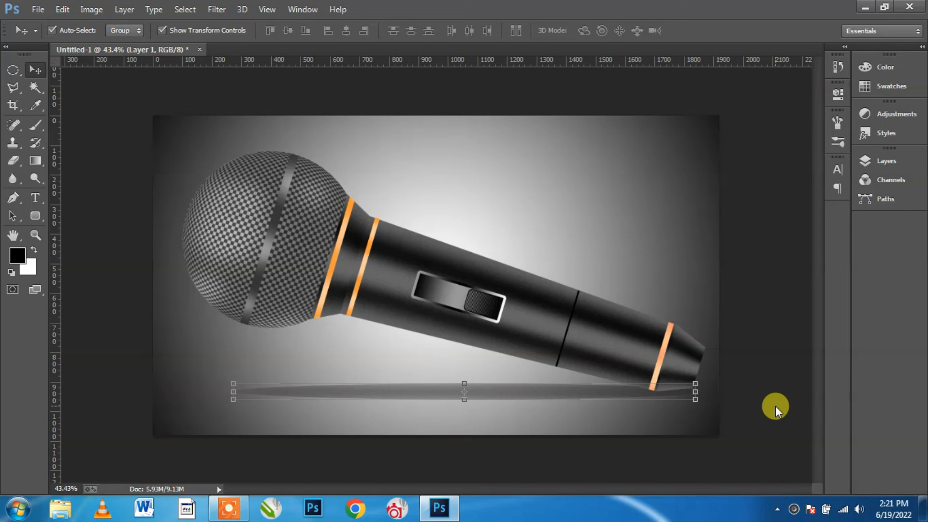
click(770, 390)
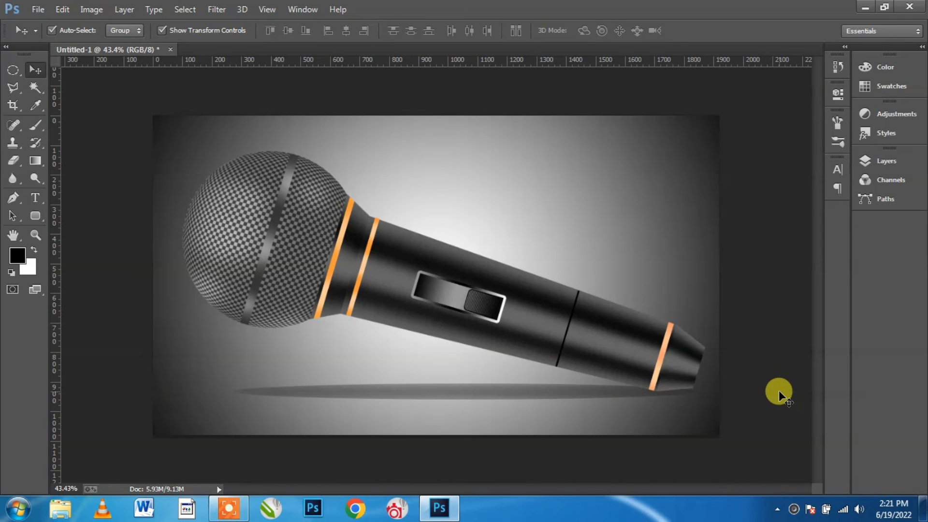